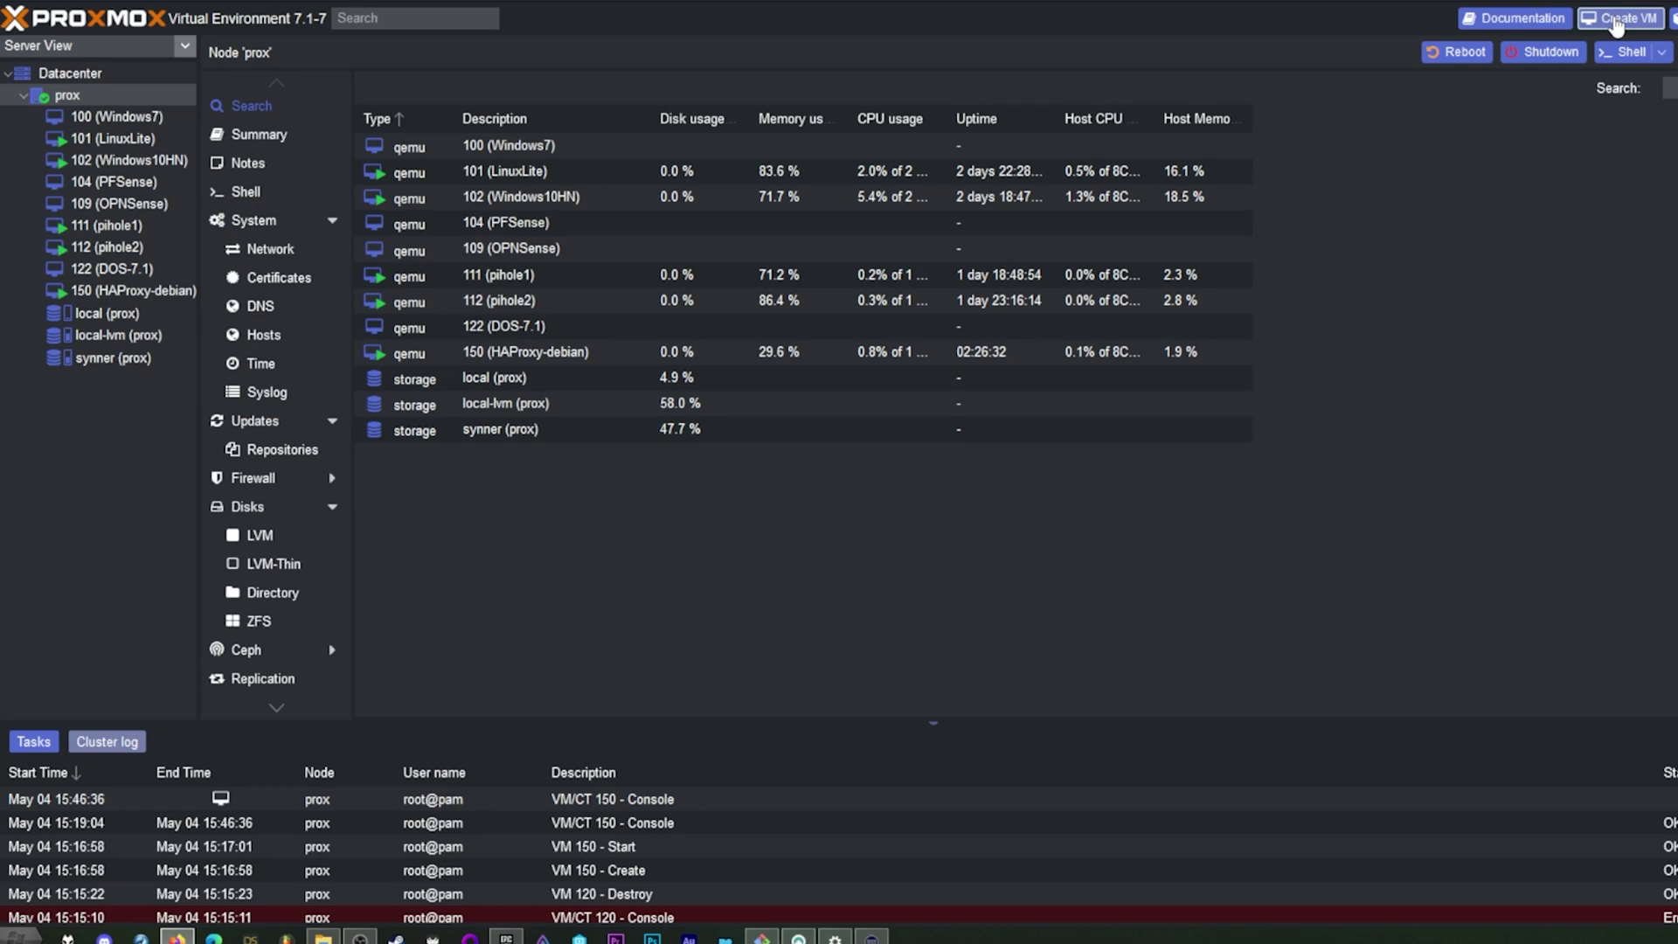
# Step: Start a new VM named debian1 with VM ID 175
pyautogui.click(1618, 21)
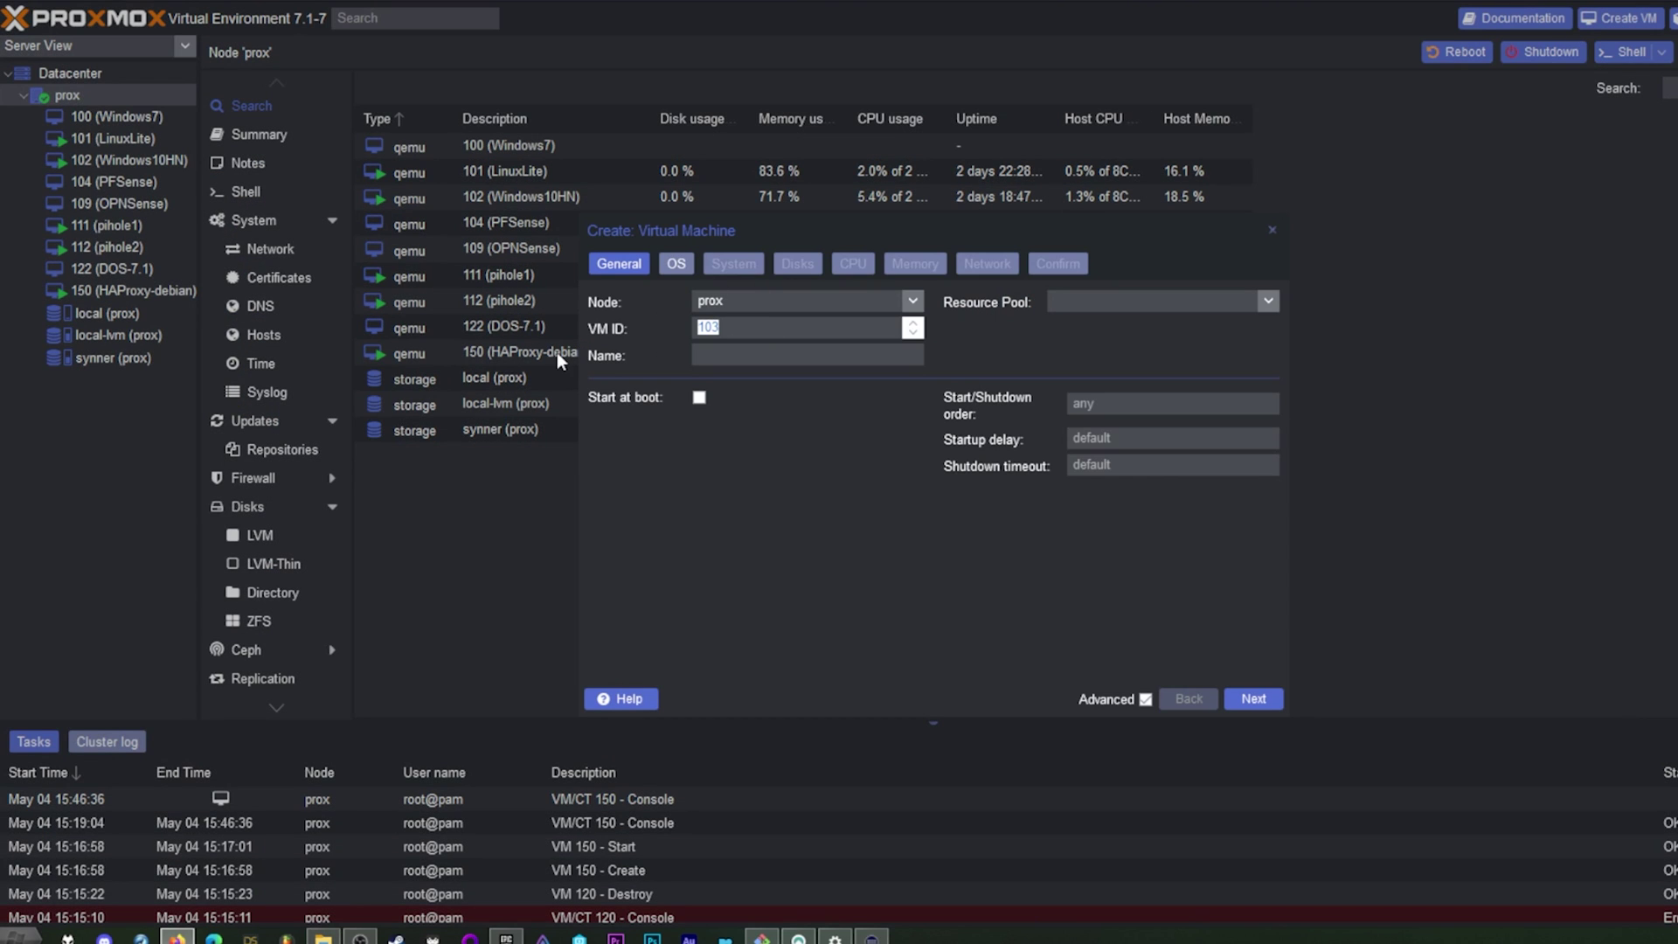
pyautogui.click(797, 356)
pyautogui.write("debian'")
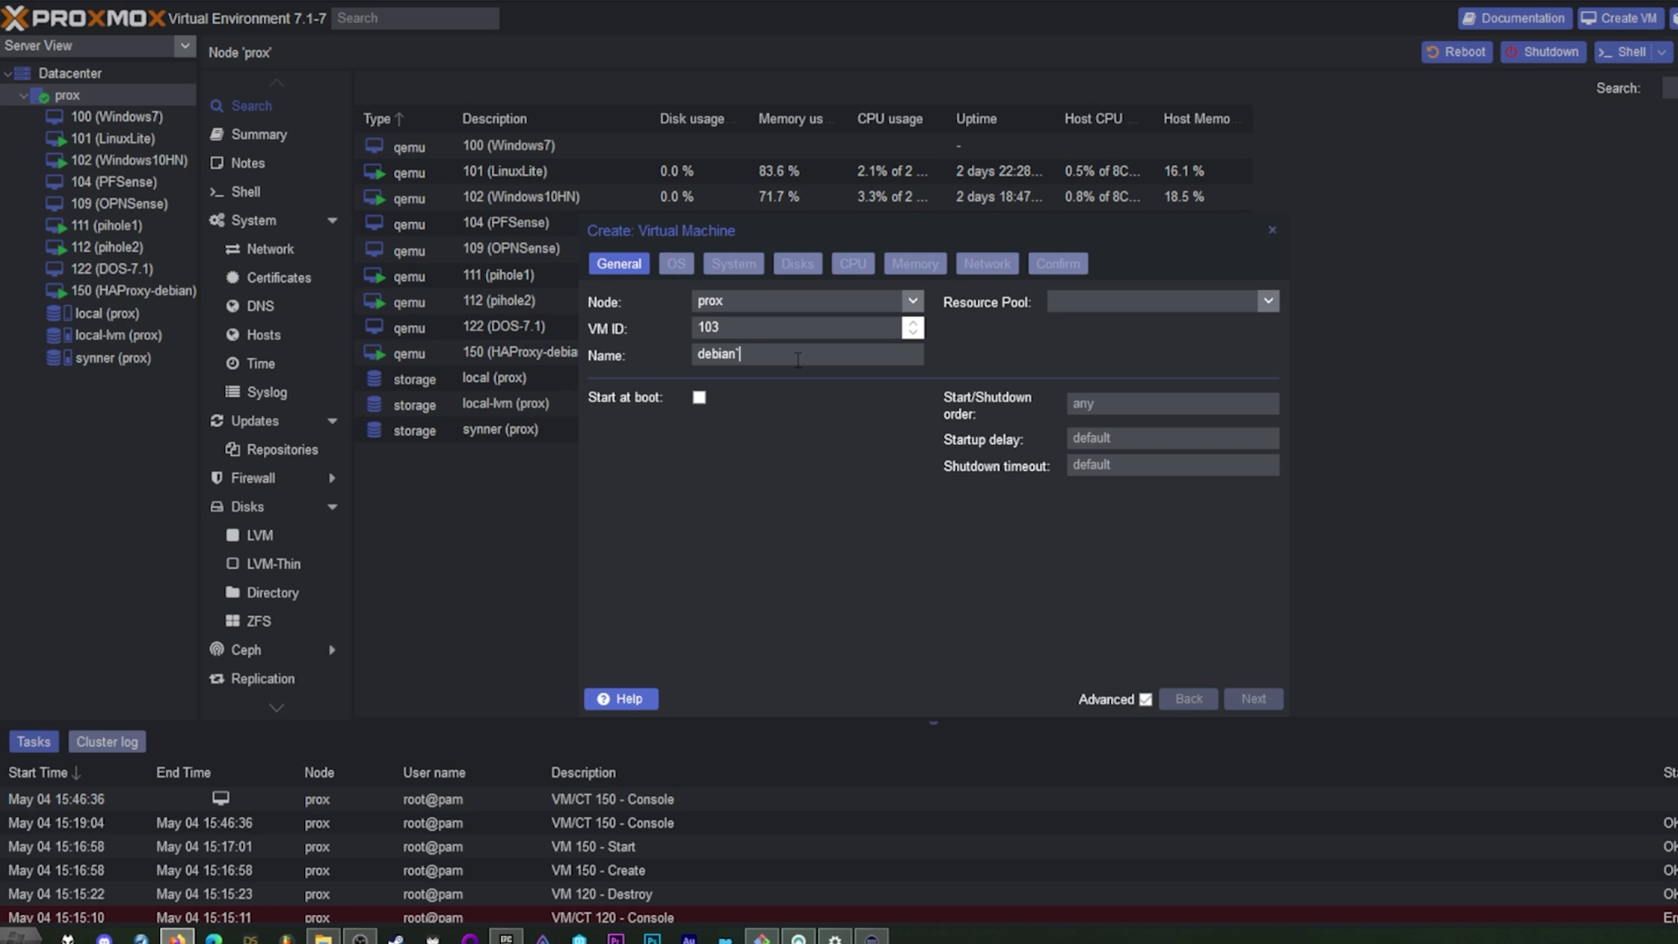
pyautogui.press('BackSpace')
pyautogui.write('1')
pyautogui.doubleClick(744, 326)
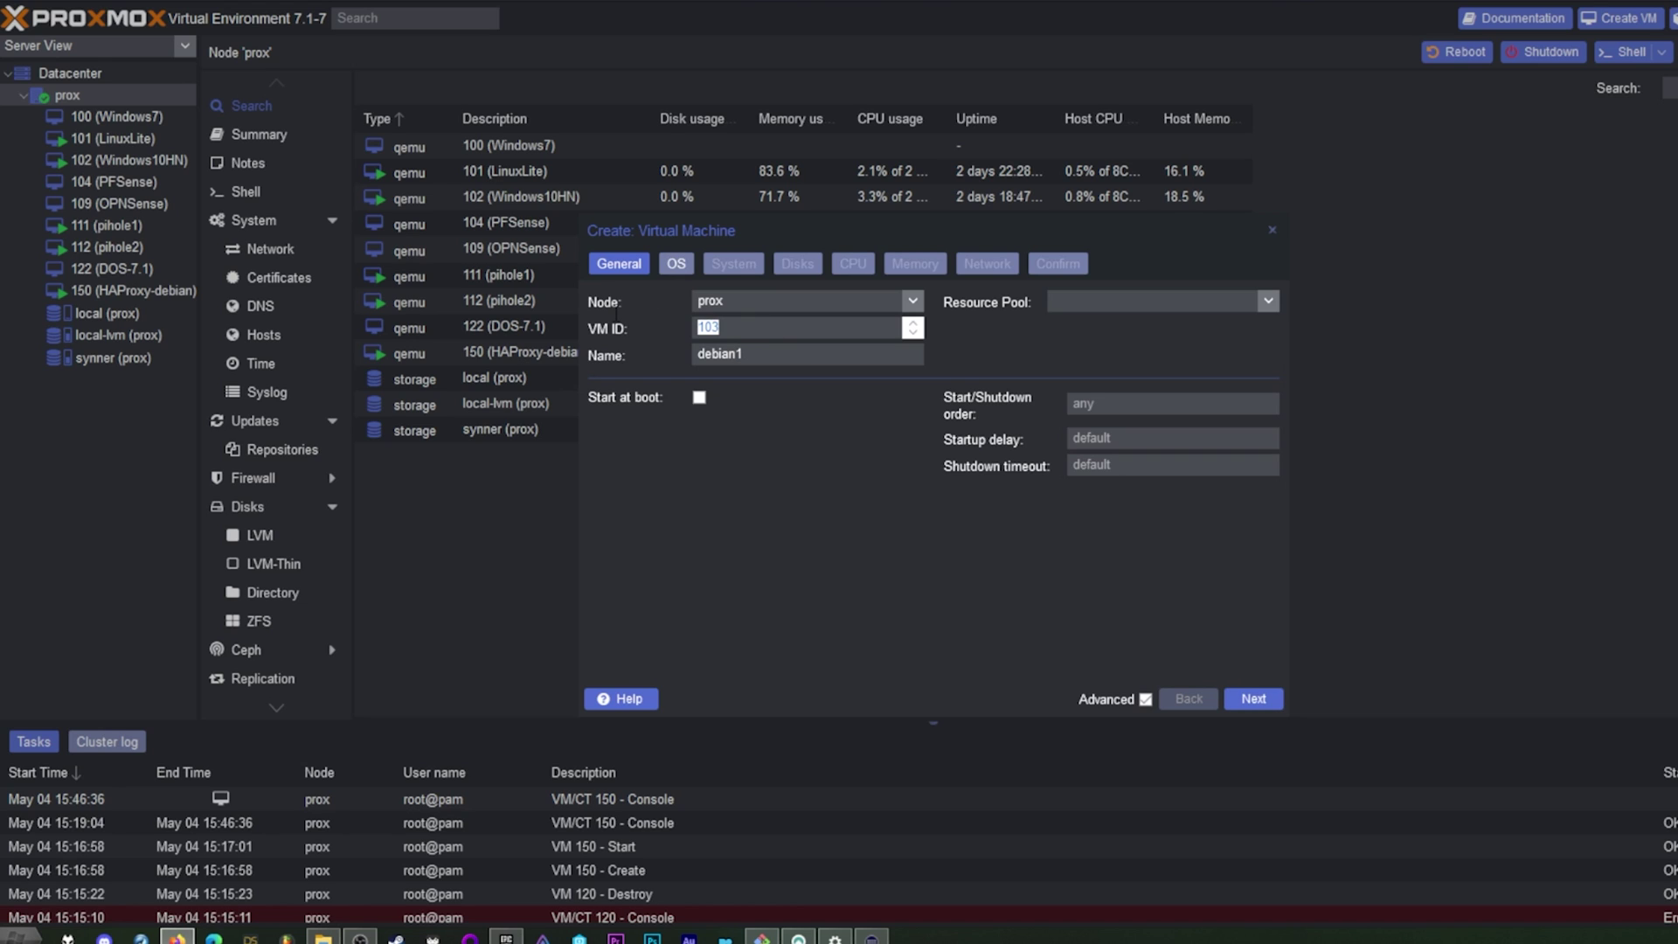
pyautogui.write('175')
# Step: Boot from debian-11.3.0-amd64-netinst.iso on synner storage, keeping Linux as the guest OS
pyautogui.click(680, 270)
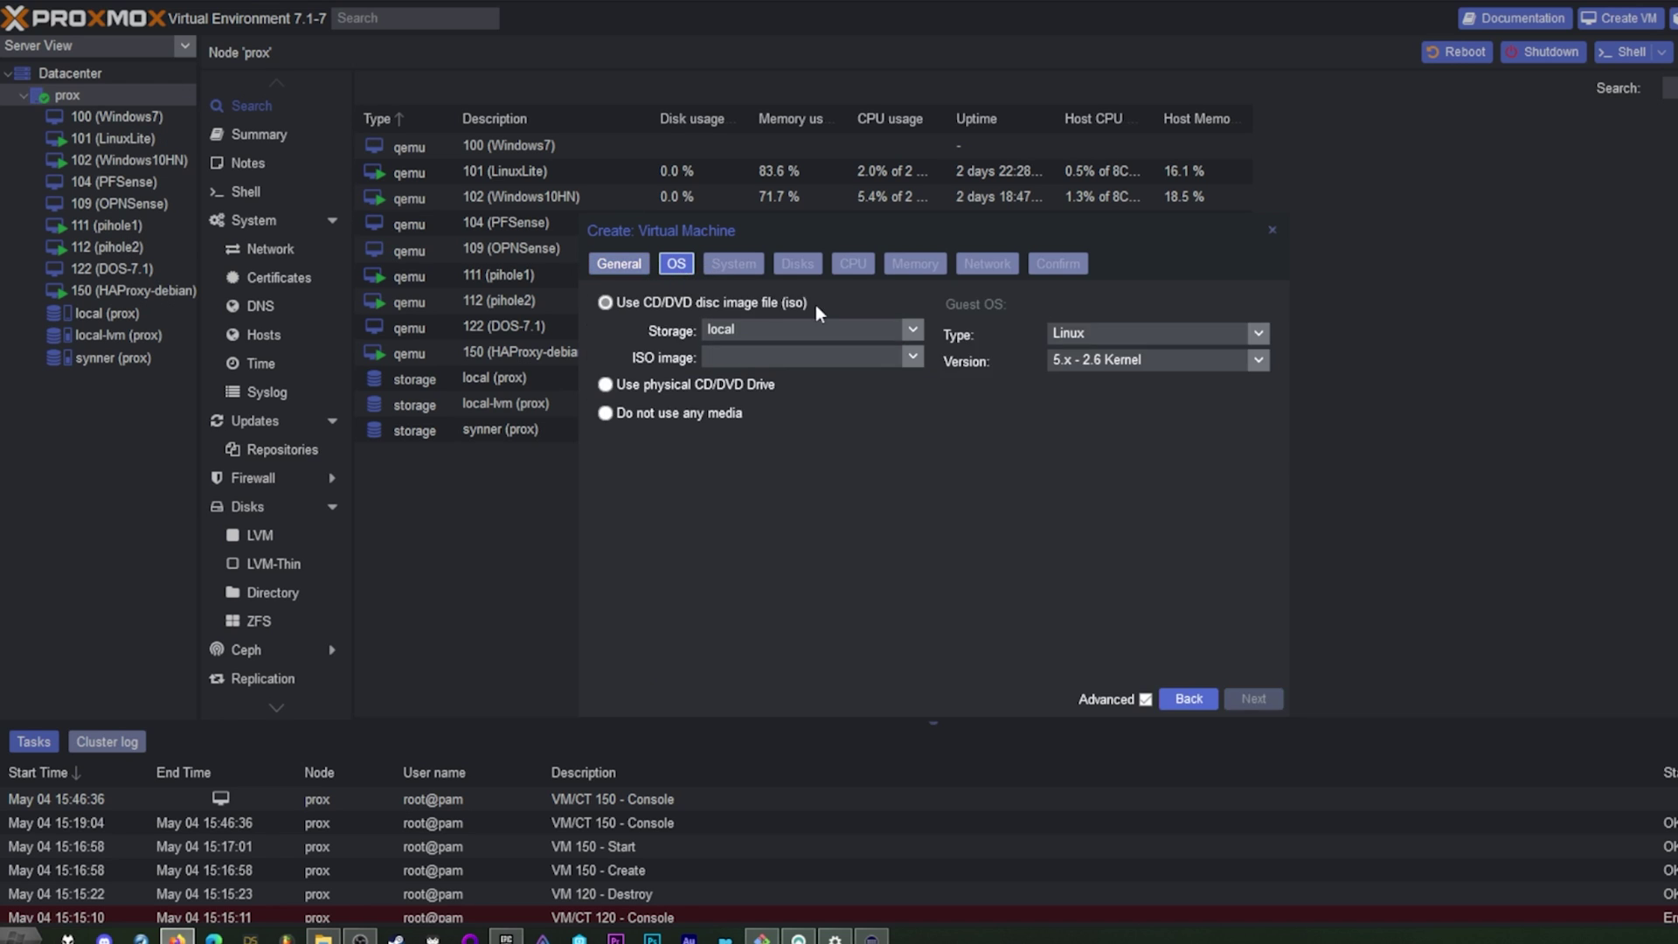
pyautogui.click(912, 330)
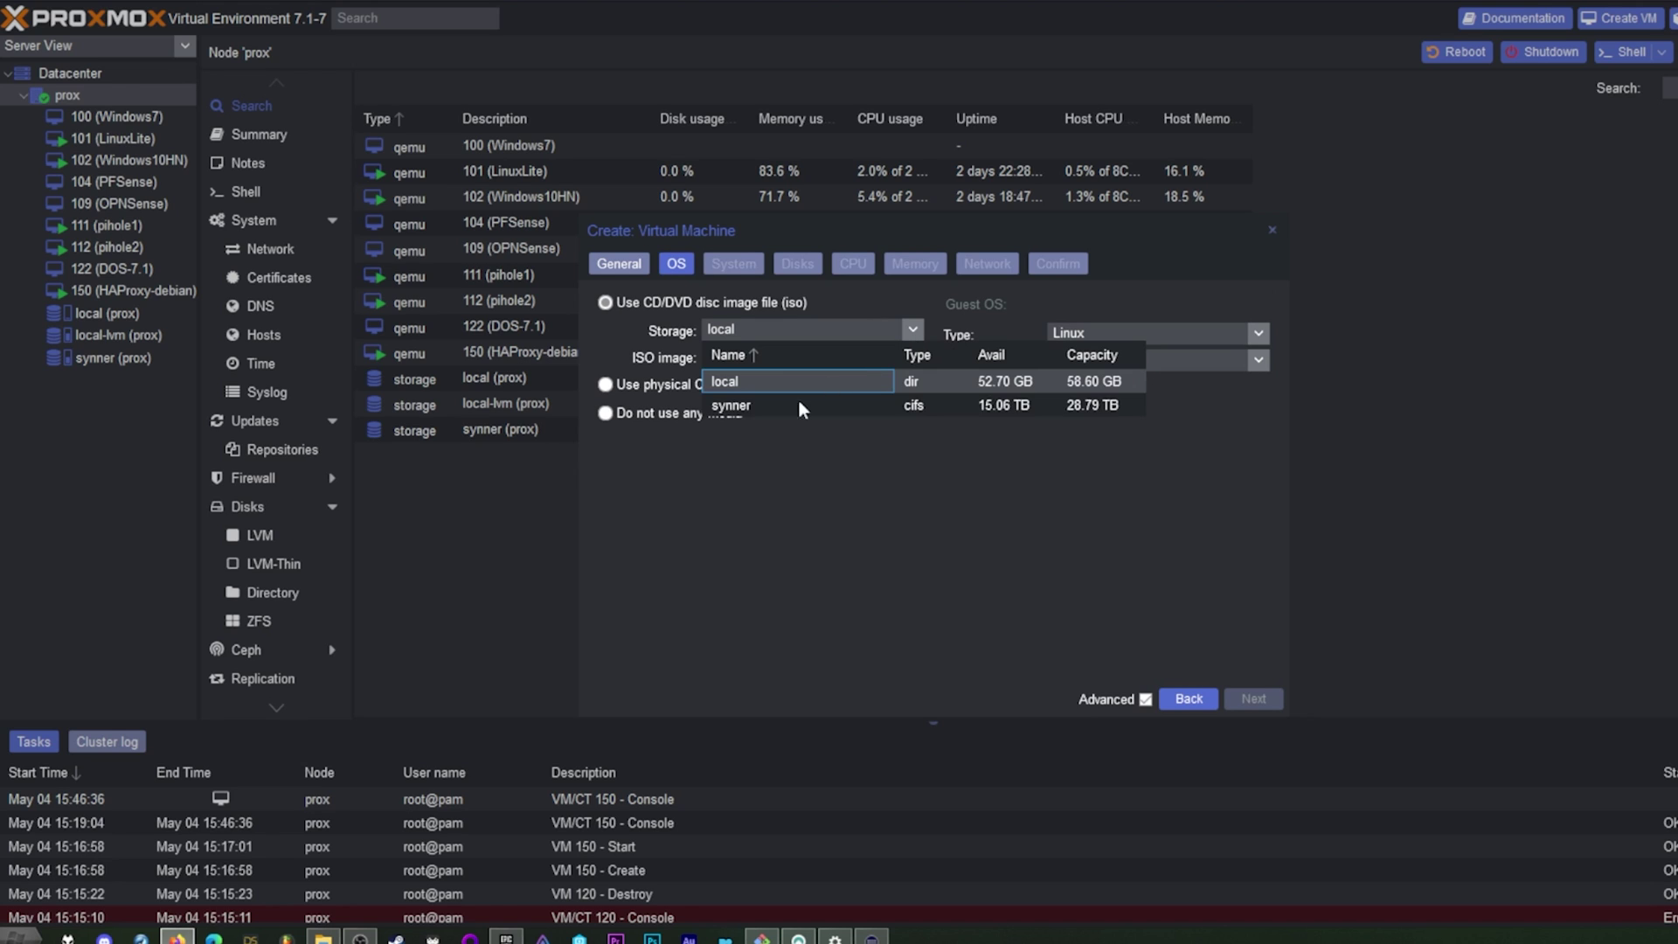
pyautogui.click(734, 407)
pyautogui.click(913, 357)
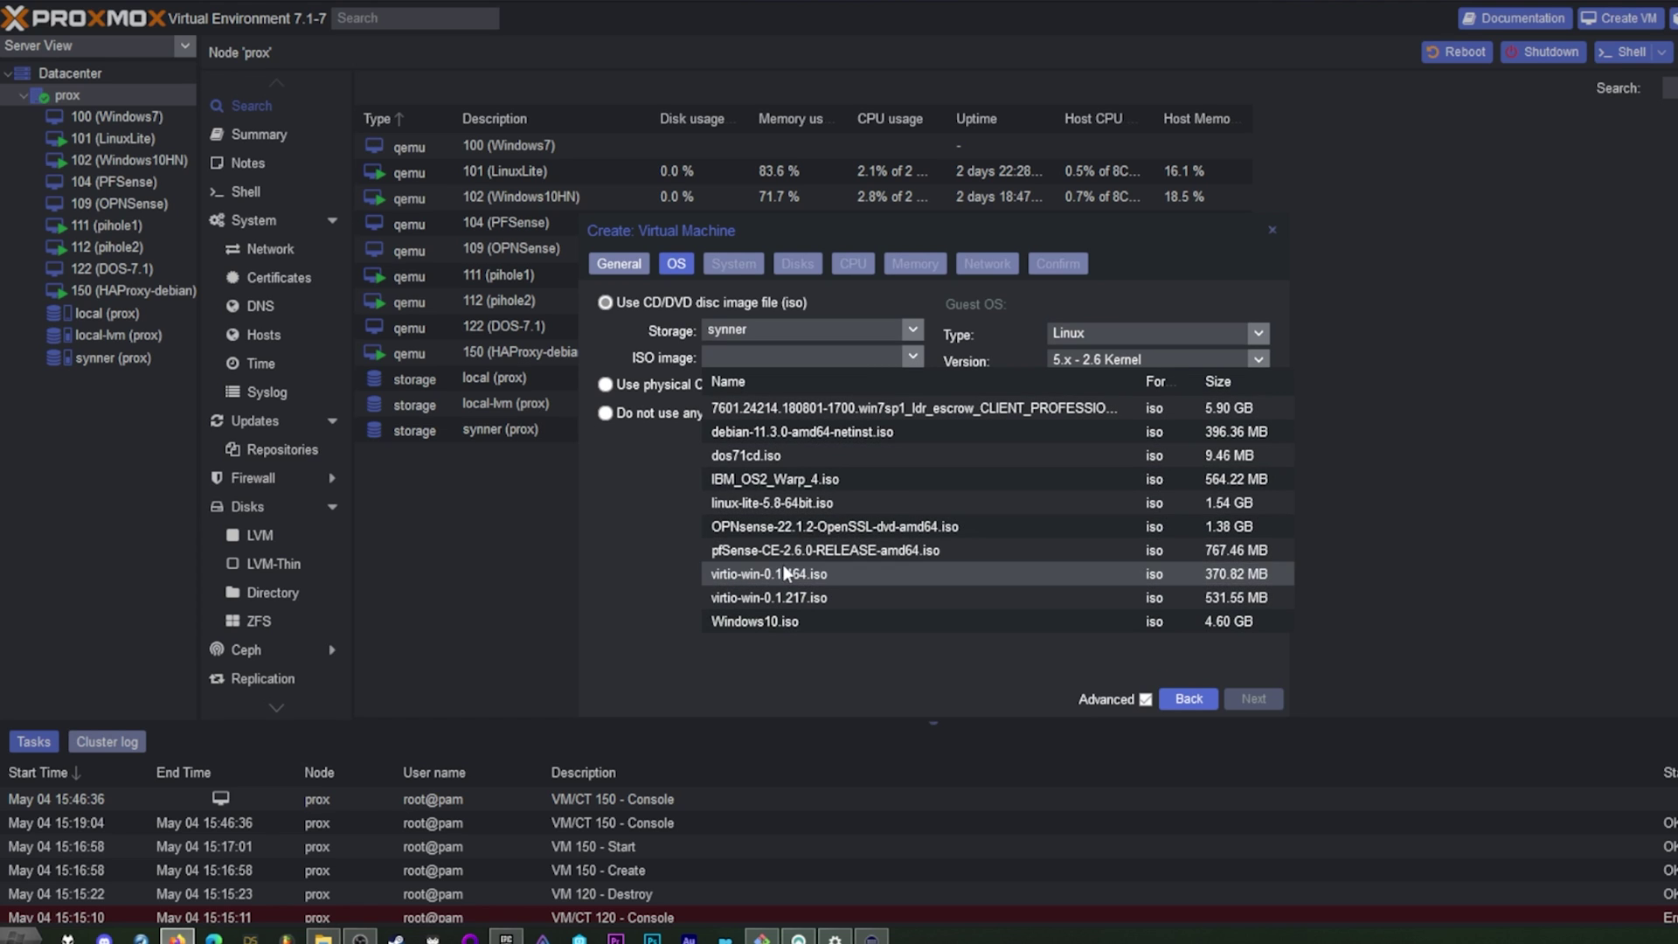
pyautogui.click(787, 432)
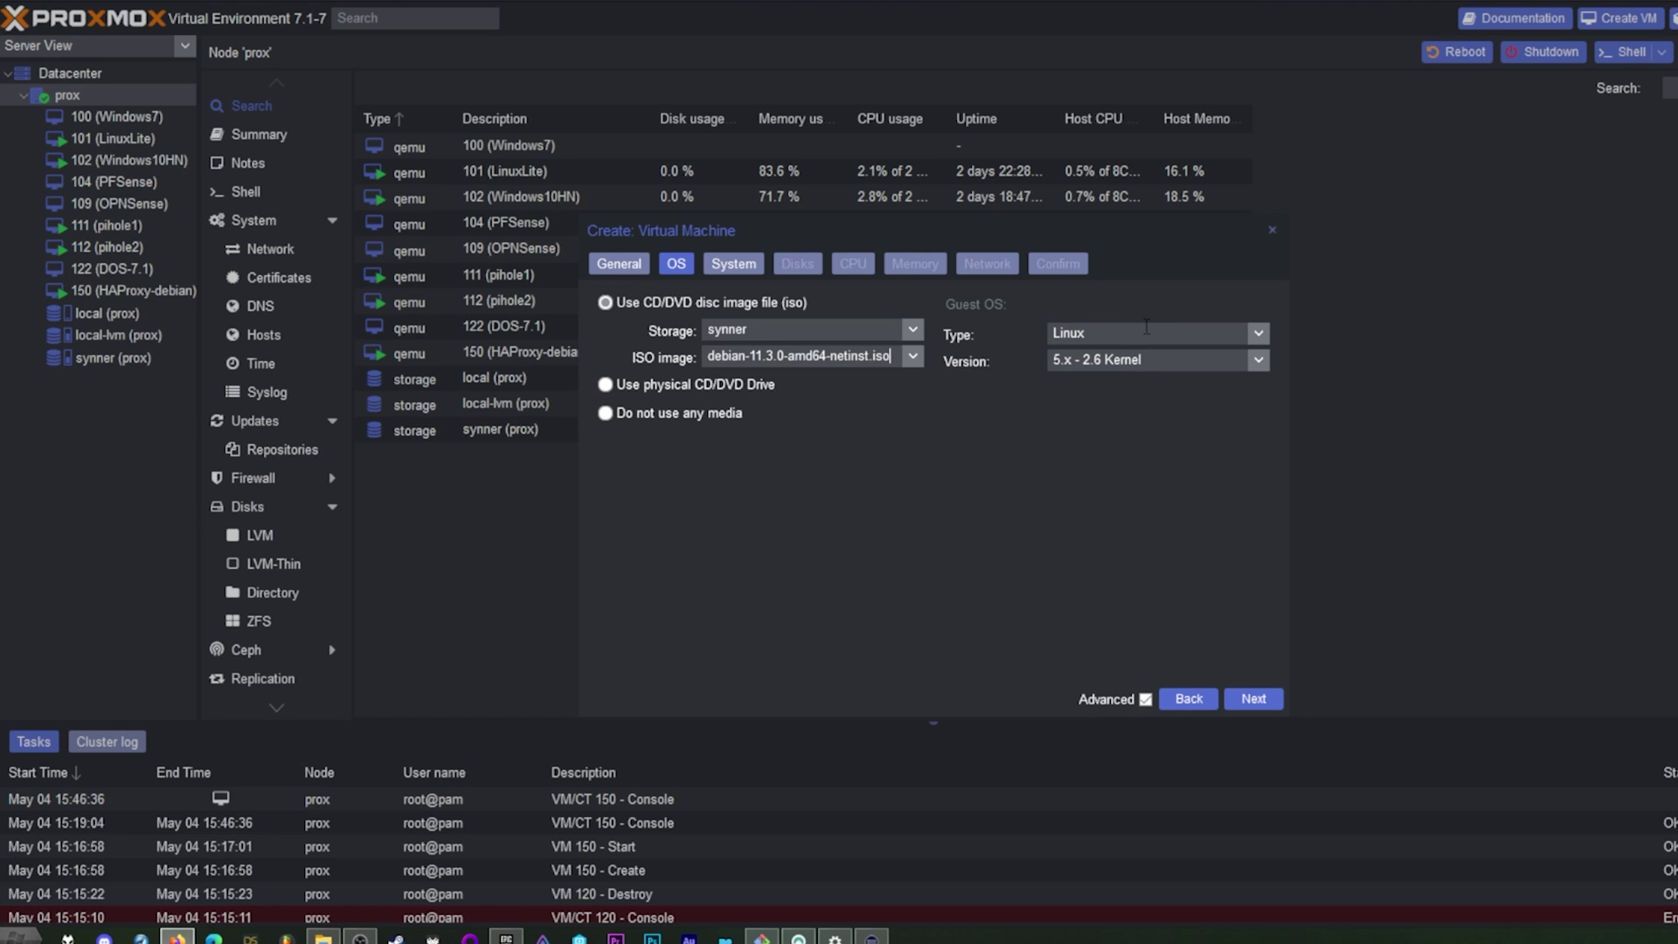
pyautogui.click(1258, 337)
pyautogui.click(1259, 336)
pyautogui.click(1253, 698)
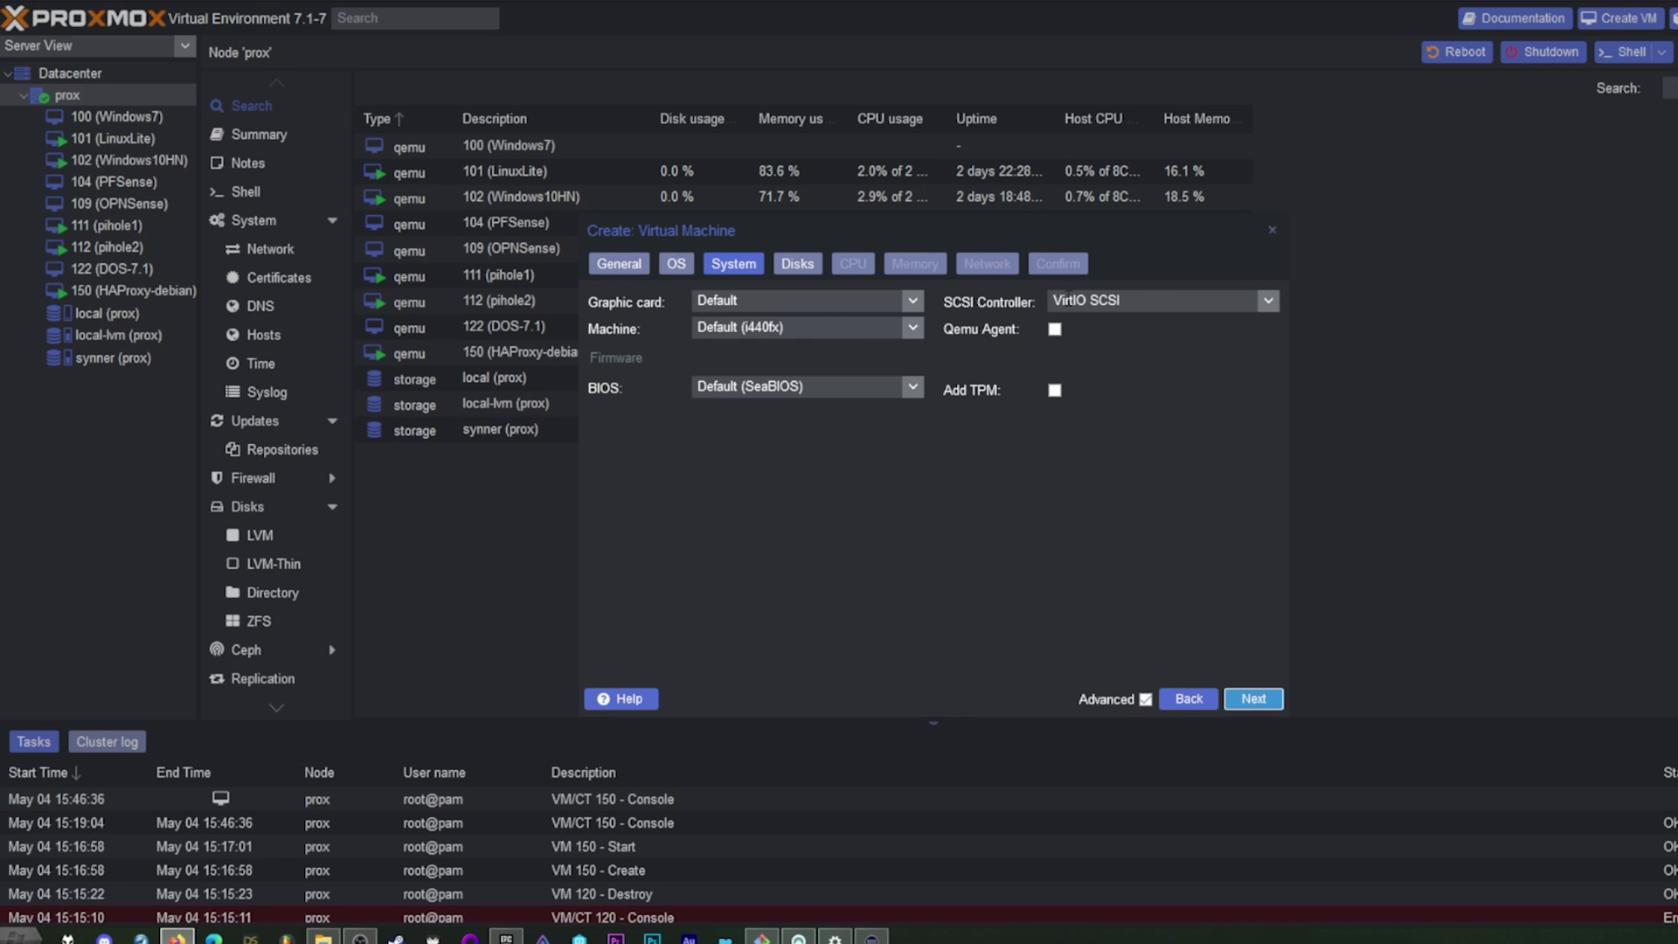
# Step: Advance to the Disks step and overwrite the 32 GiB disk size, entering 4
pyautogui.click(1251, 698)
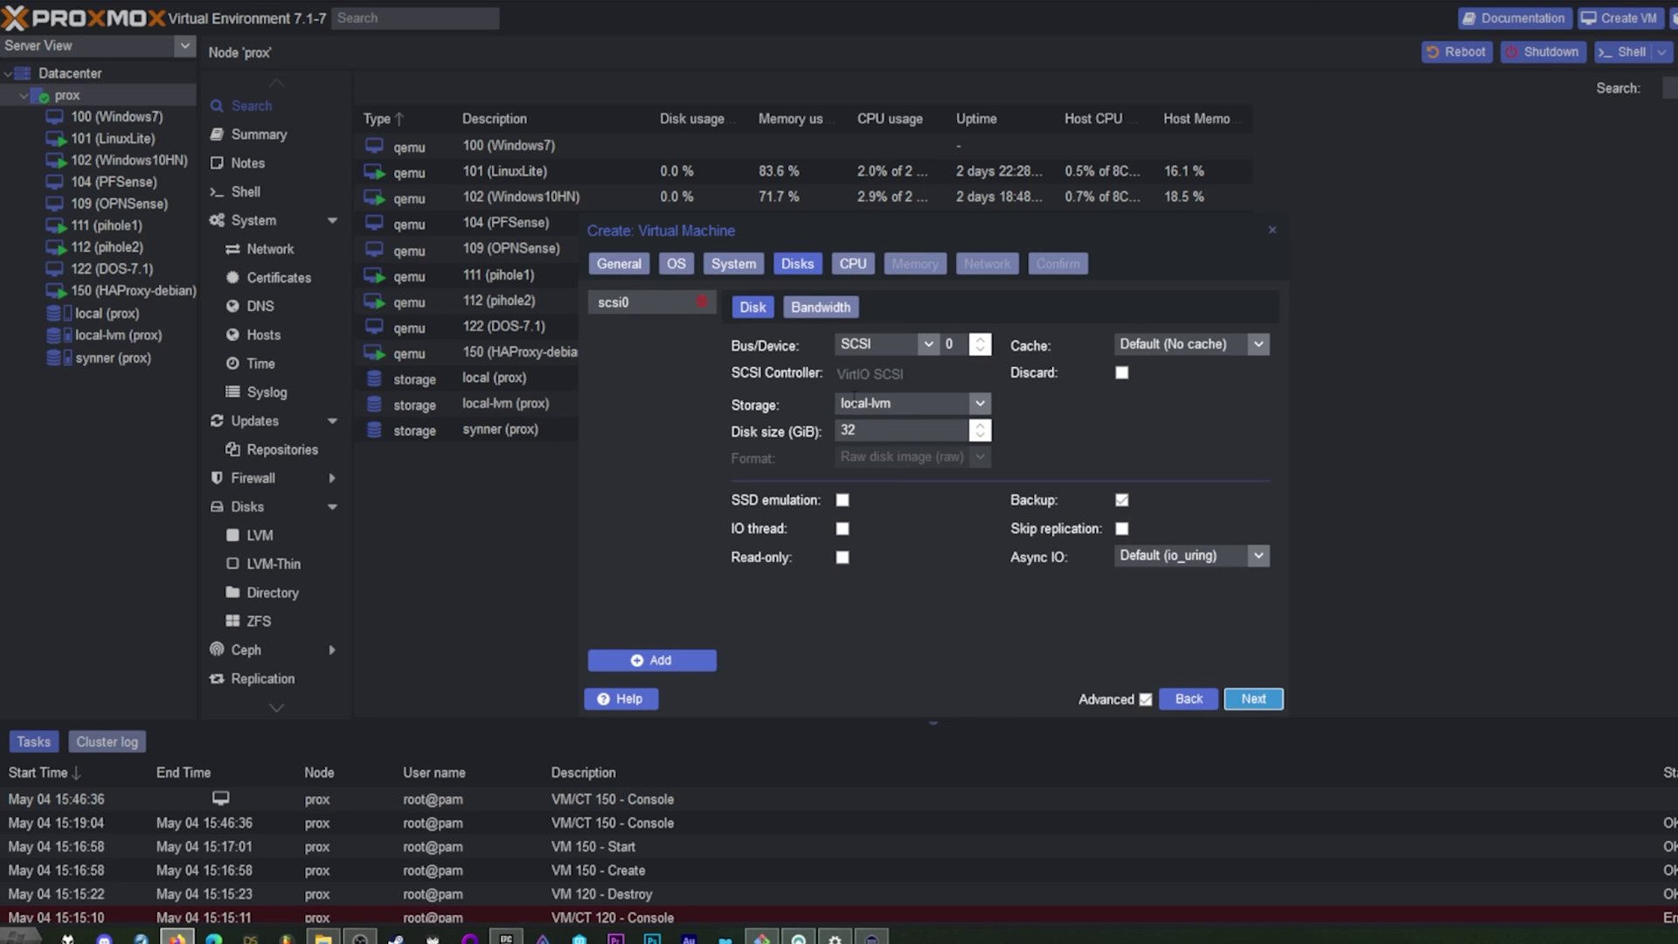
pyautogui.doubleClick(886, 434)
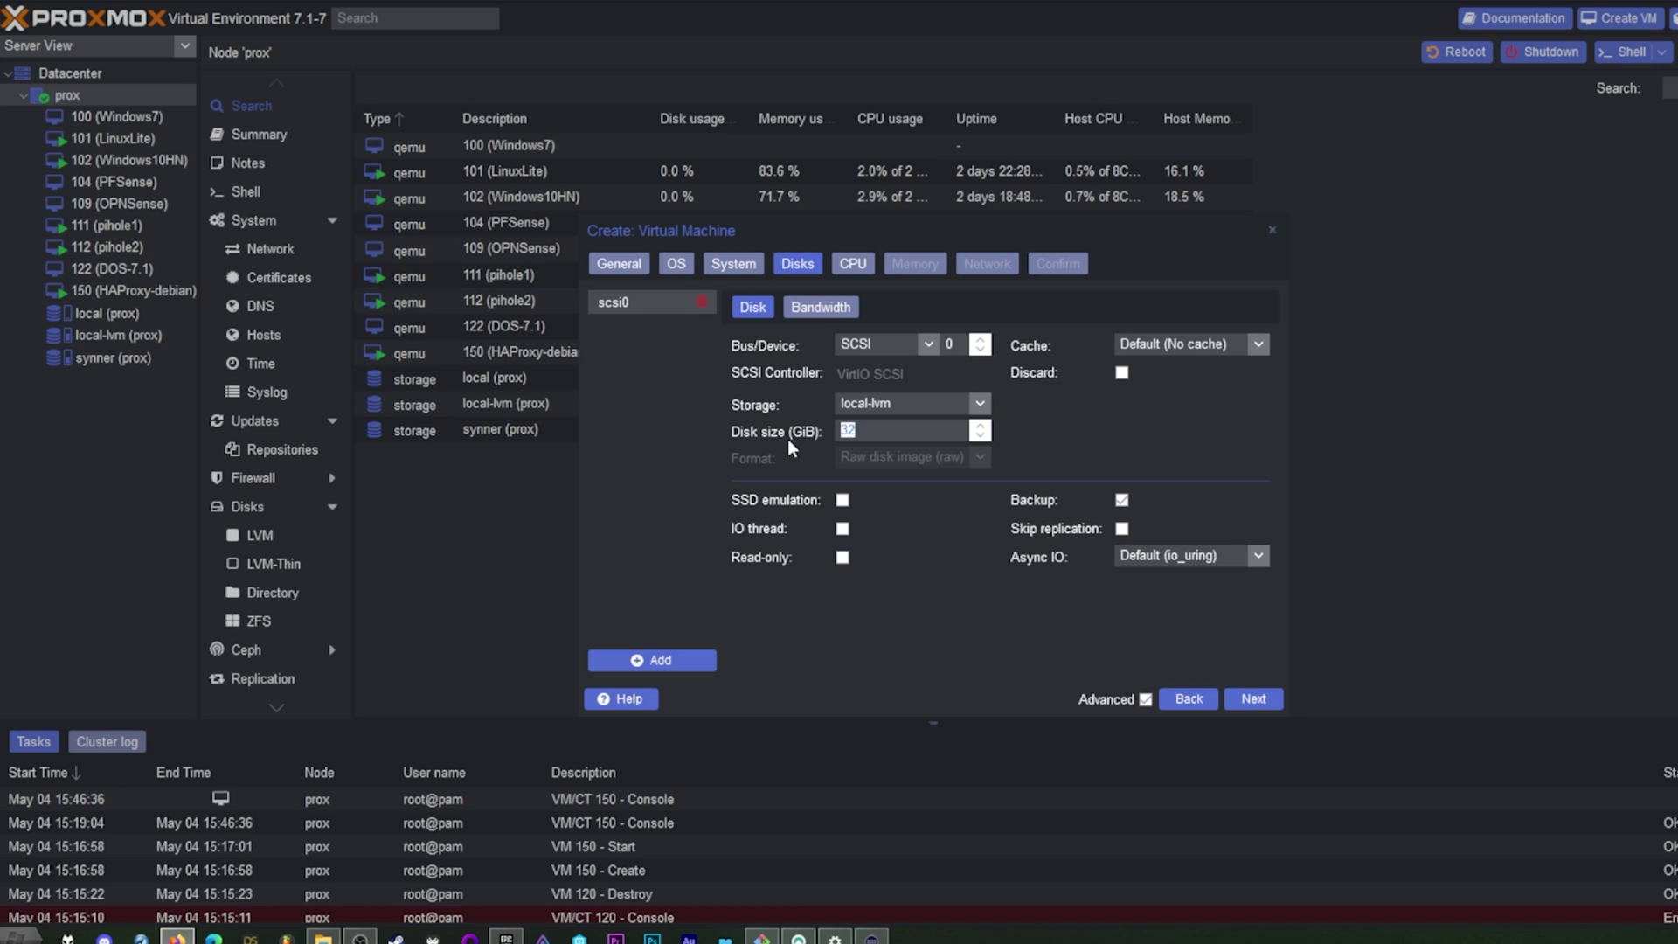
pyautogui.write('4')
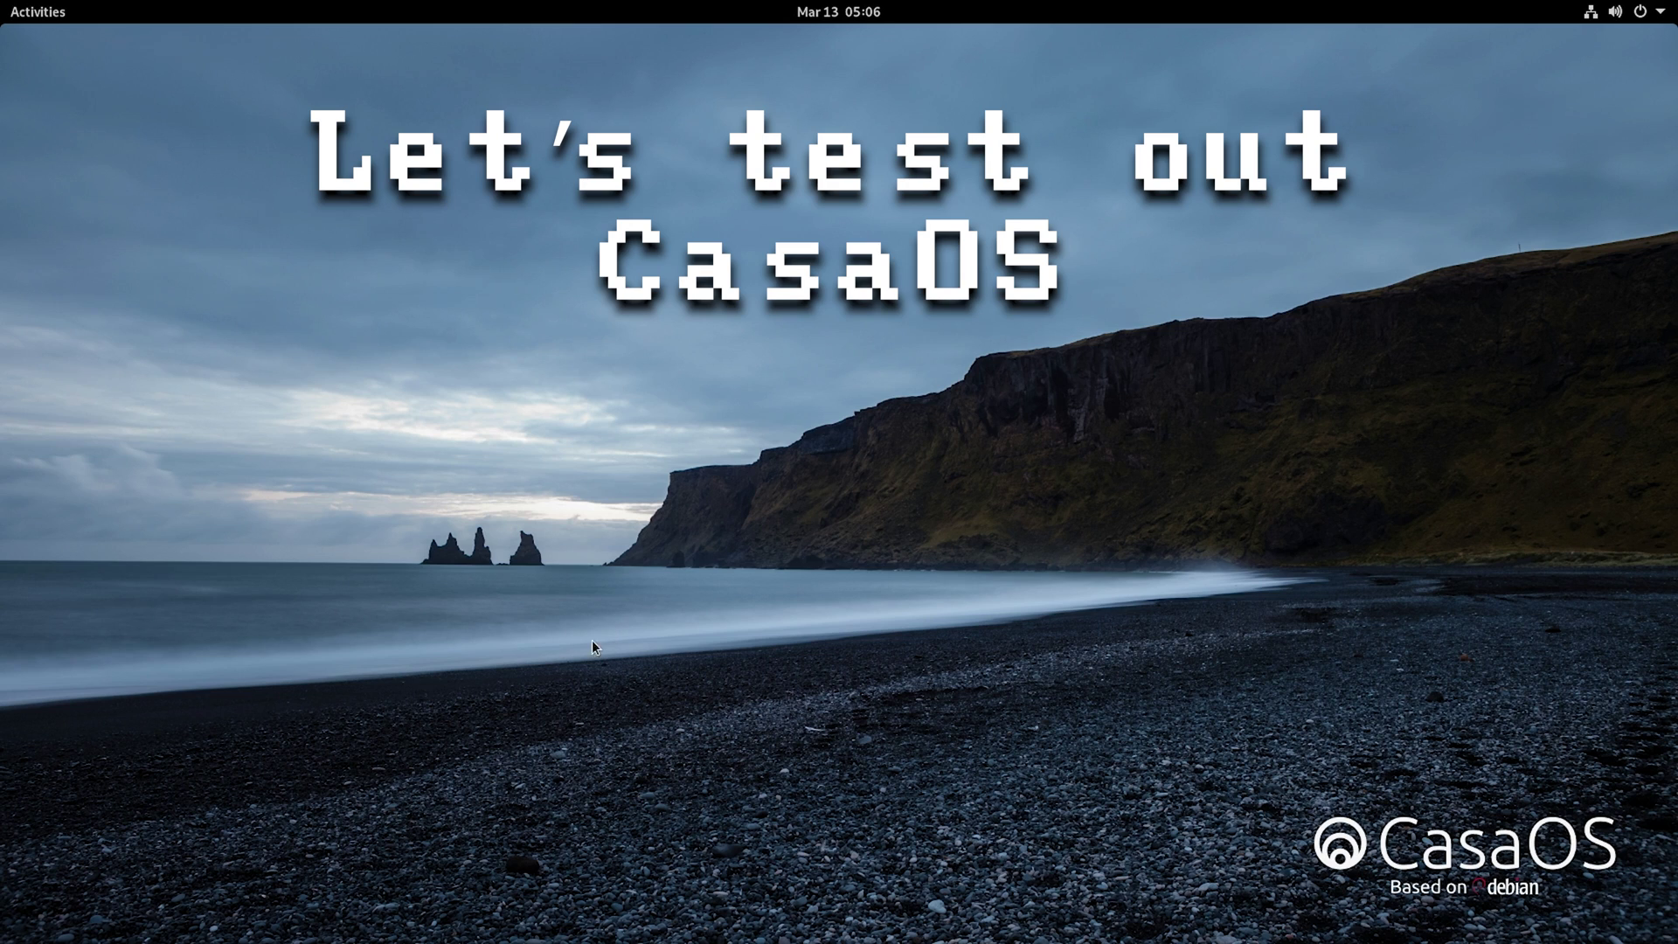
# Step: Launch CasaOS from the Activities application grid so it opens in Firefox ESR
pyautogui.moveTo(2, 5)
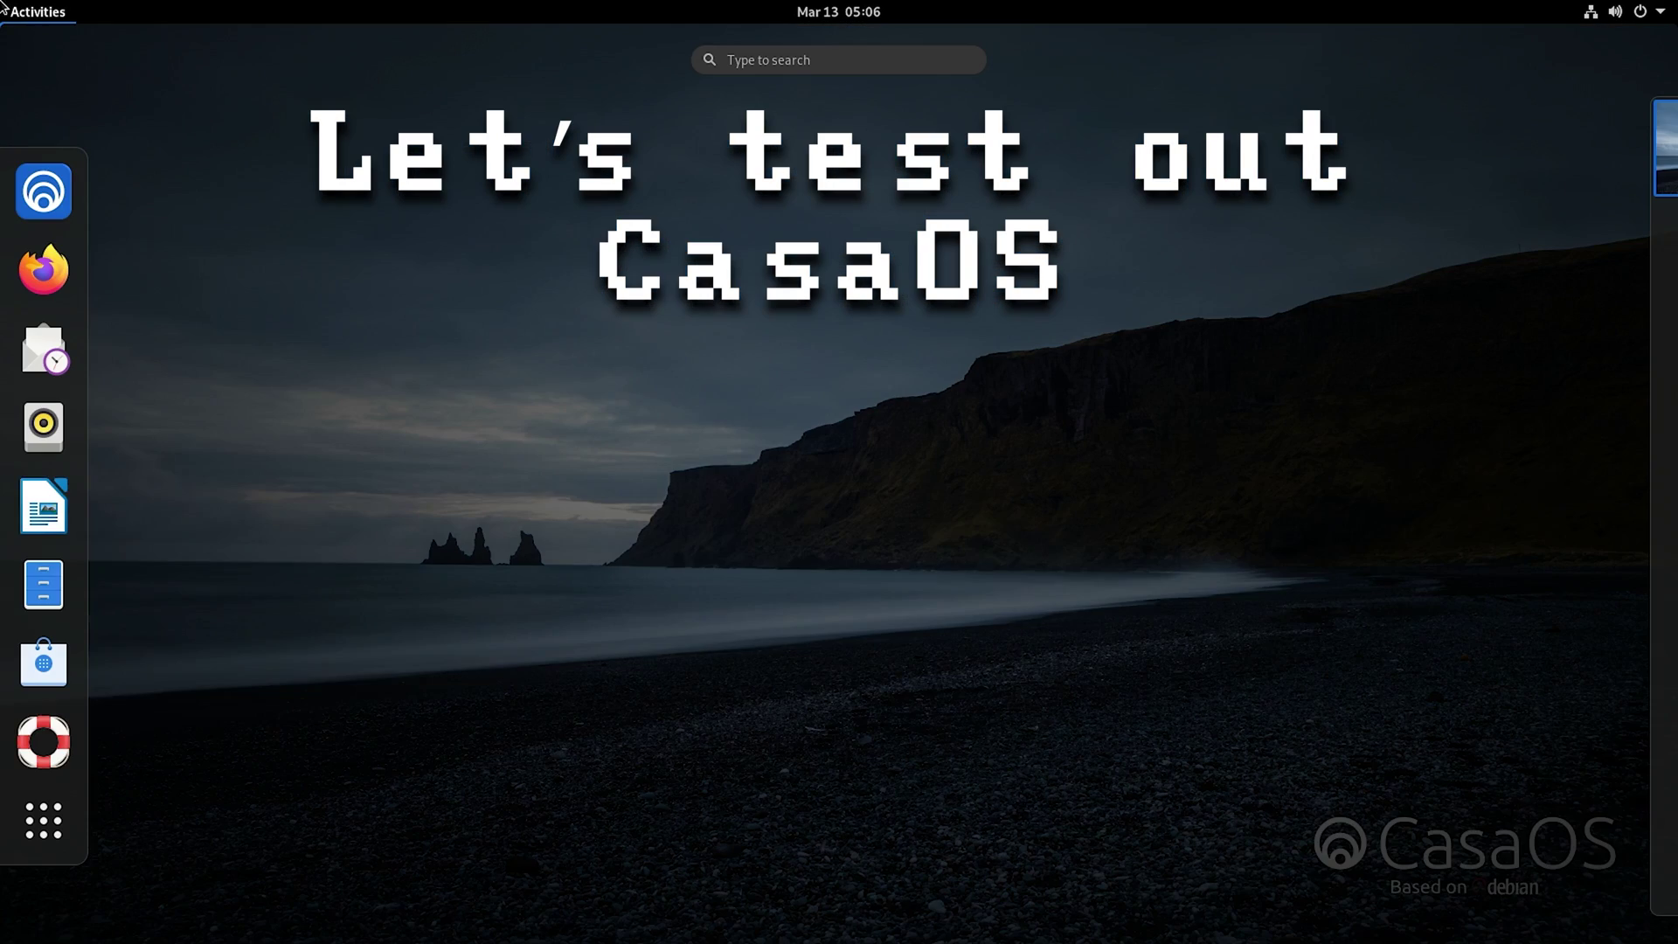
pyautogui.click(1193, 605)
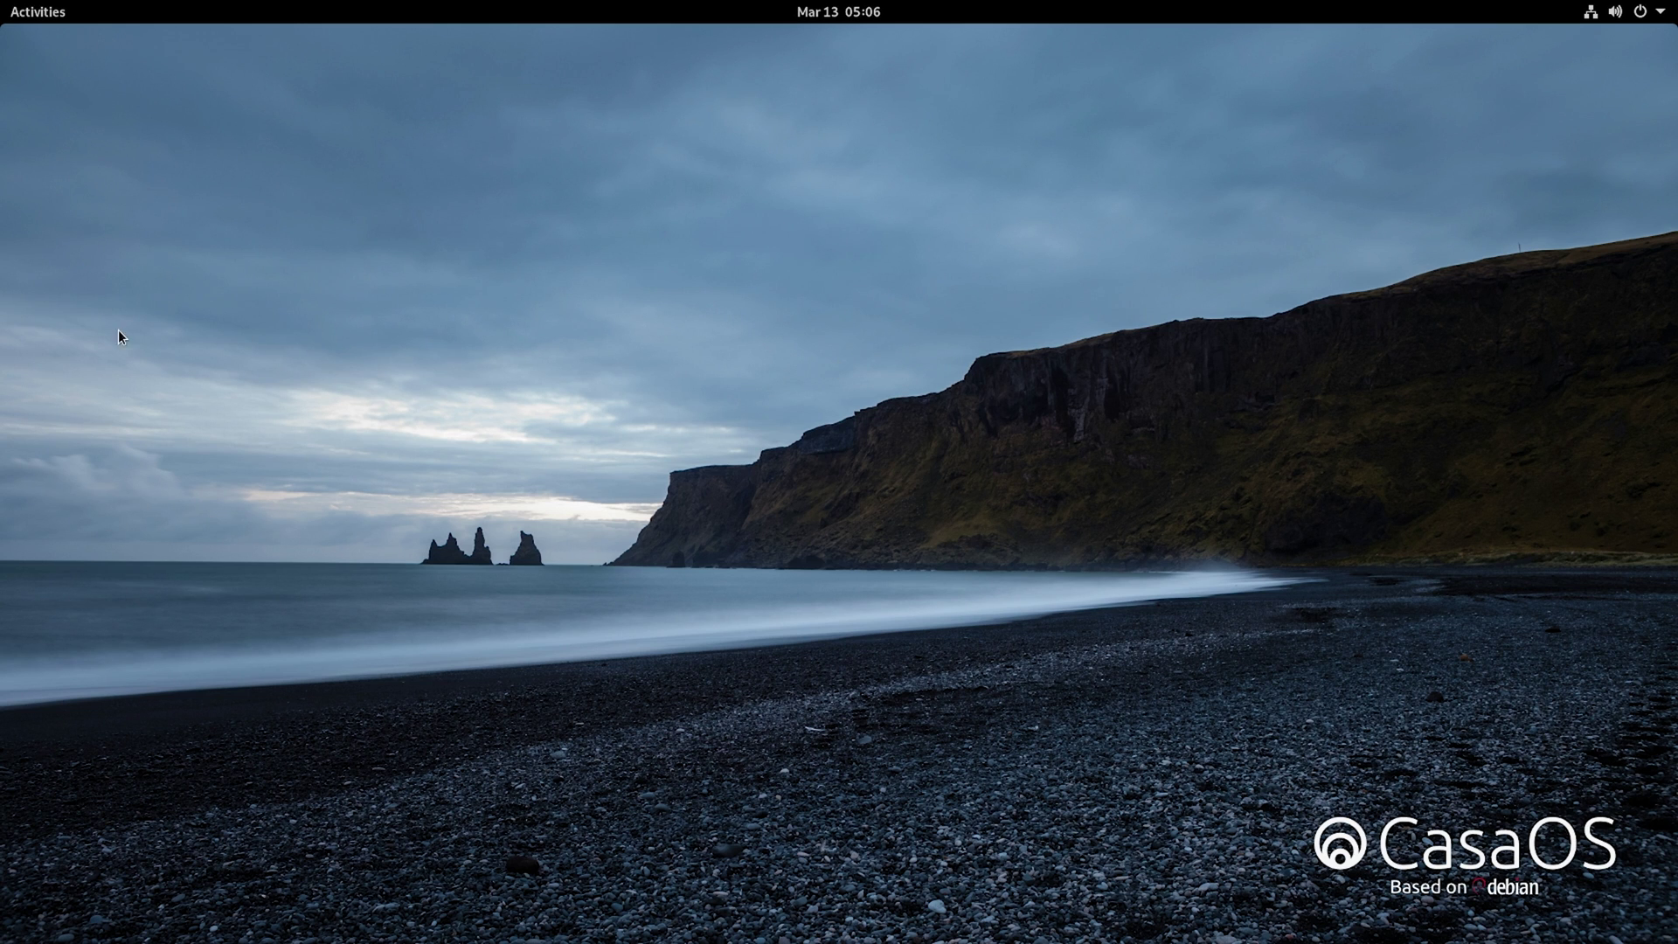
pyautogui.click(55, 13)
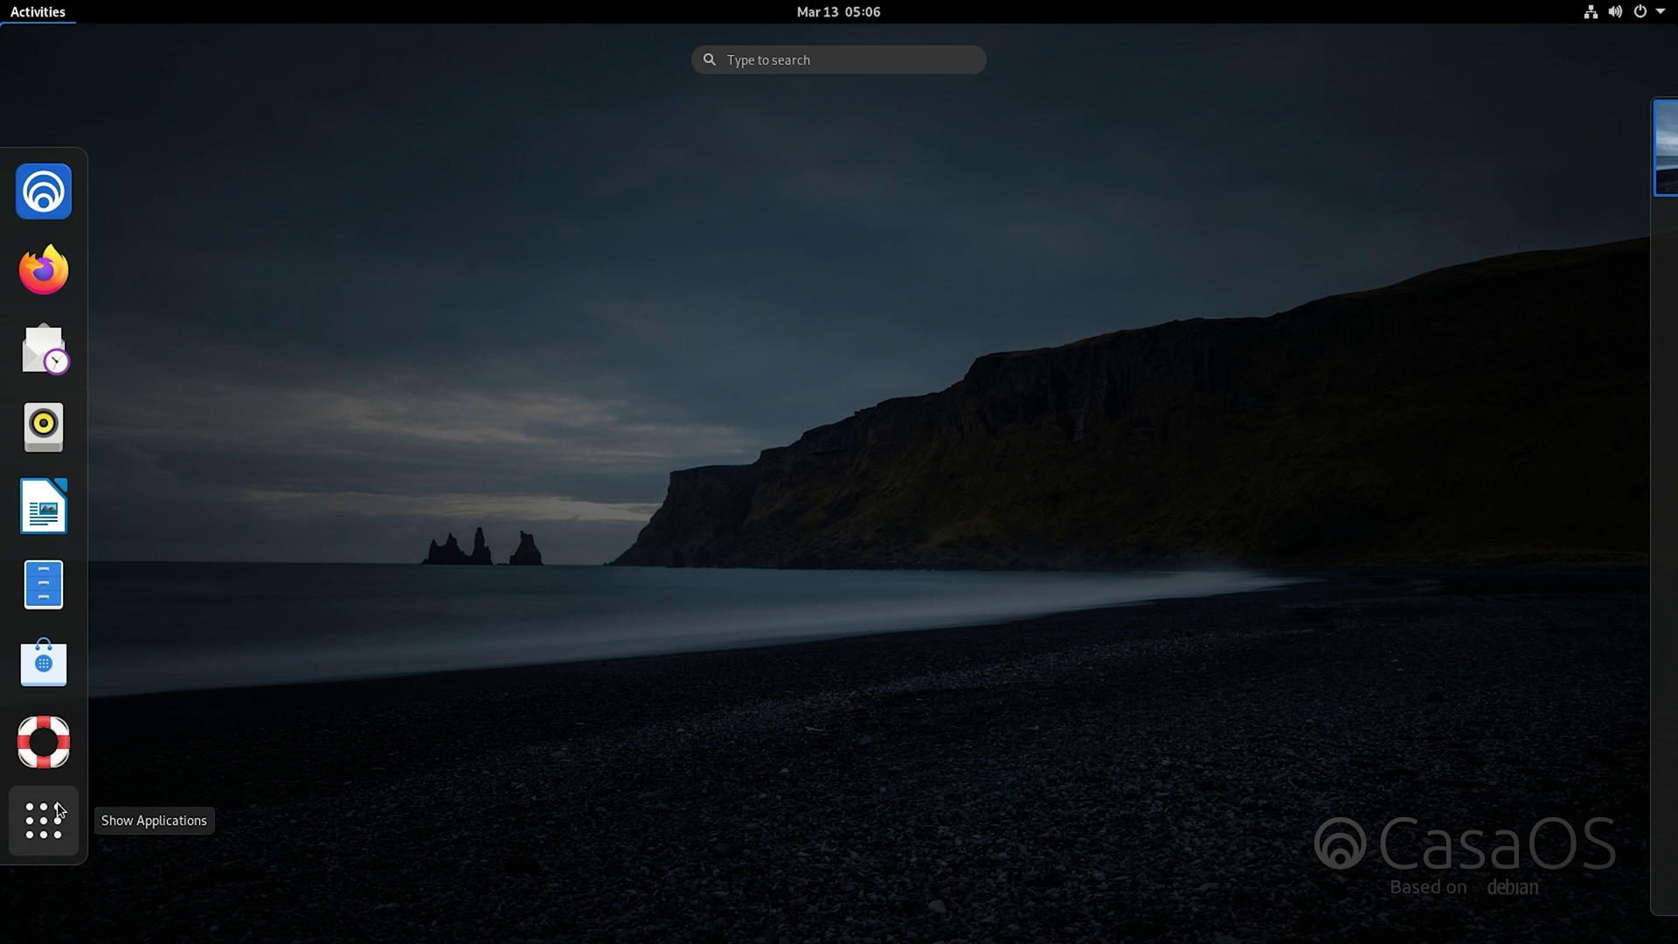
pyautogui.click(927, 356)
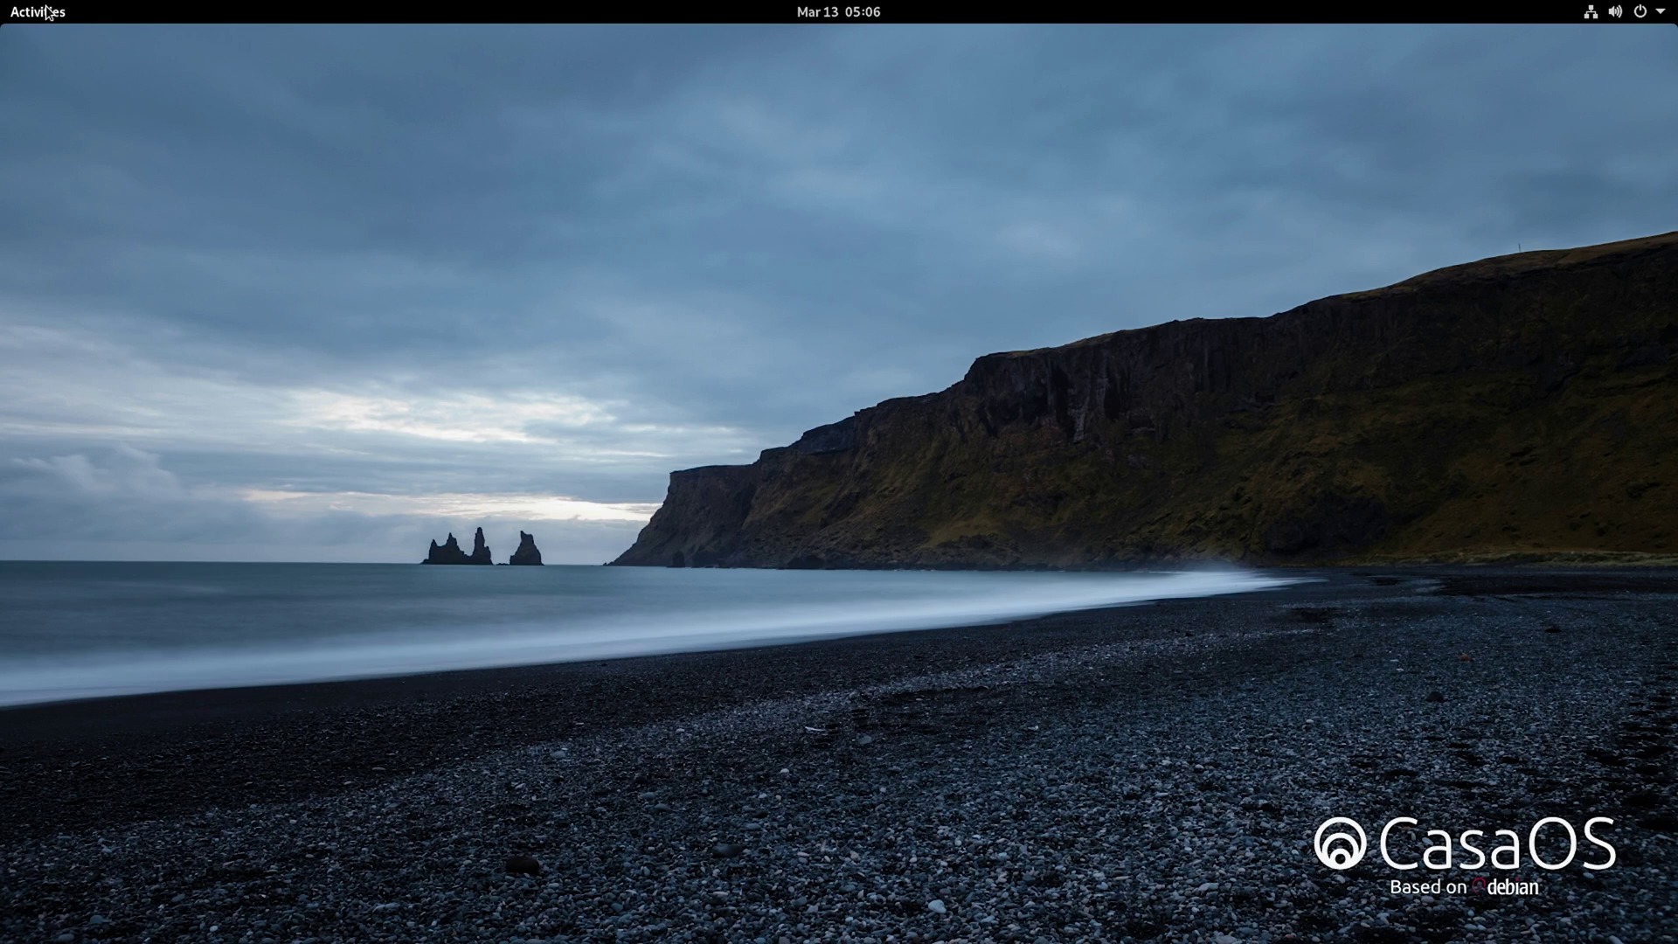
pyautogui.click(48, 12)
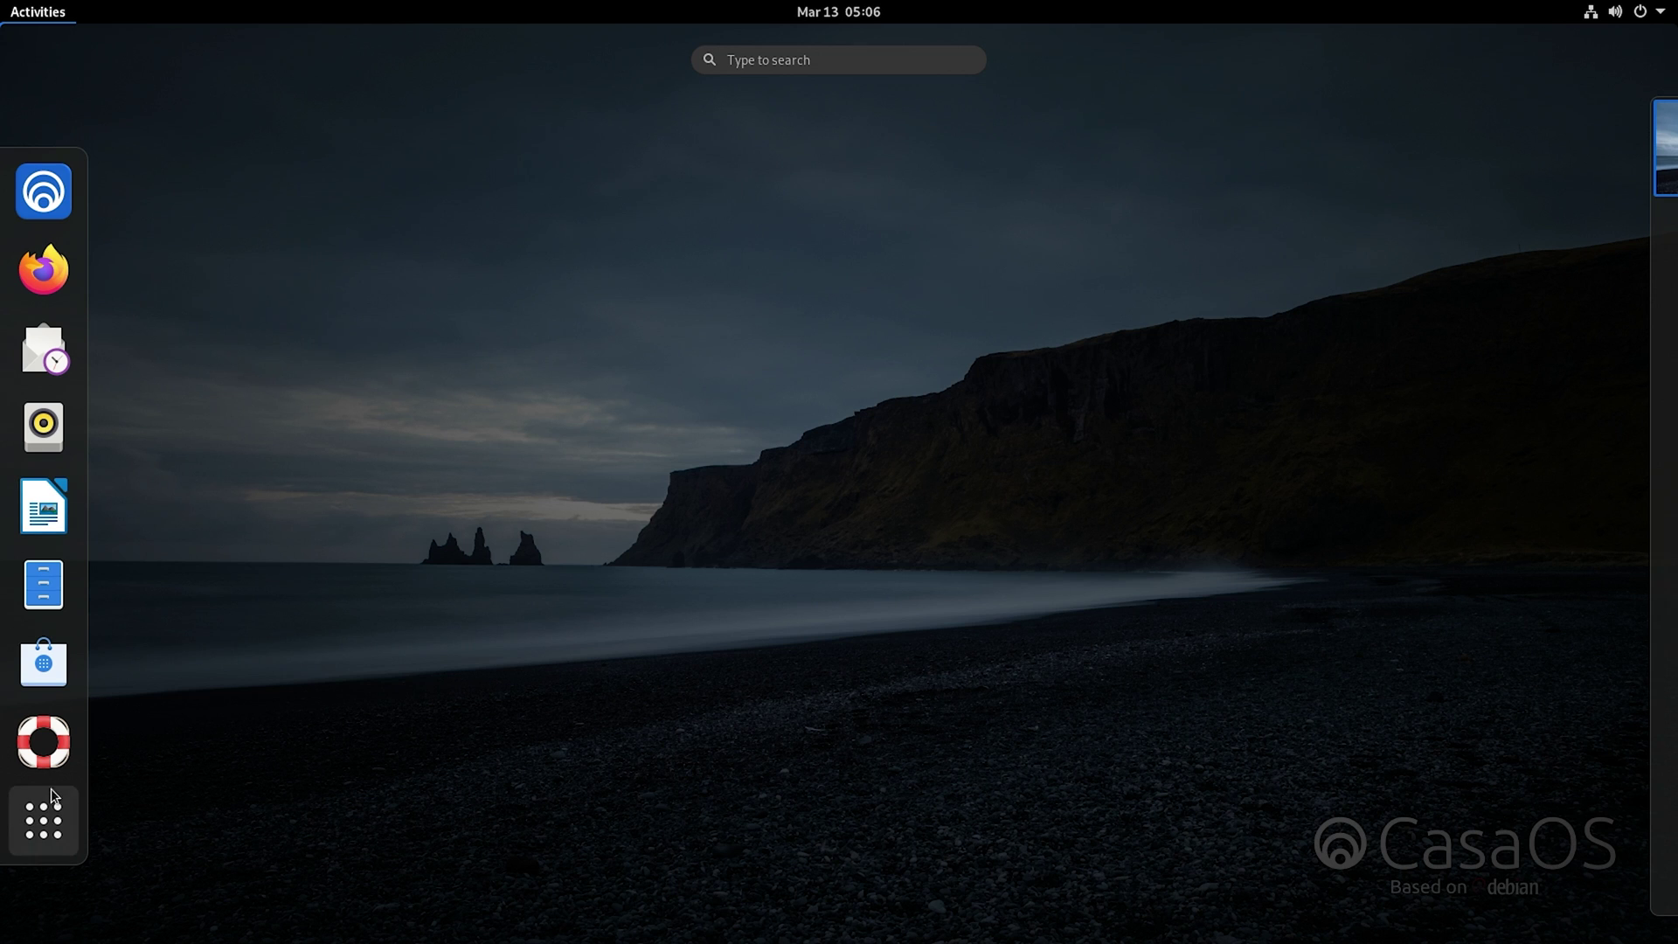
pyautogui.click(58, 841)
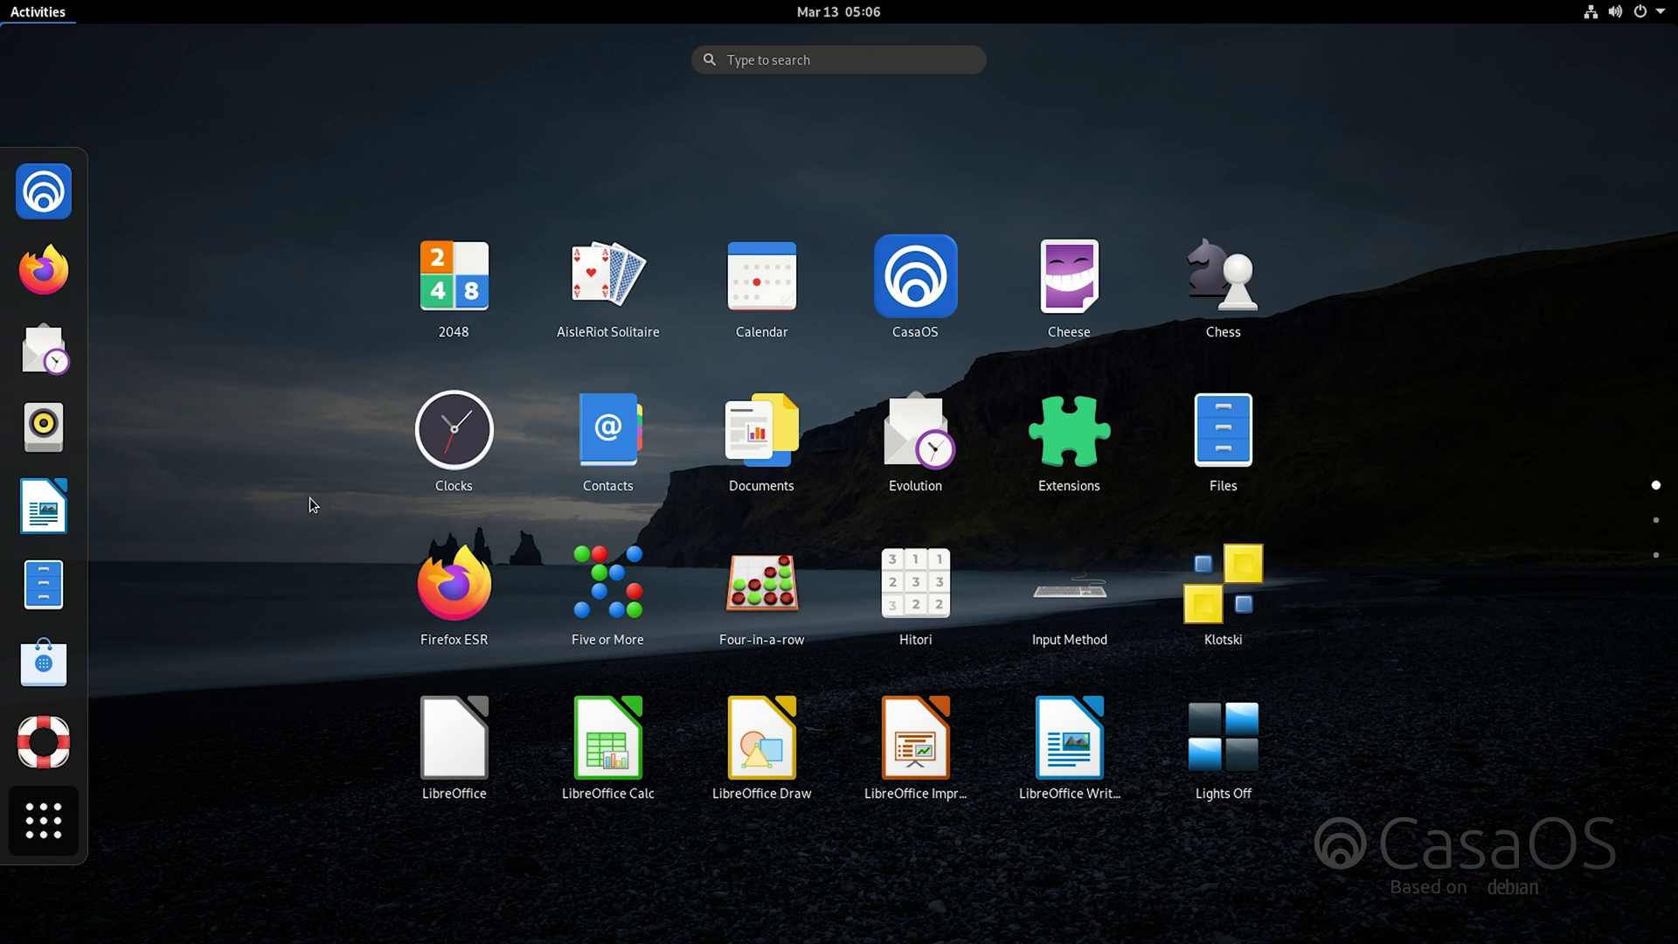
pyautogui.click(37, 217)
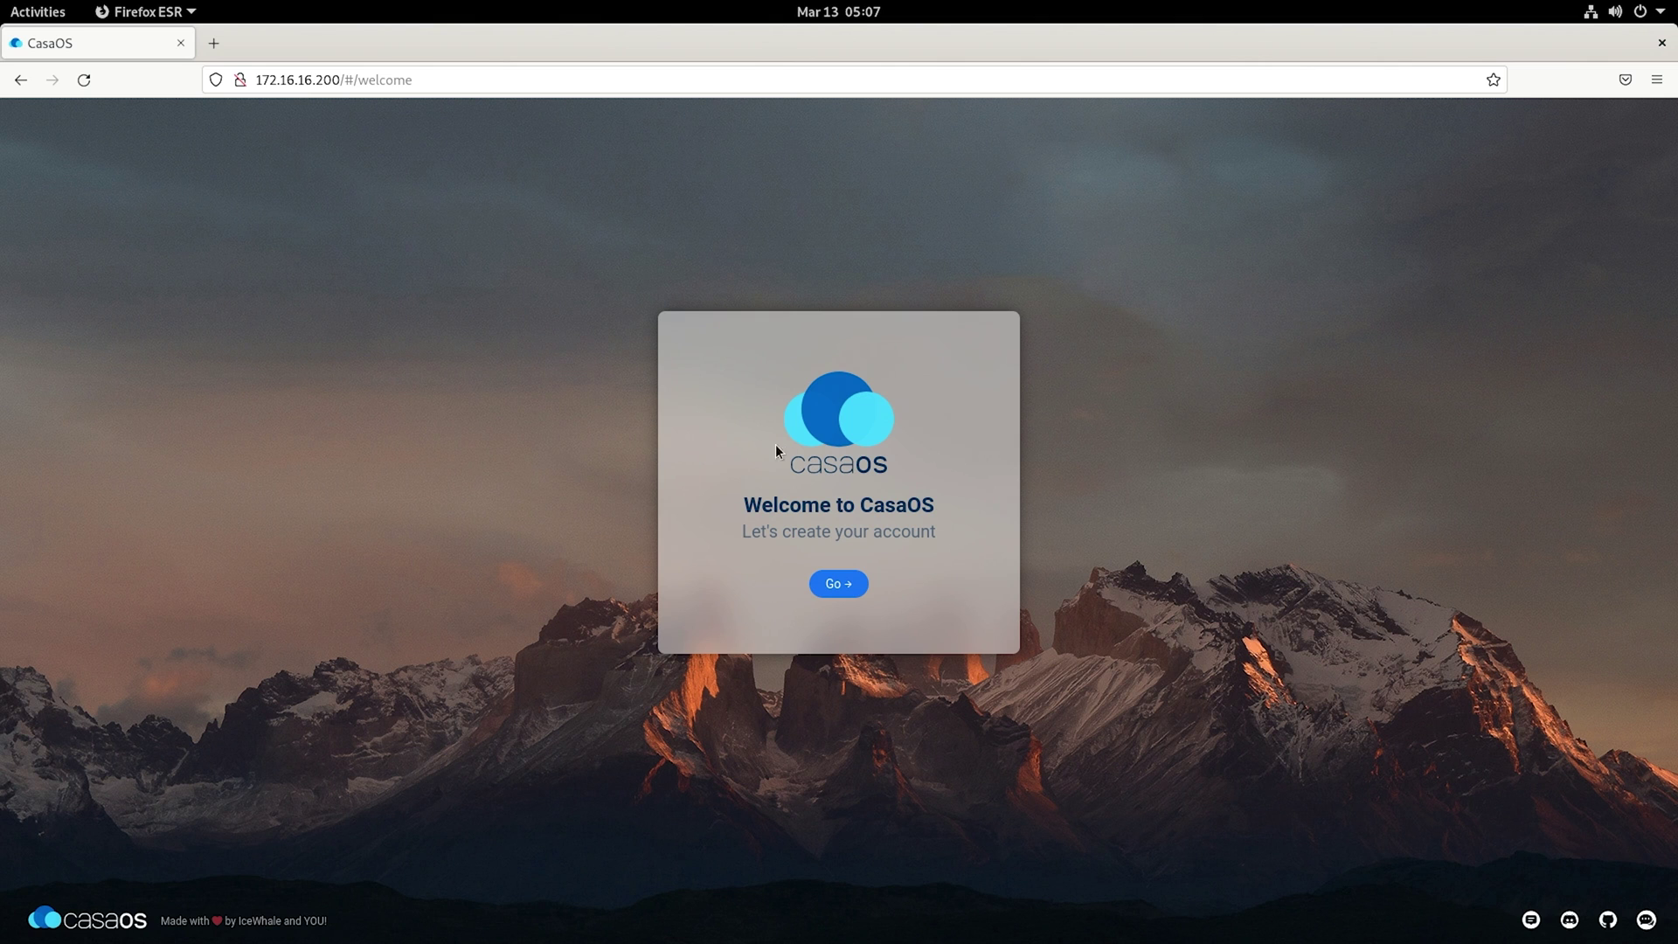
# Step: Create the CasaOS account, dismiss the icon-sorting hint and open the App Store
pyautogui.click(835, 587)
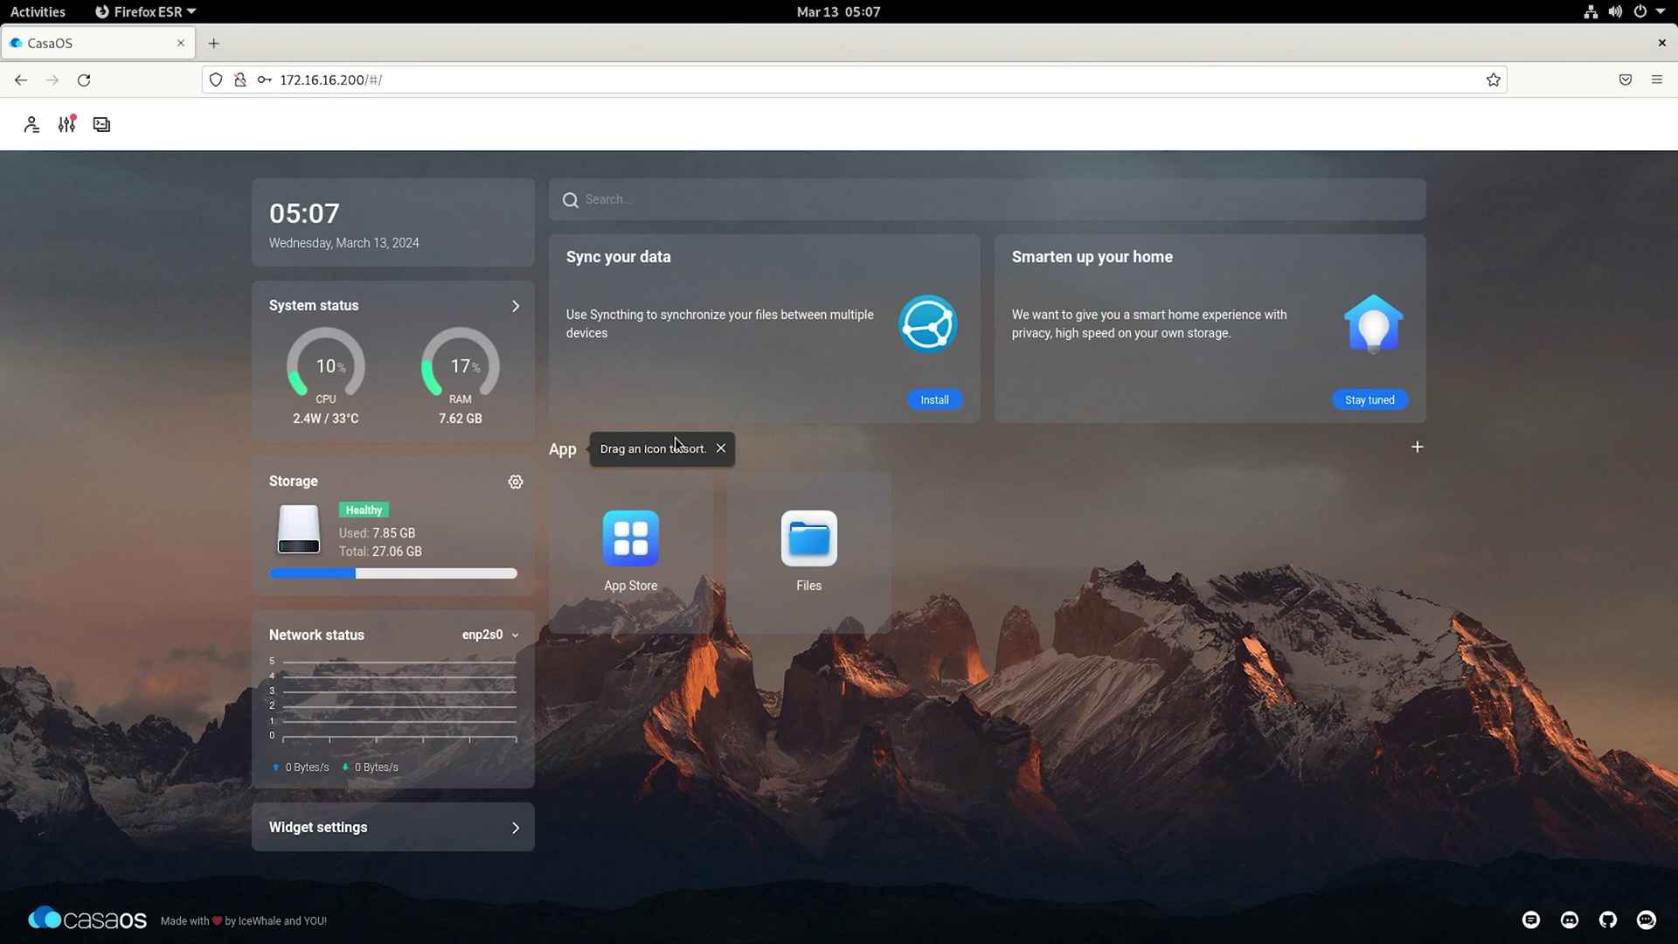
pyautogui.click(720, 448)
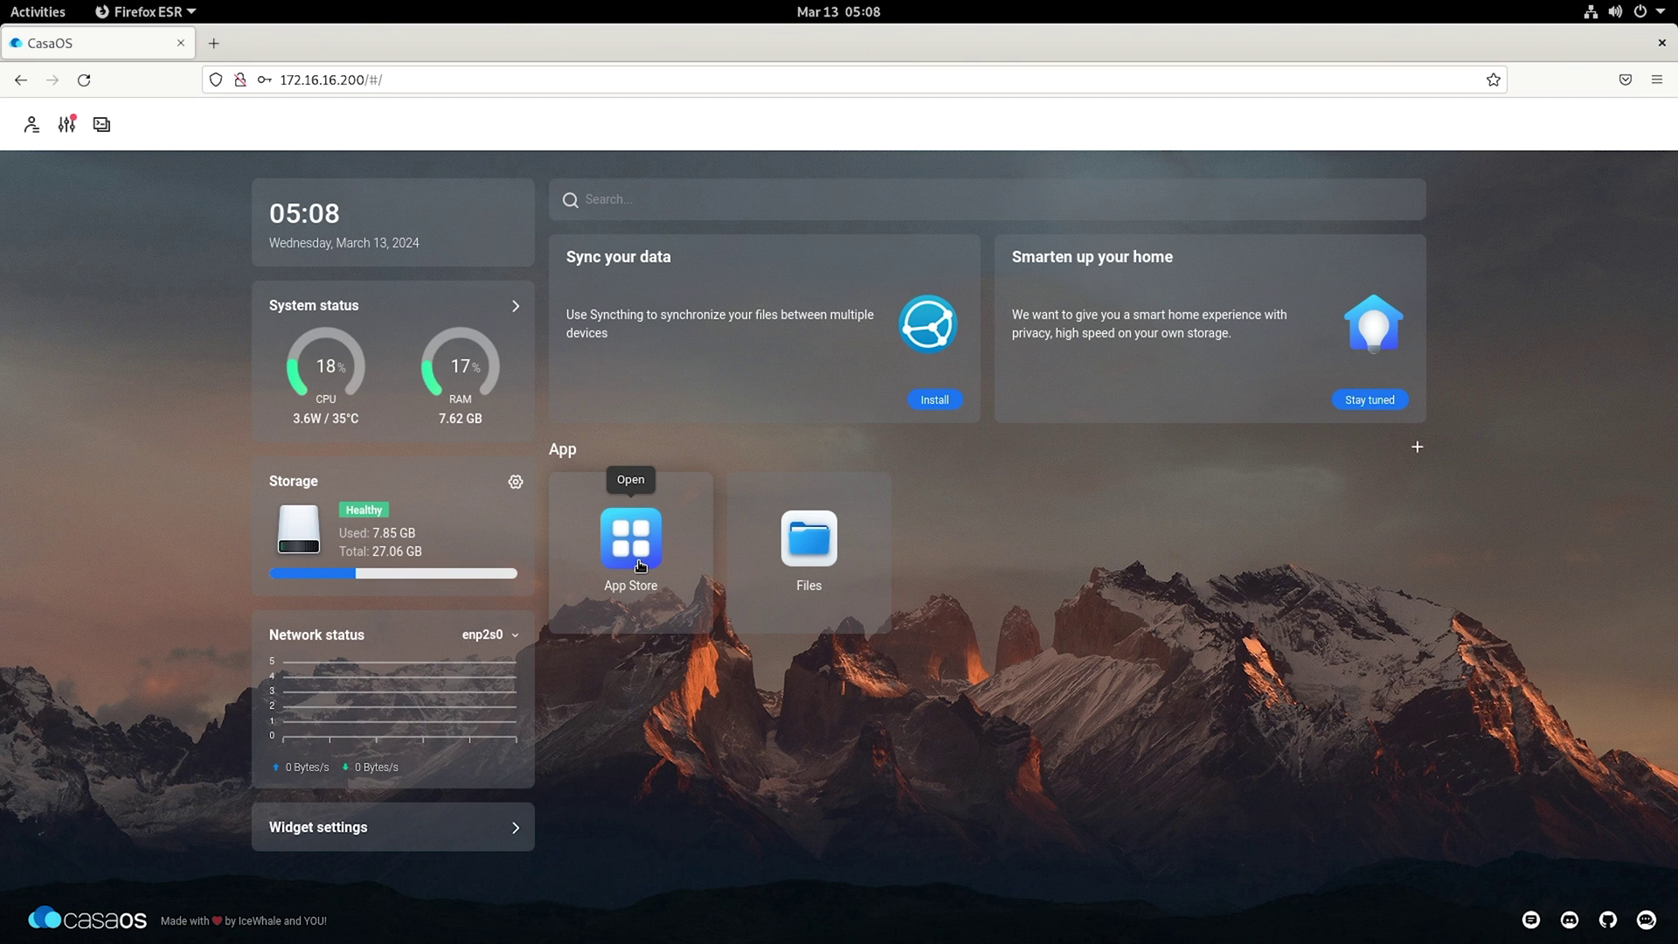
pyautogui.click(647, 582)
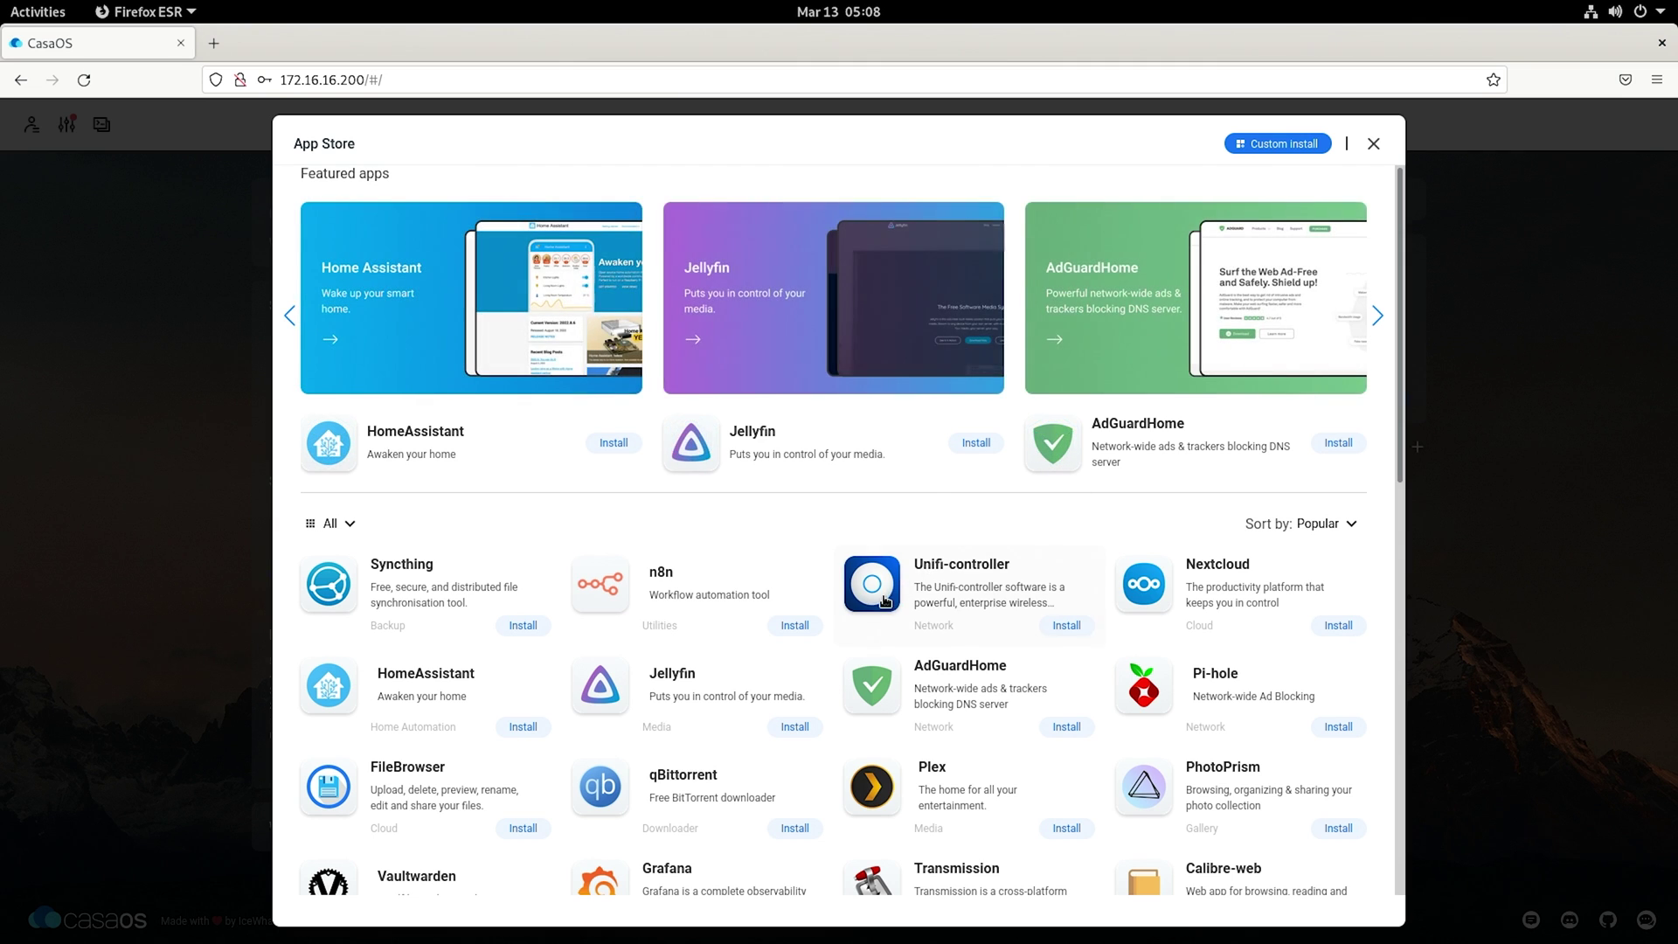
pyautogui.scroll(-2, 825, 600)
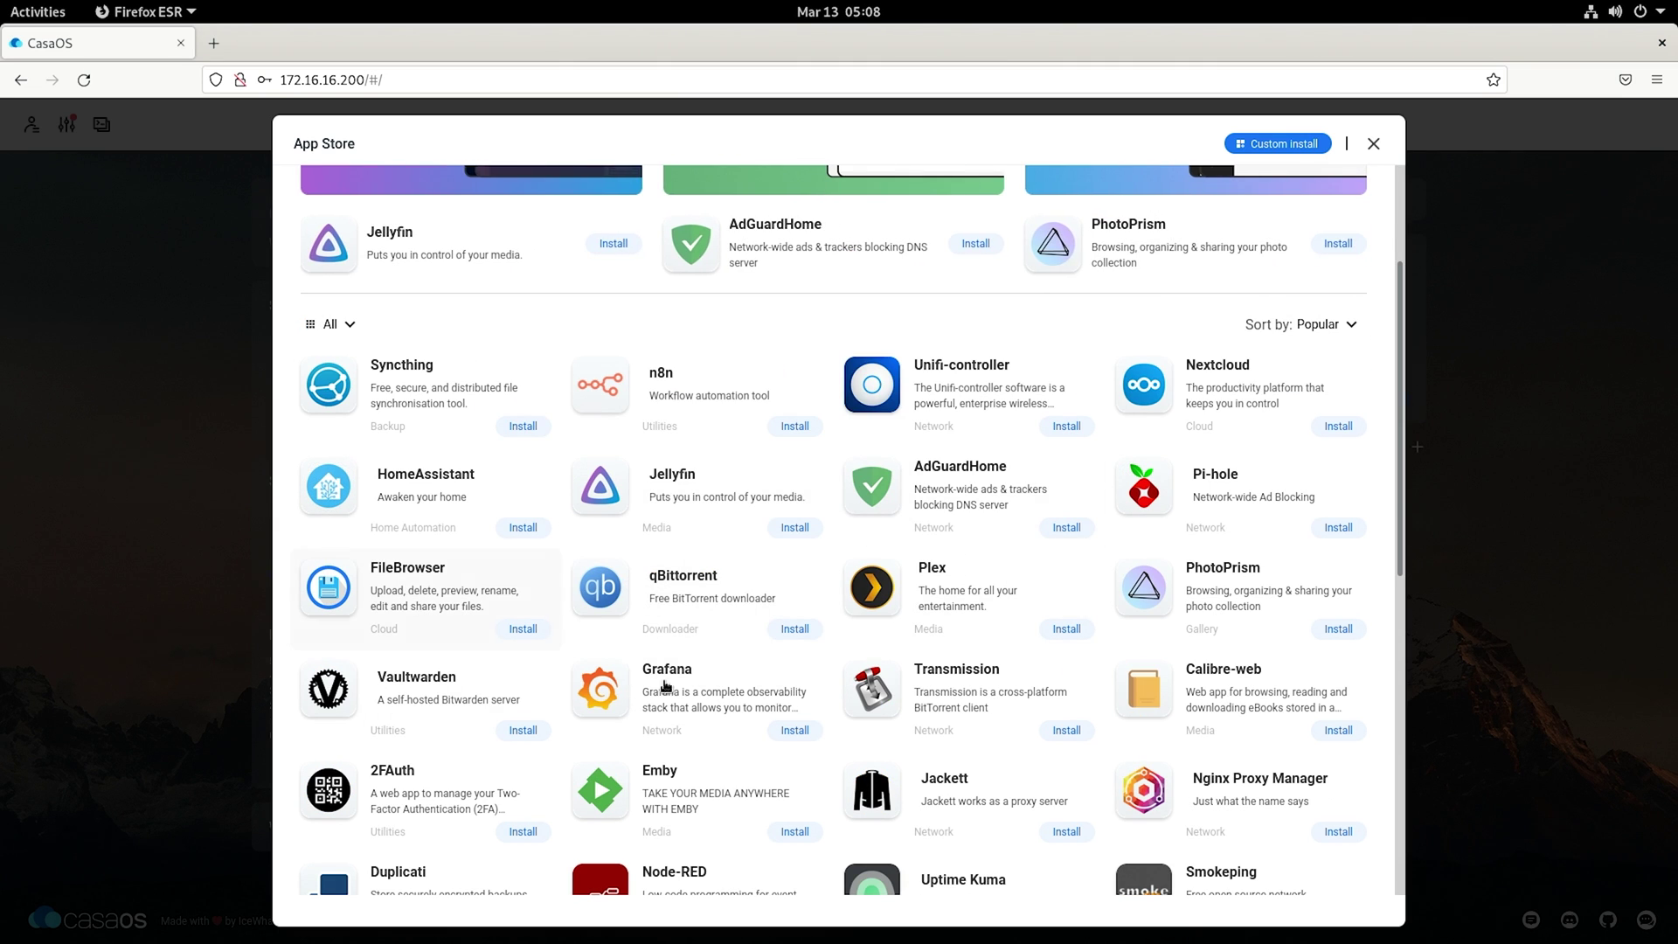
pyautogui.scroll(-7, 762, 565)
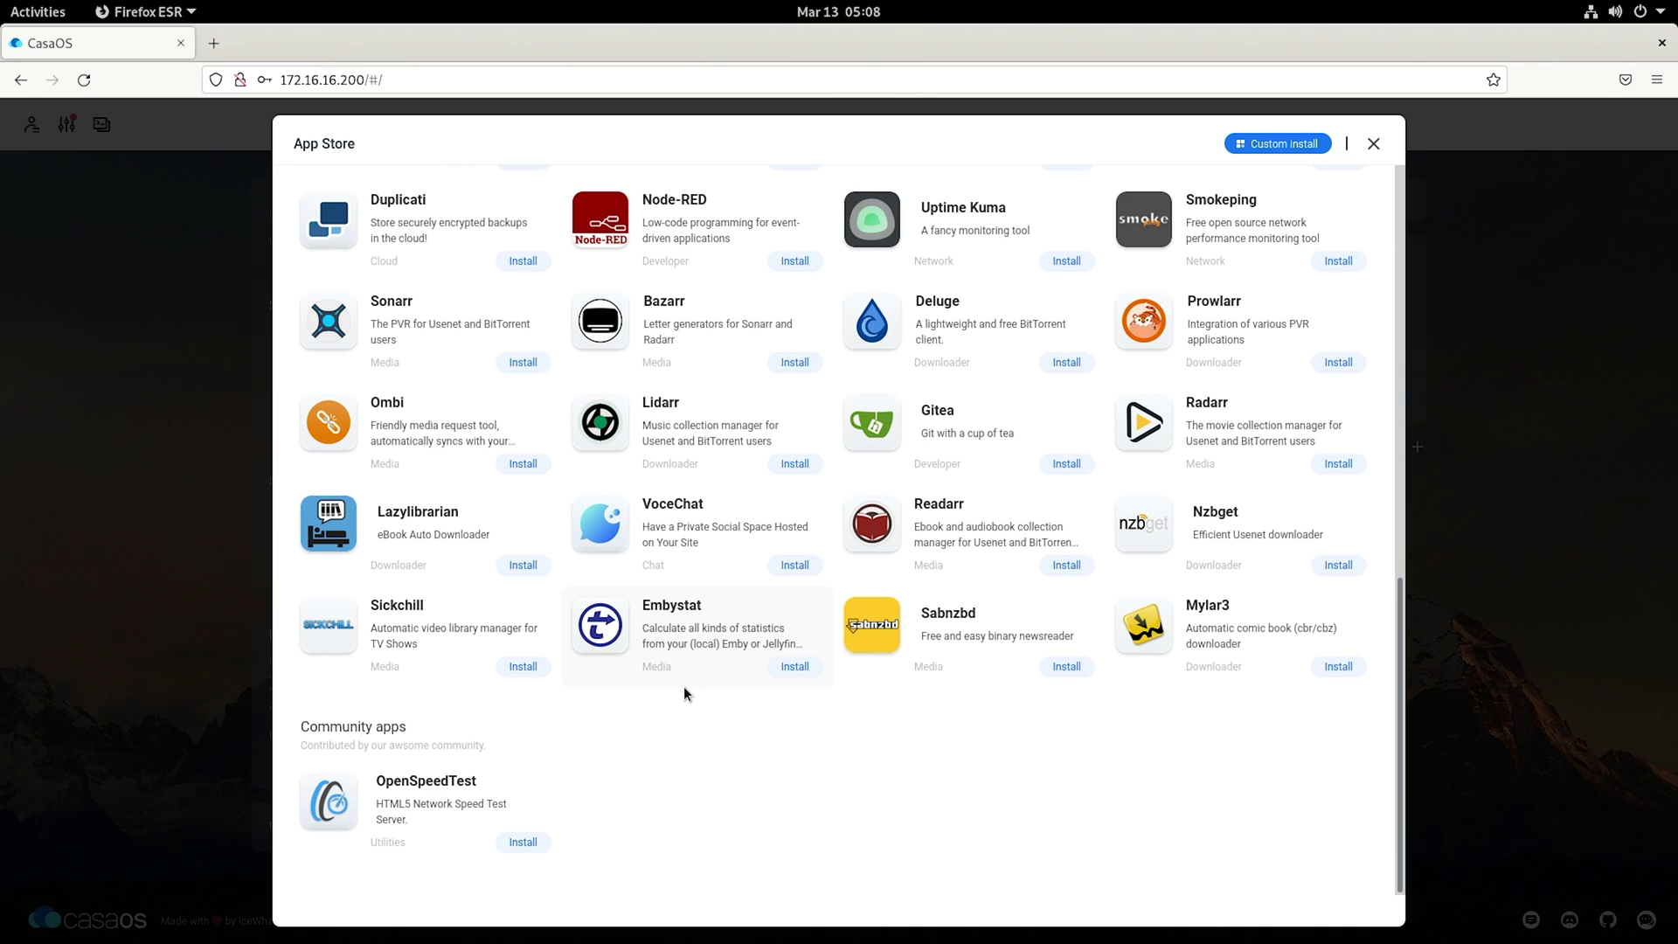
pyautogui.scroll(6, 686, 688)
pyautogui.scroll(1, 685, 693)
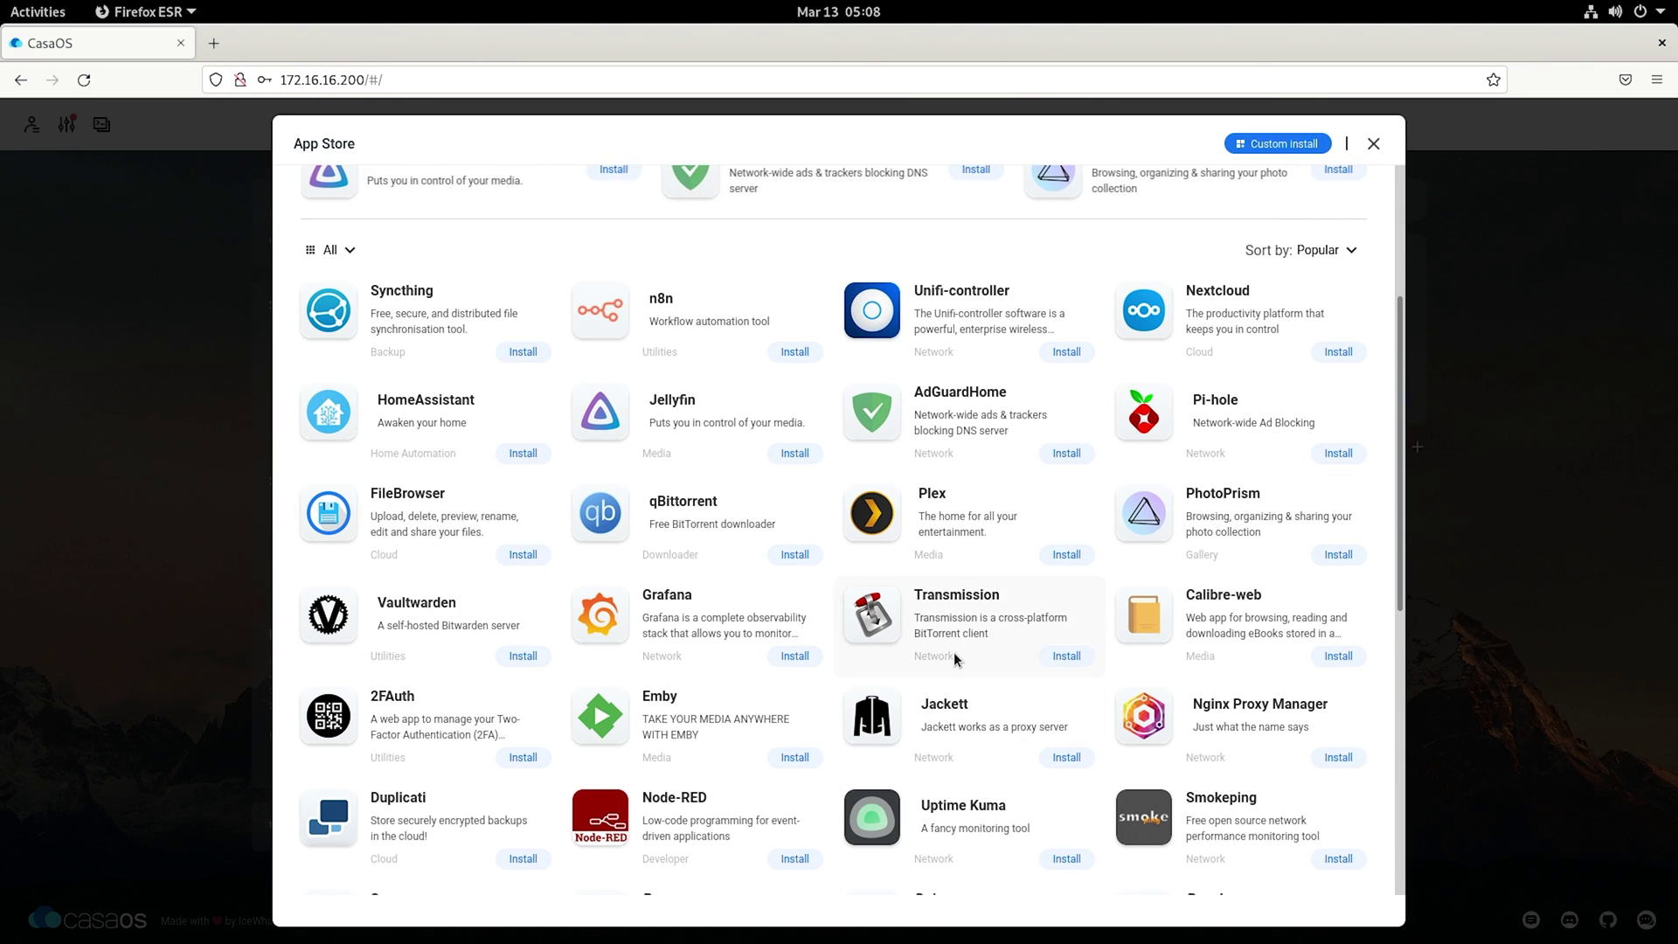
pyautogui.scroll(3, 869, 669)
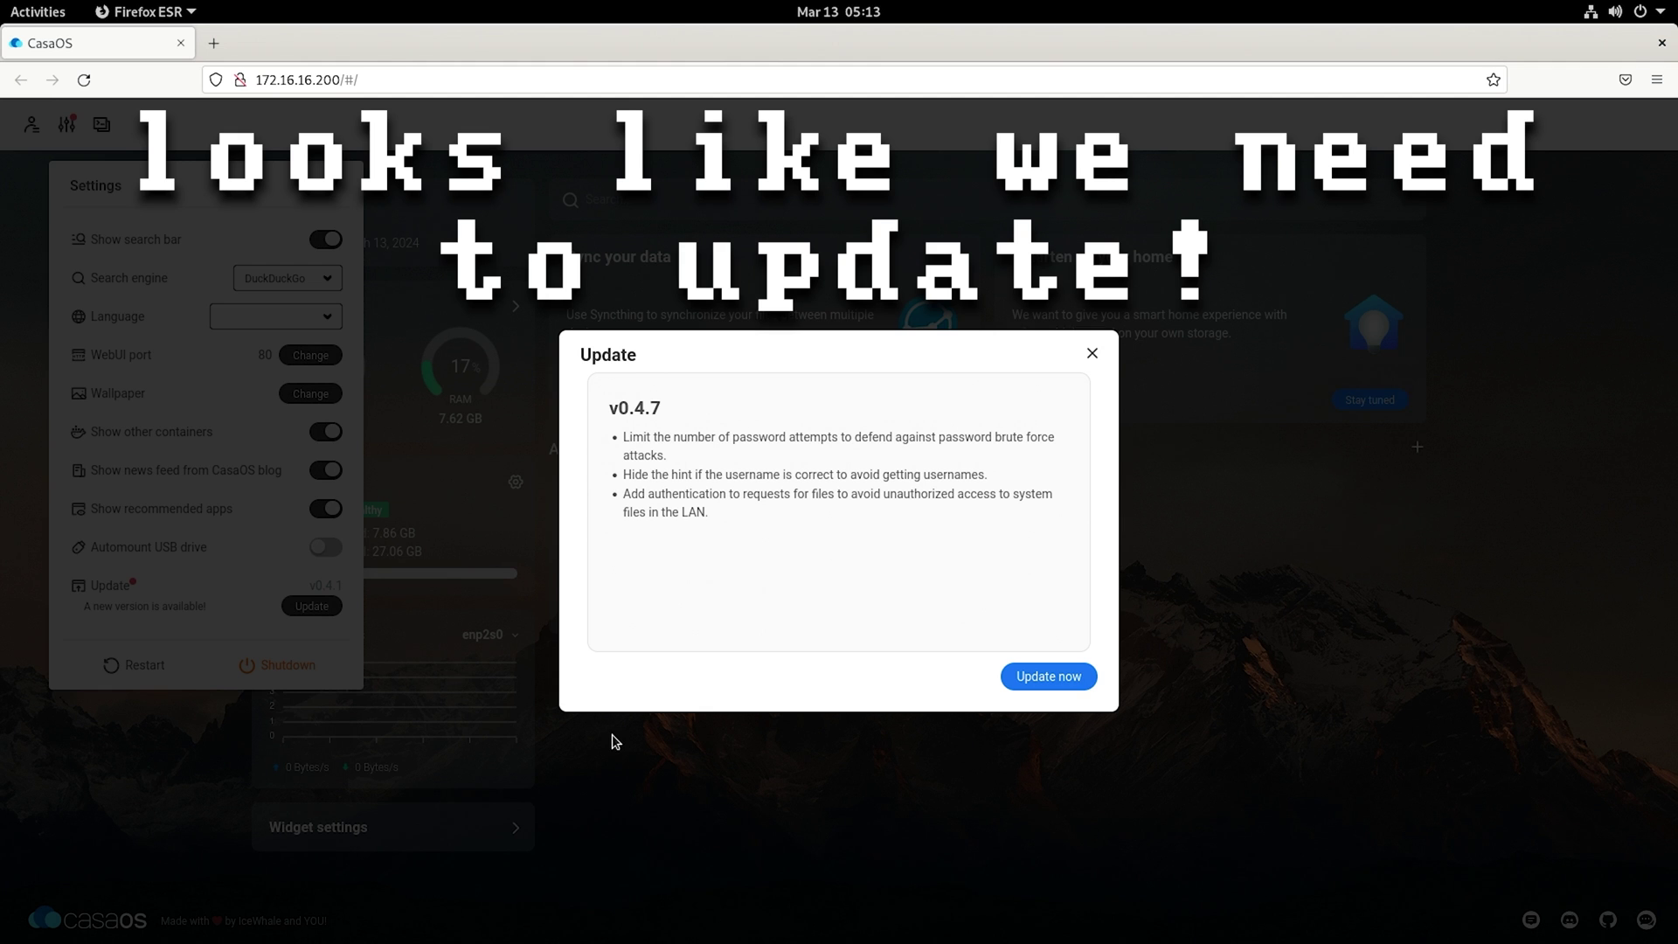
# Step: Update CasaOS and confirm in Settings that it now runs v0.4.7
pyautogui.click(1080, 678)
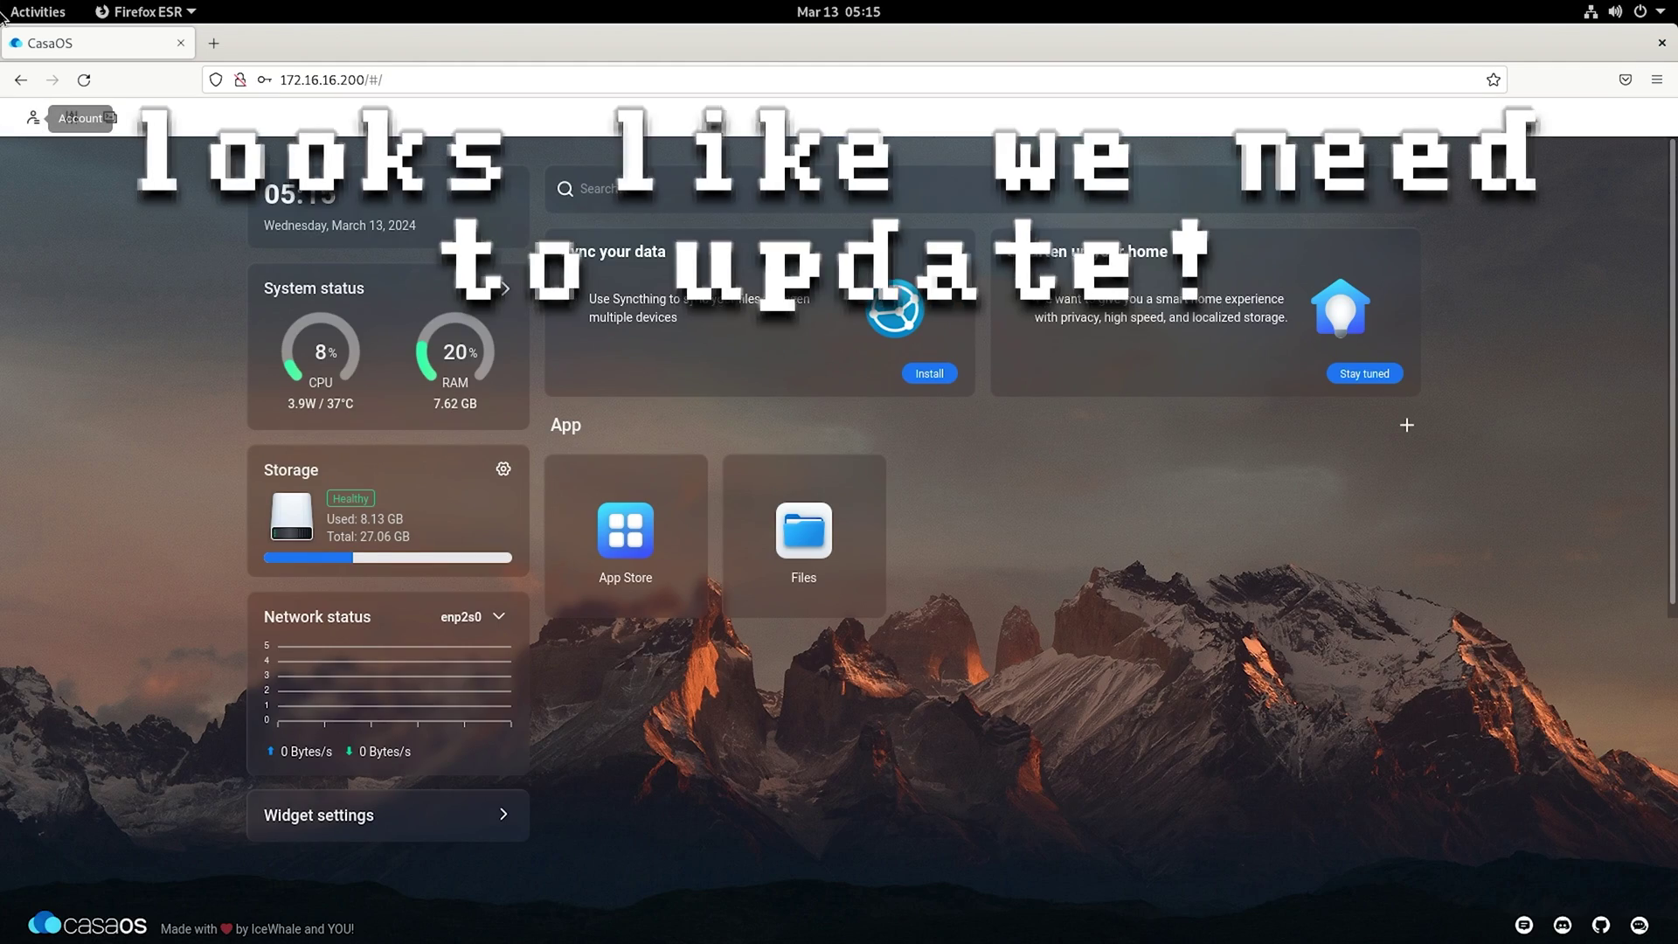
pyautogui.press('super')
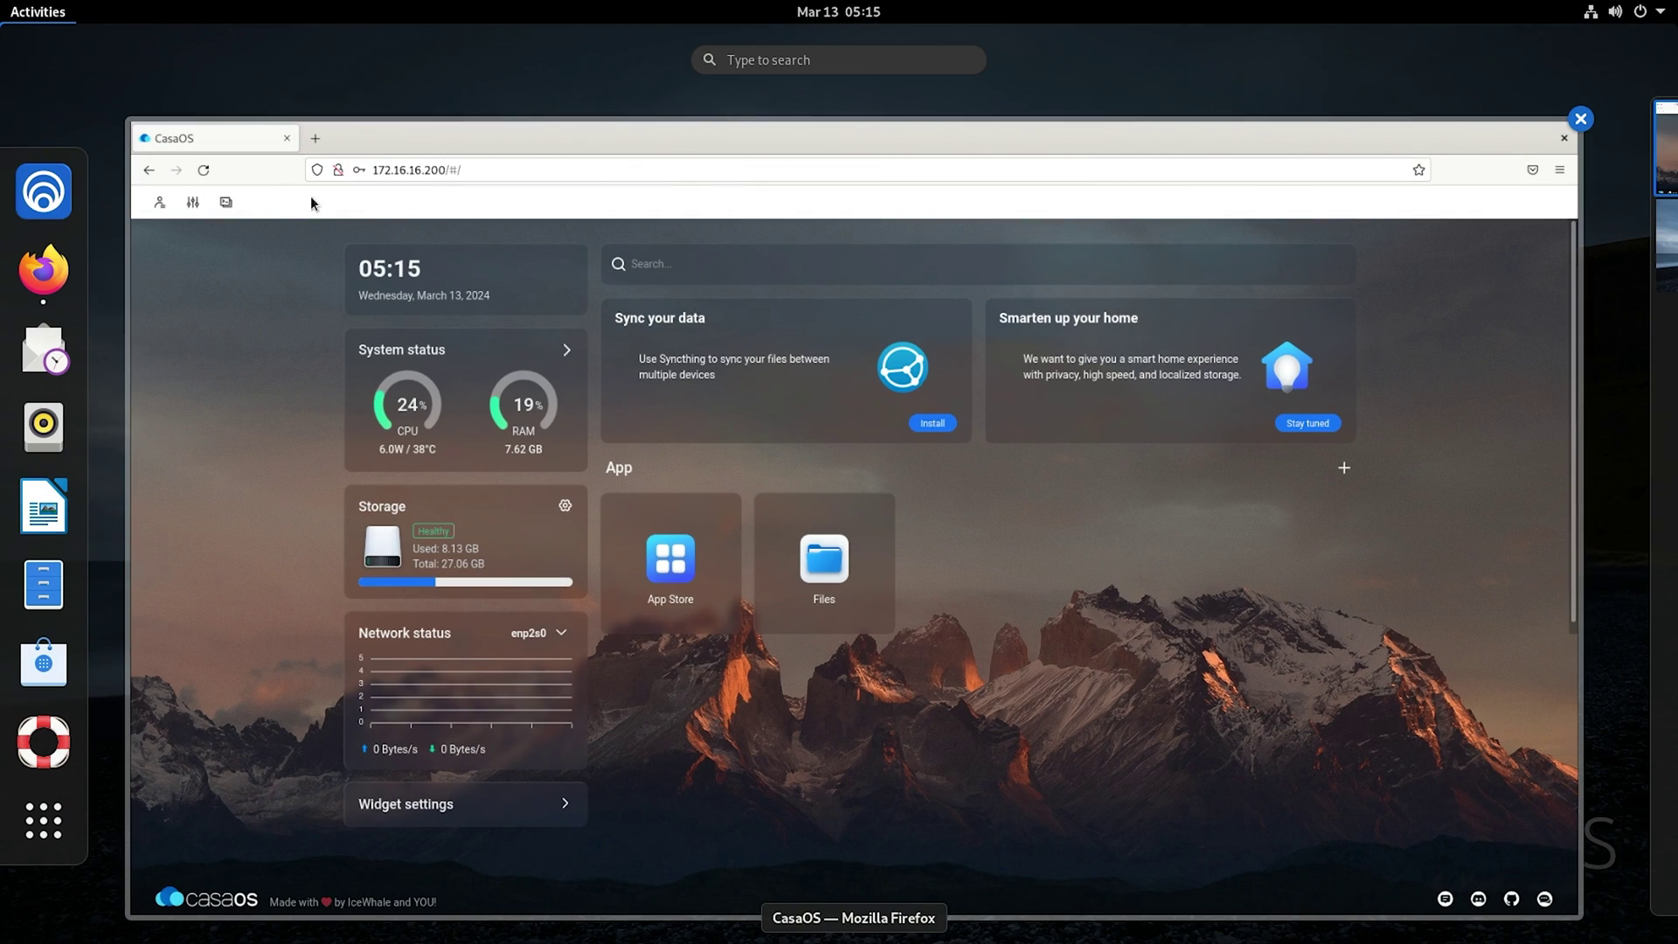
pyautogui.click(236, 310)
pyautogui.click(73, 117)
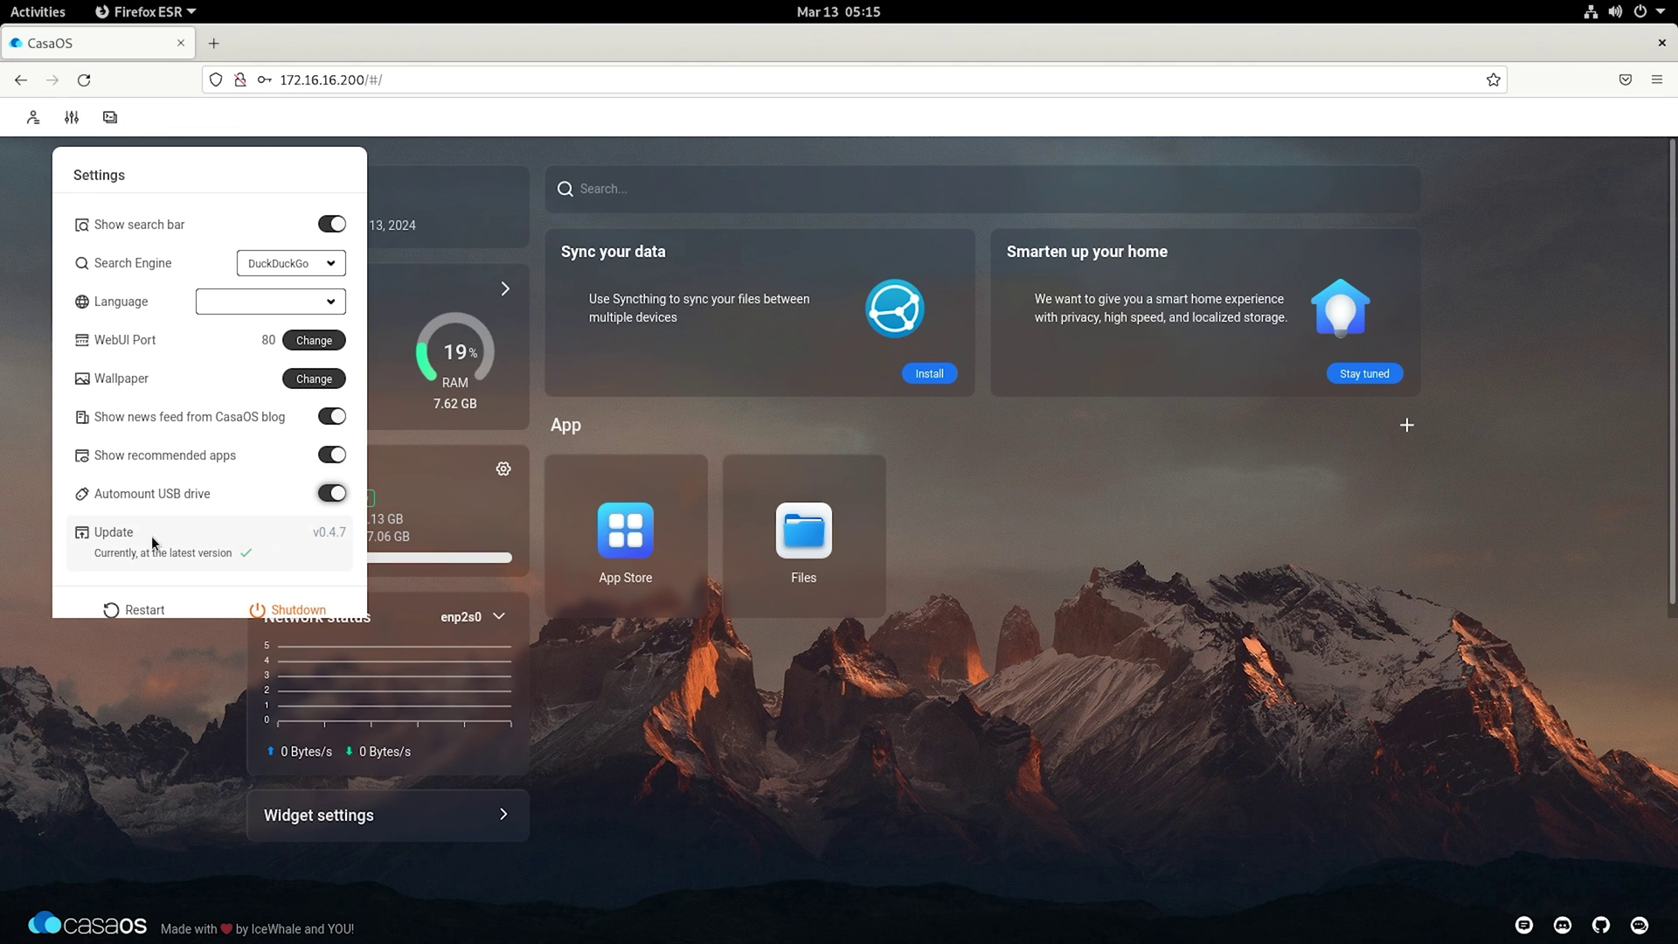
pyautogui.click(456, 590)
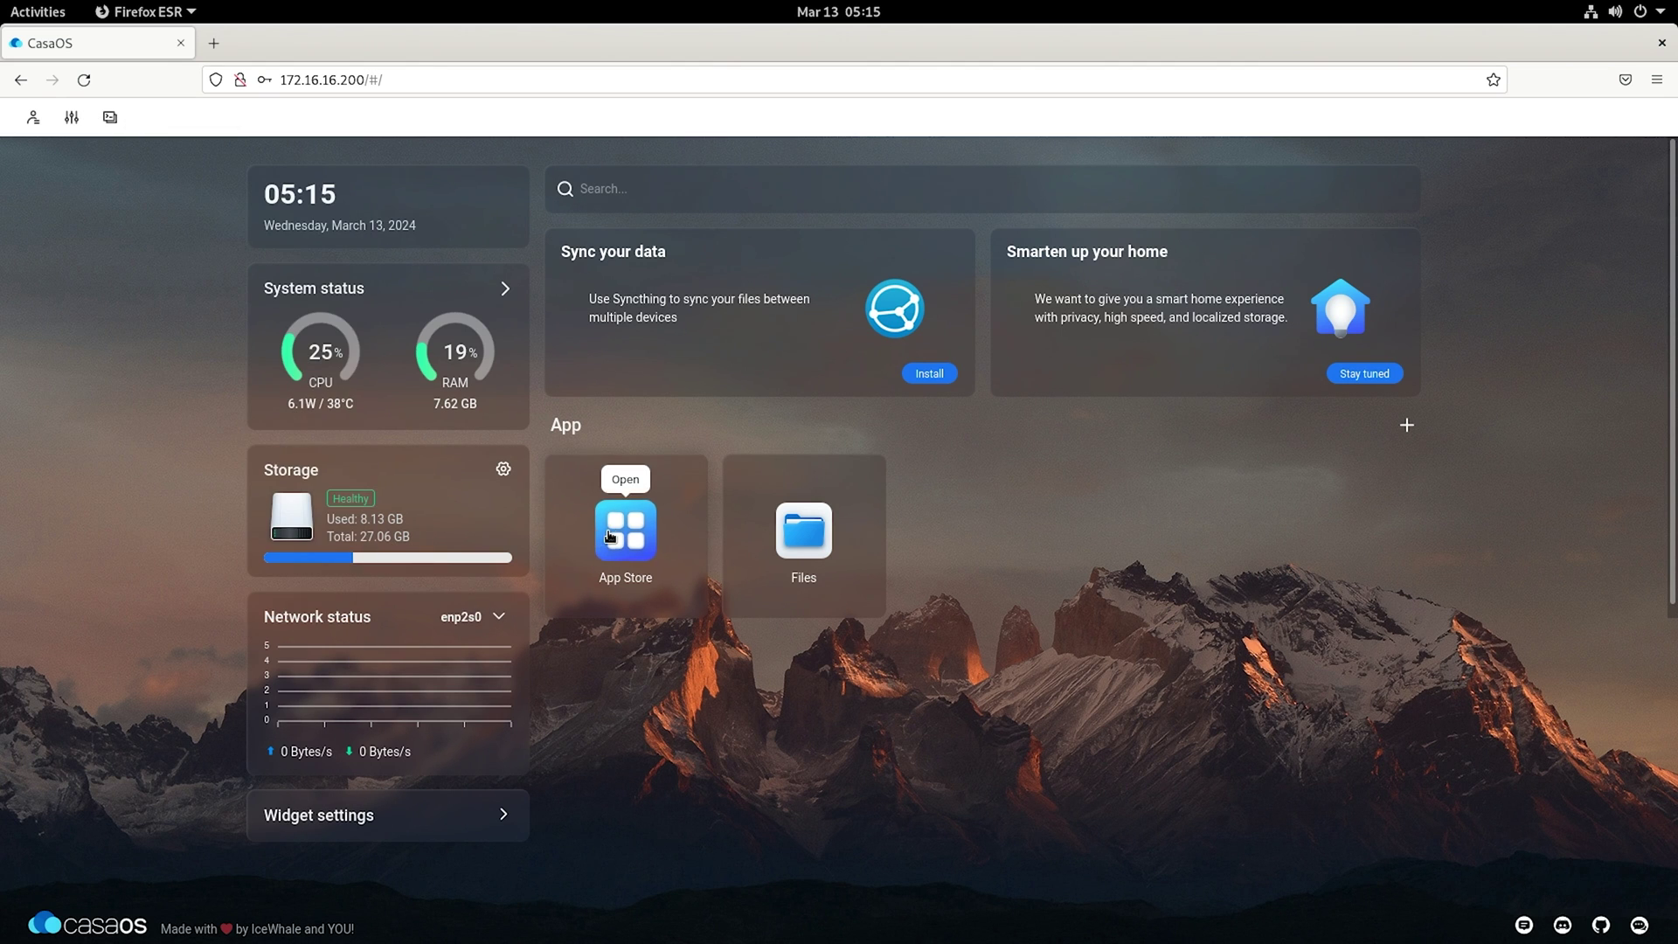
# Step: Bring up the Awesome Store list of third-party app stores from the App Store
pyautogui.click(626, 523)
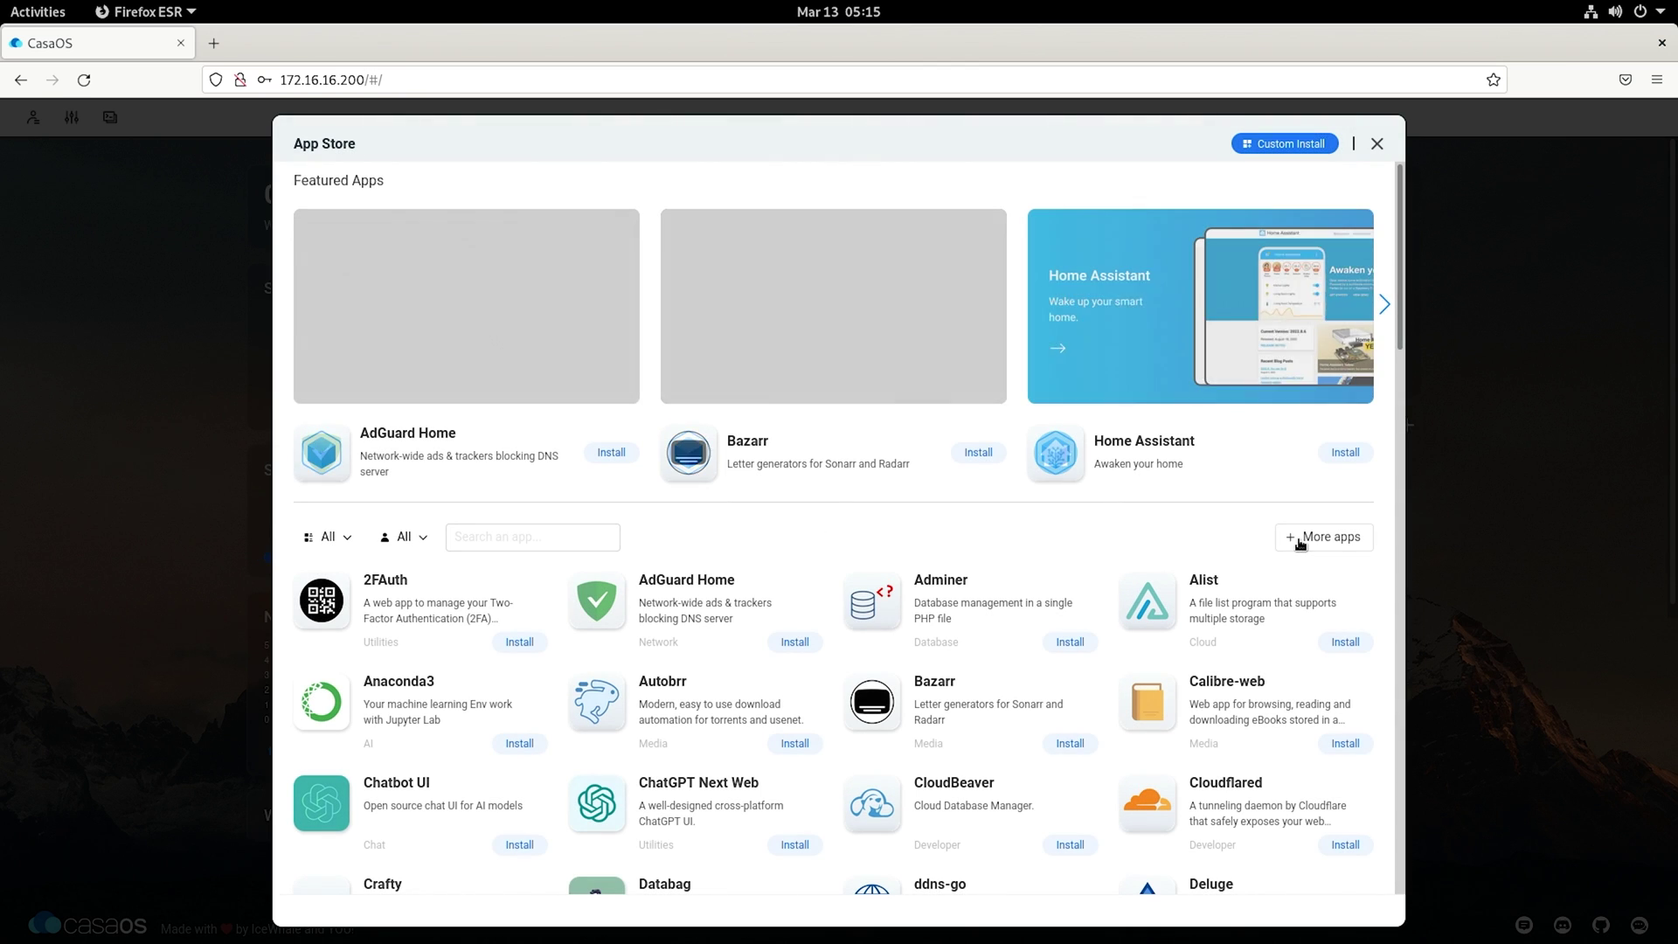
pyautogui.click(1301, 541)
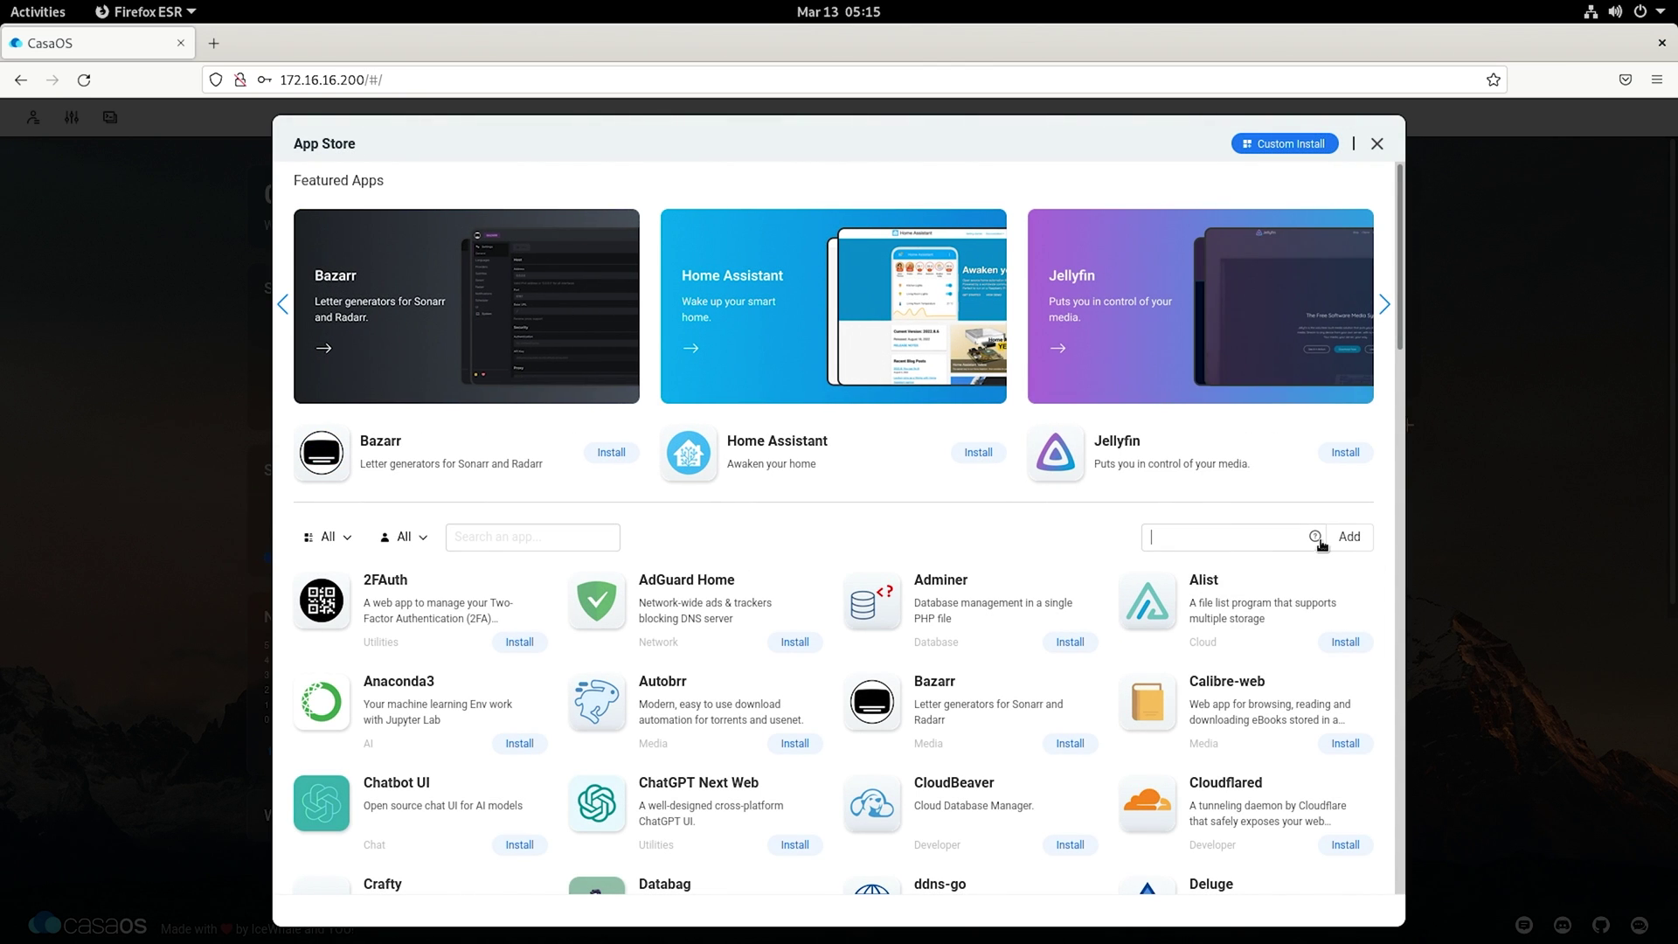
pyautogui.click(1317, 537)
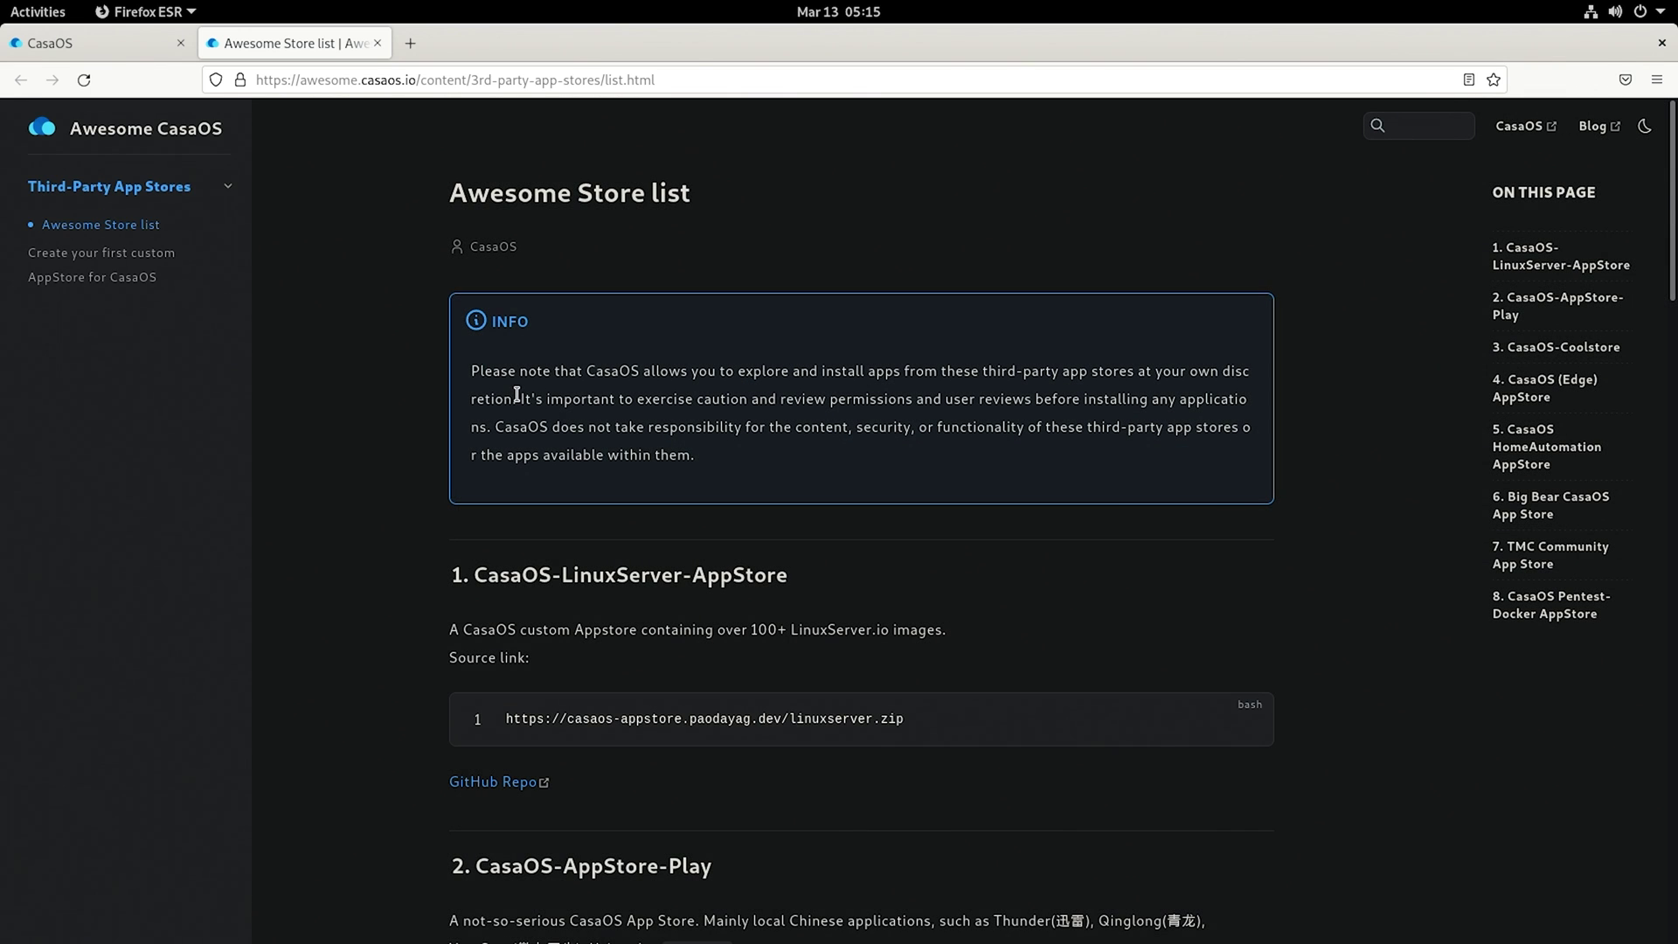
# Step: Copy the LinuxServer store link and paste it into the CasaOS source field
pyautogui.scroll(-2, 878, 552)
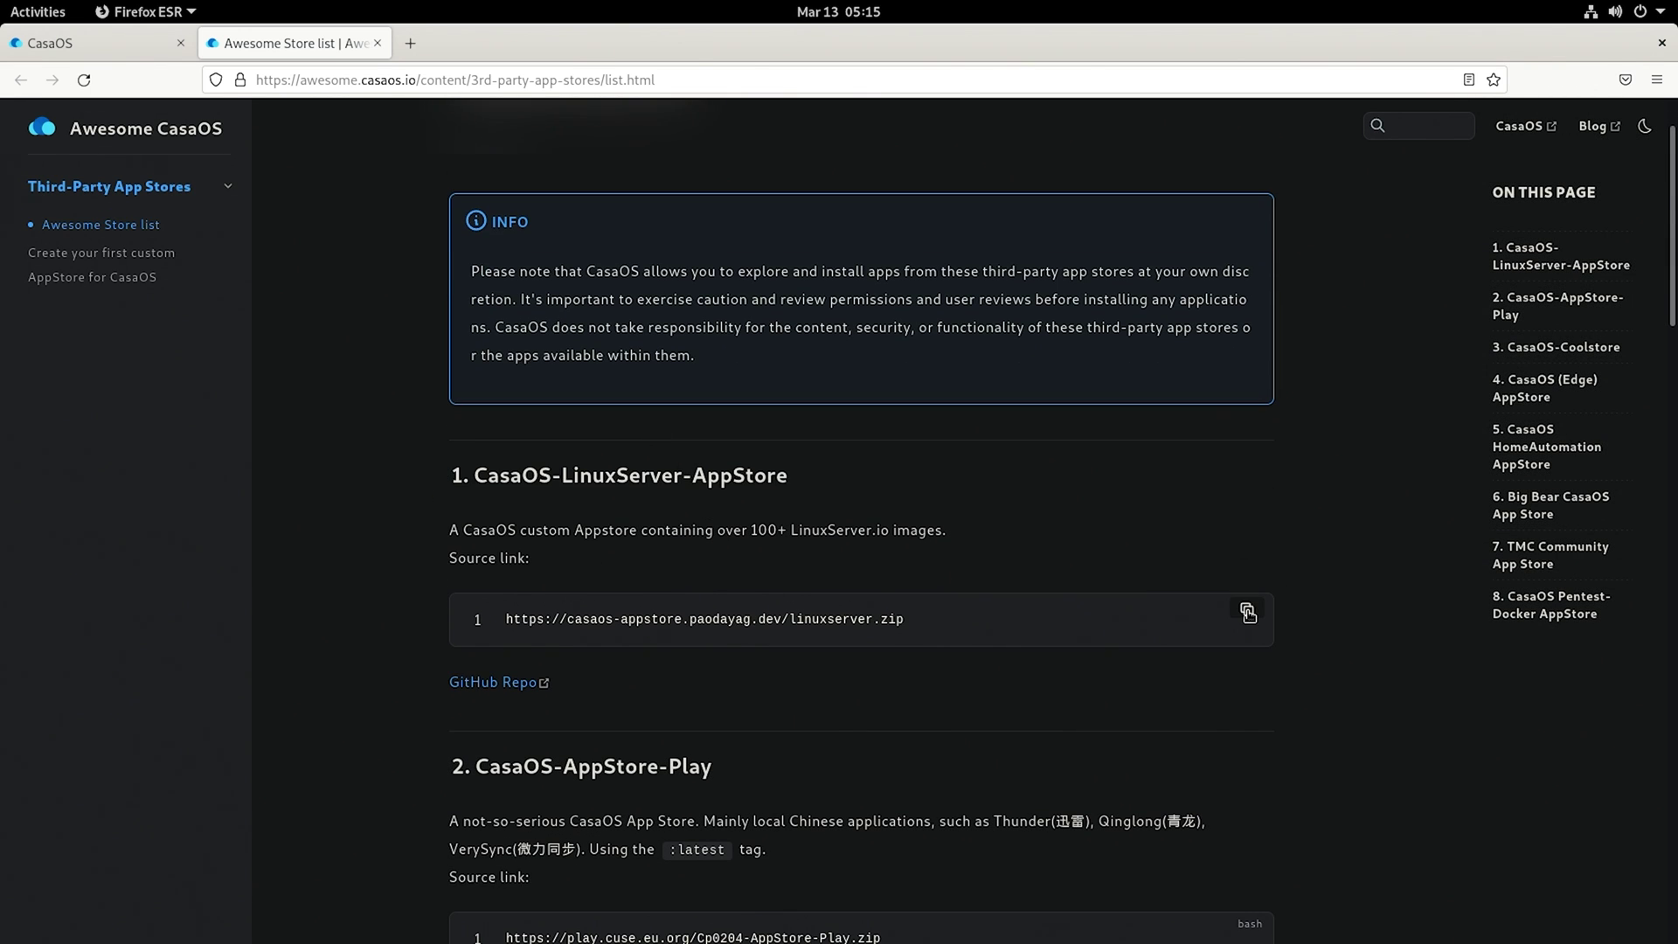
pyautogui.click(1247, 611)
pyautogui.click(87, 45)
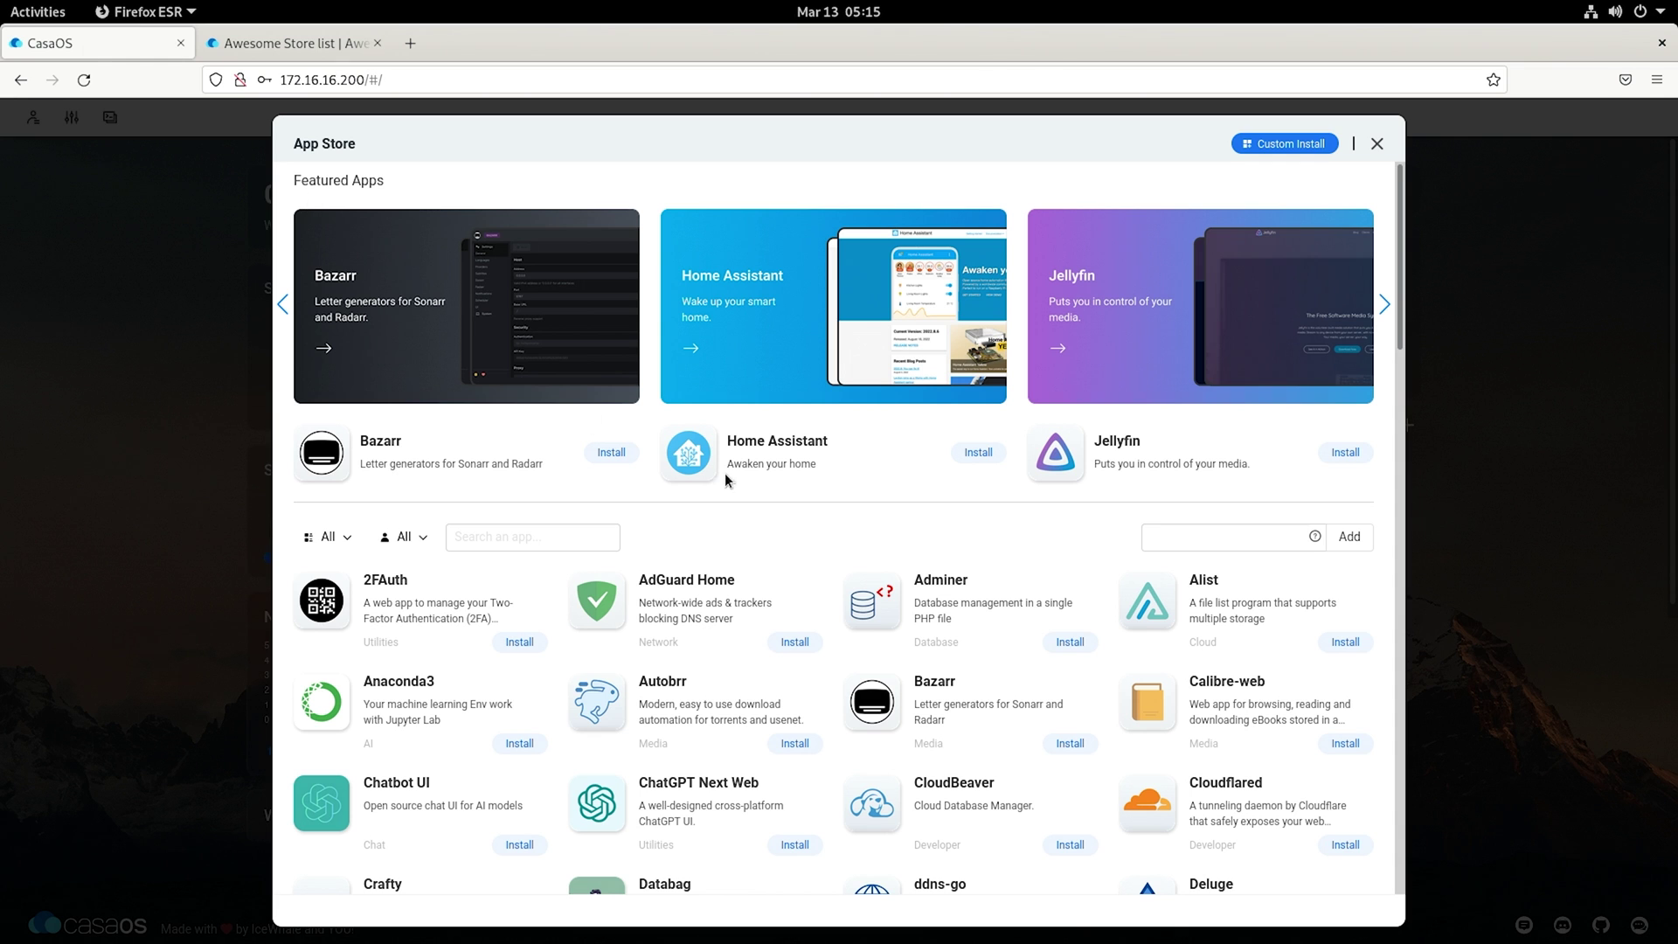
pyautogui.hotkey('ctrl', 'v')
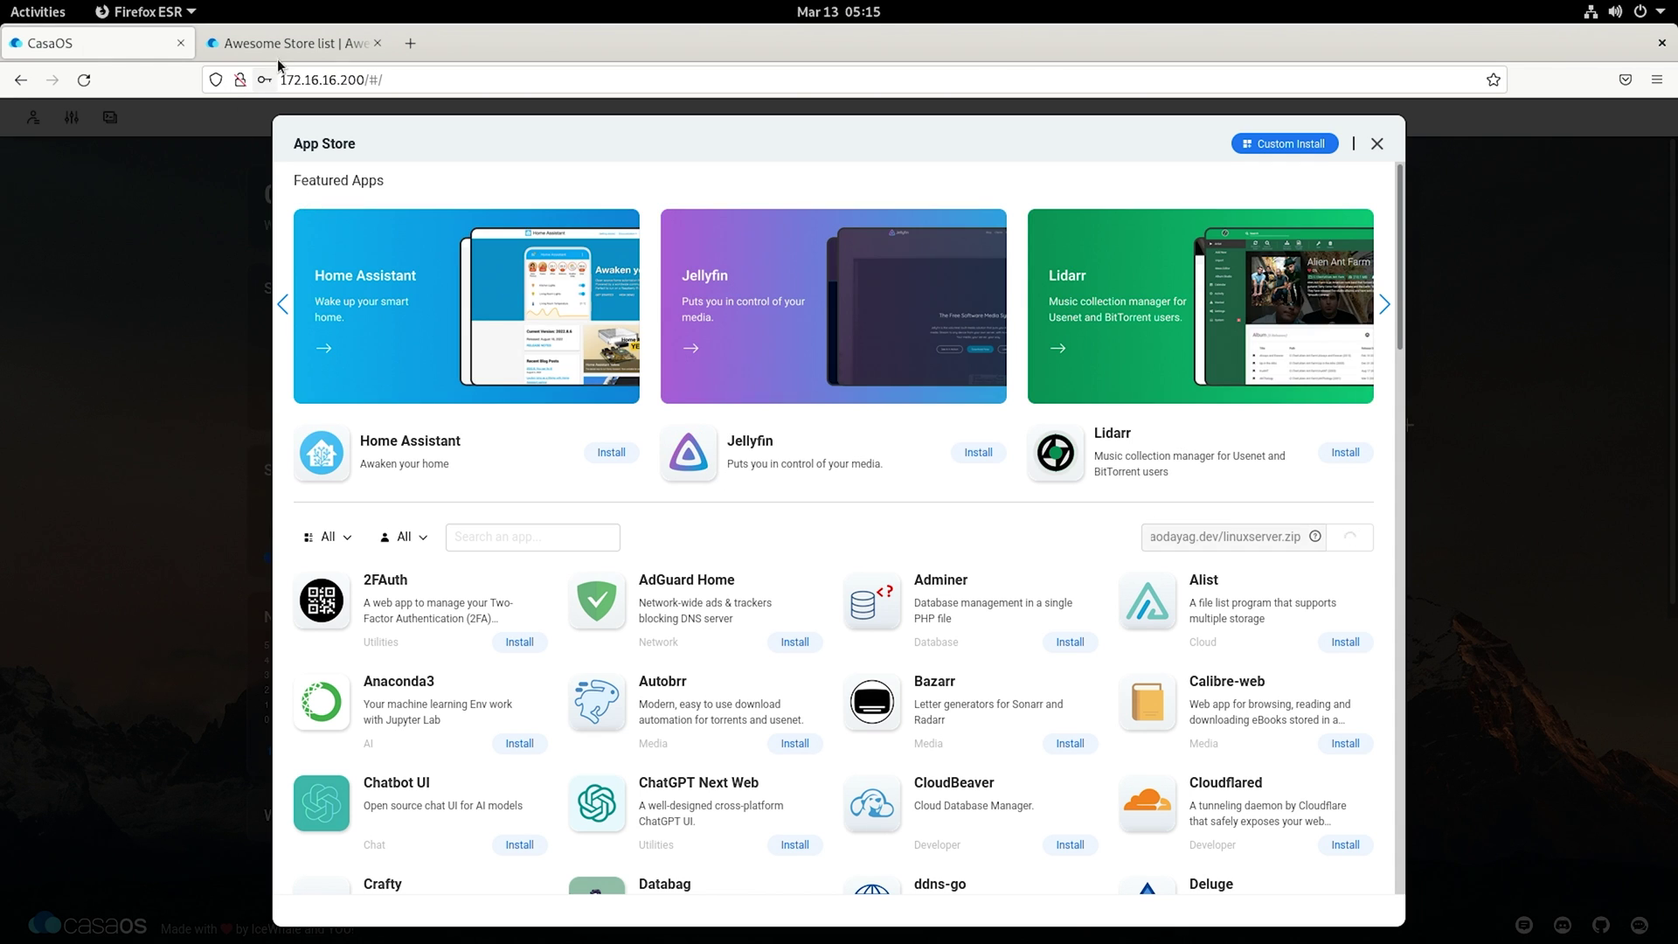
# Step: Add the Coolstore source link to the CasaOS App Store
pyautogui.click(288, 54)
pyautogui.scroll(-20, 1022, 568)
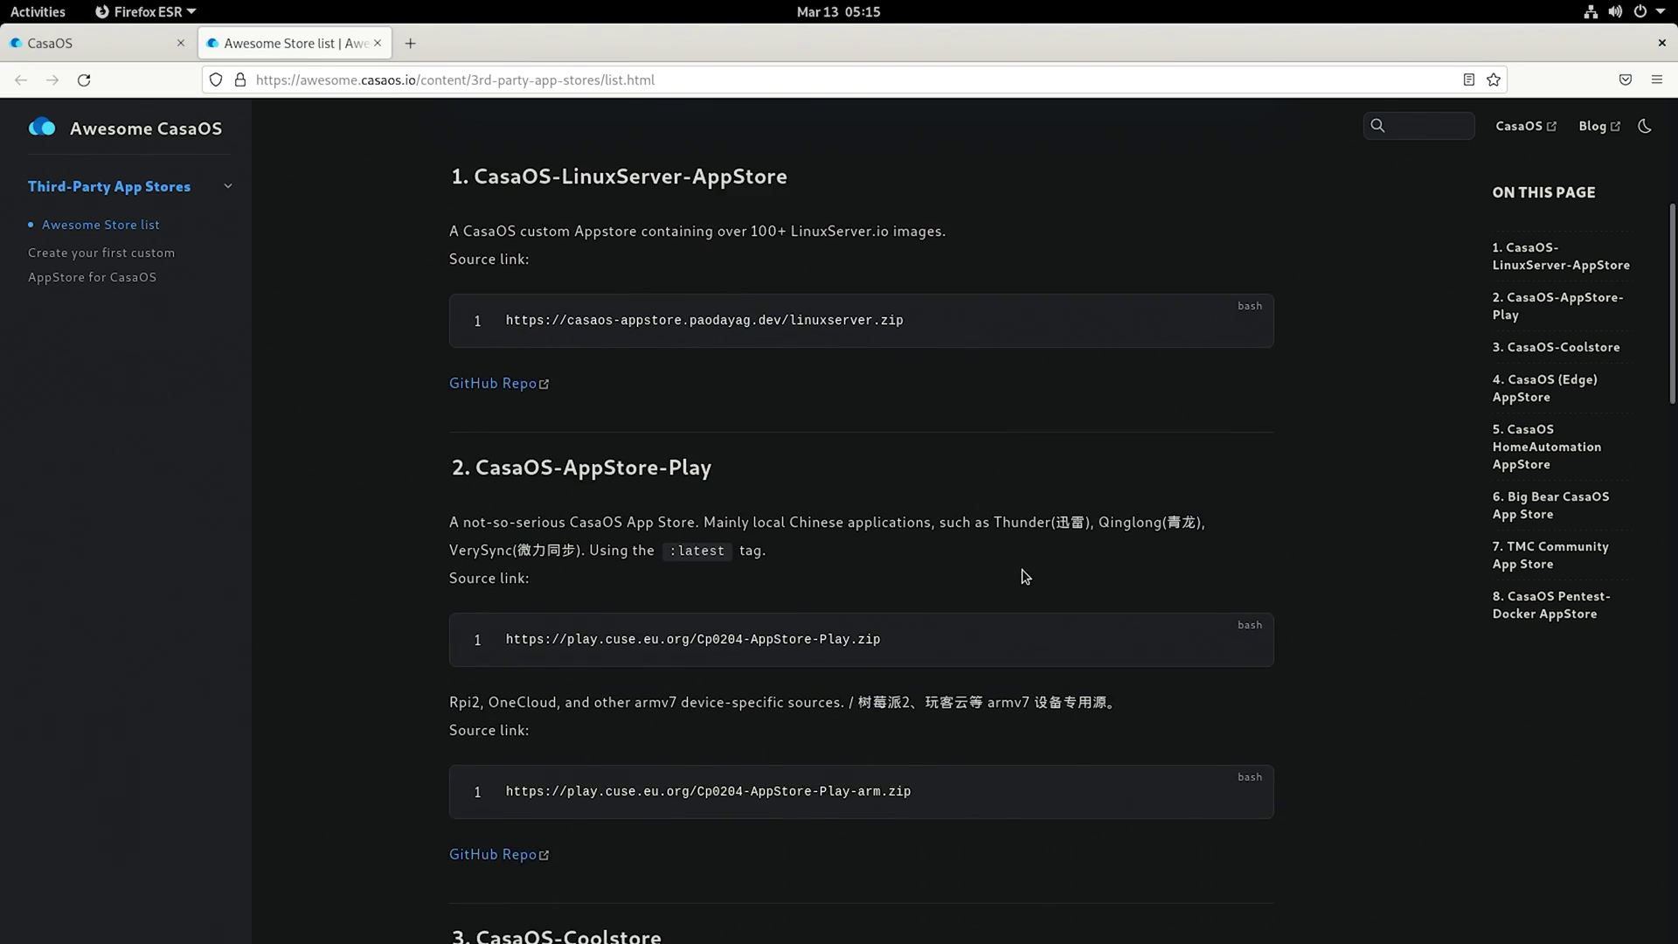
pyautogui.click(1250, 377)
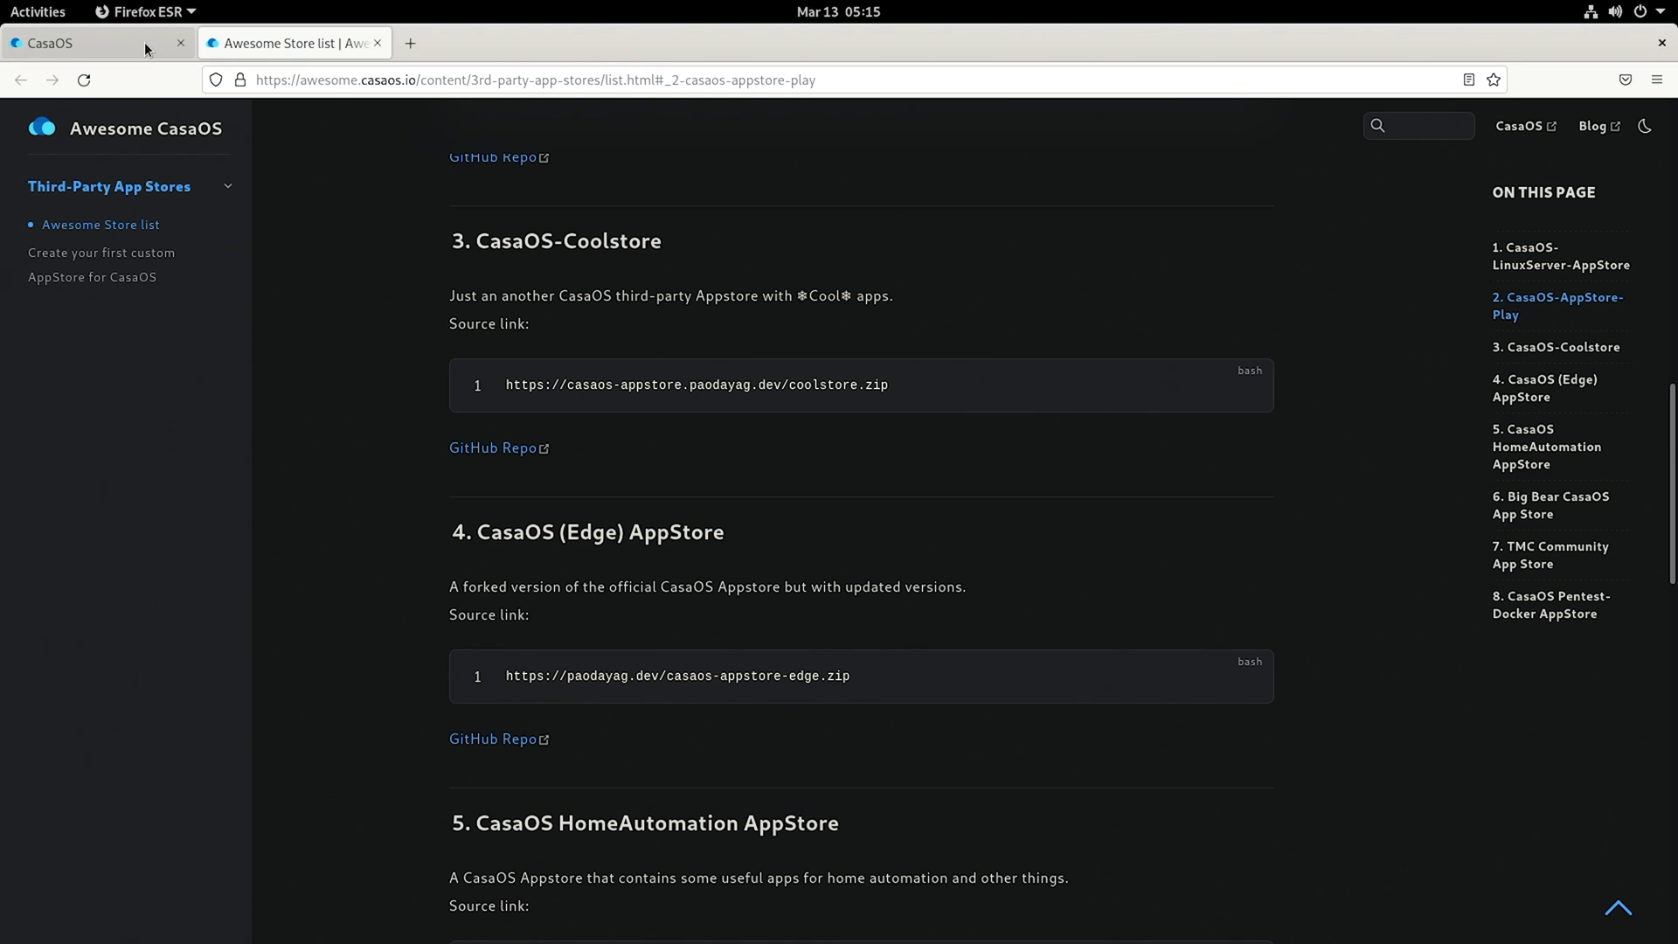
pyautogui.click(138, 41)
pyautogui.click(1318, 536)
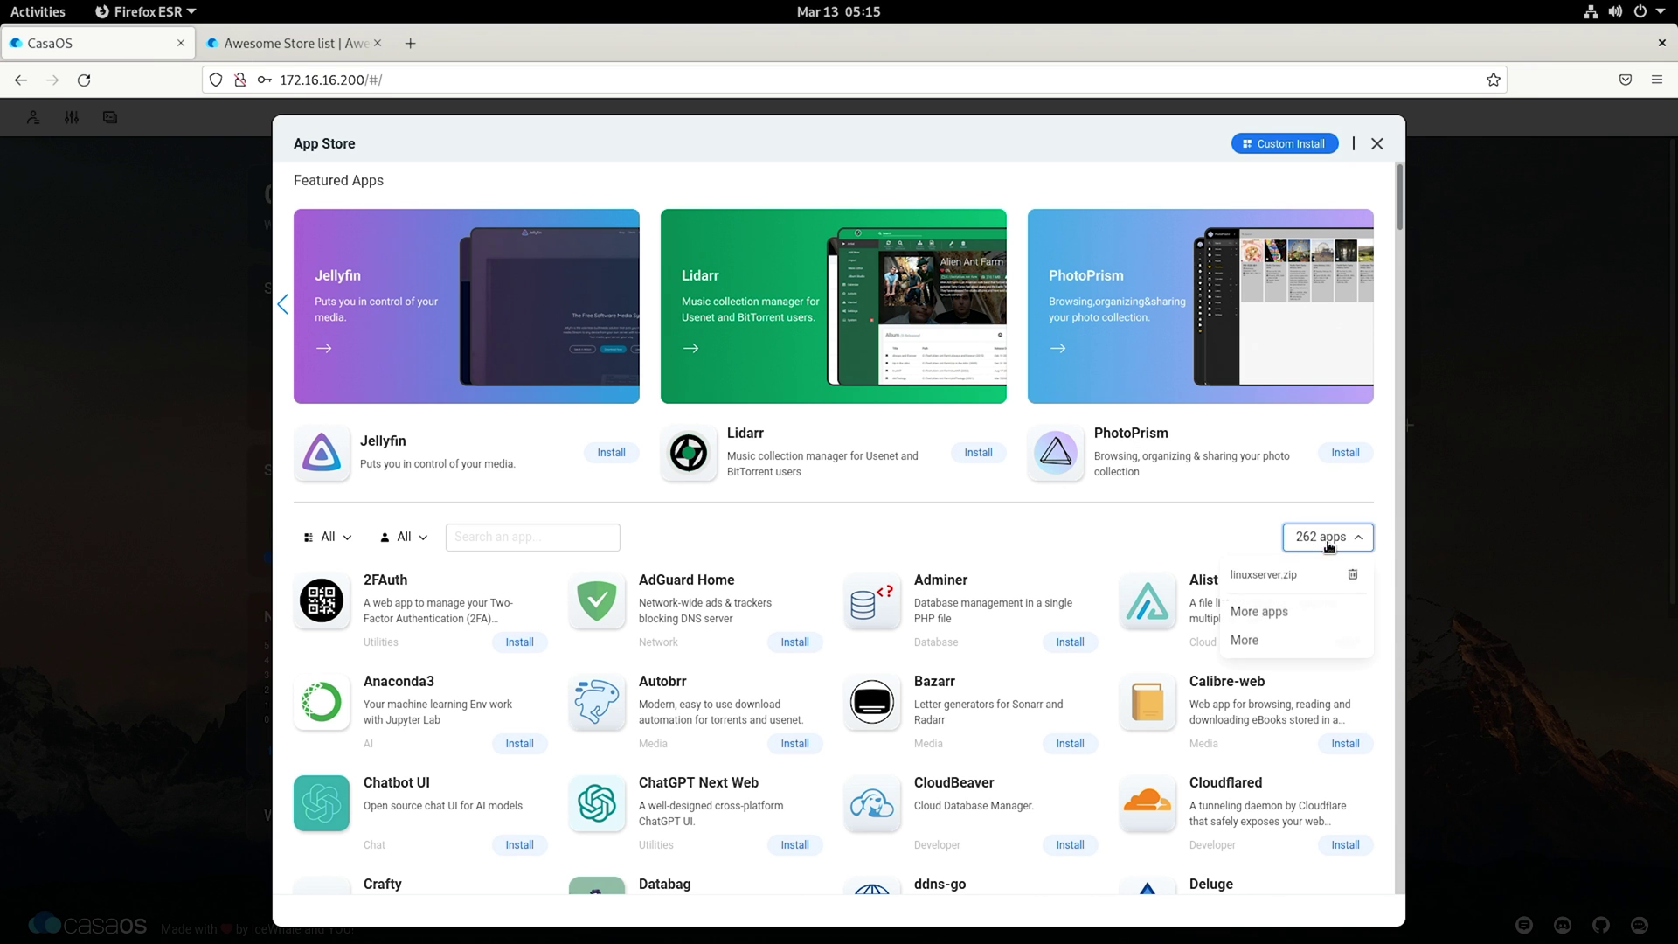
pyautogui.click(1278, 613)
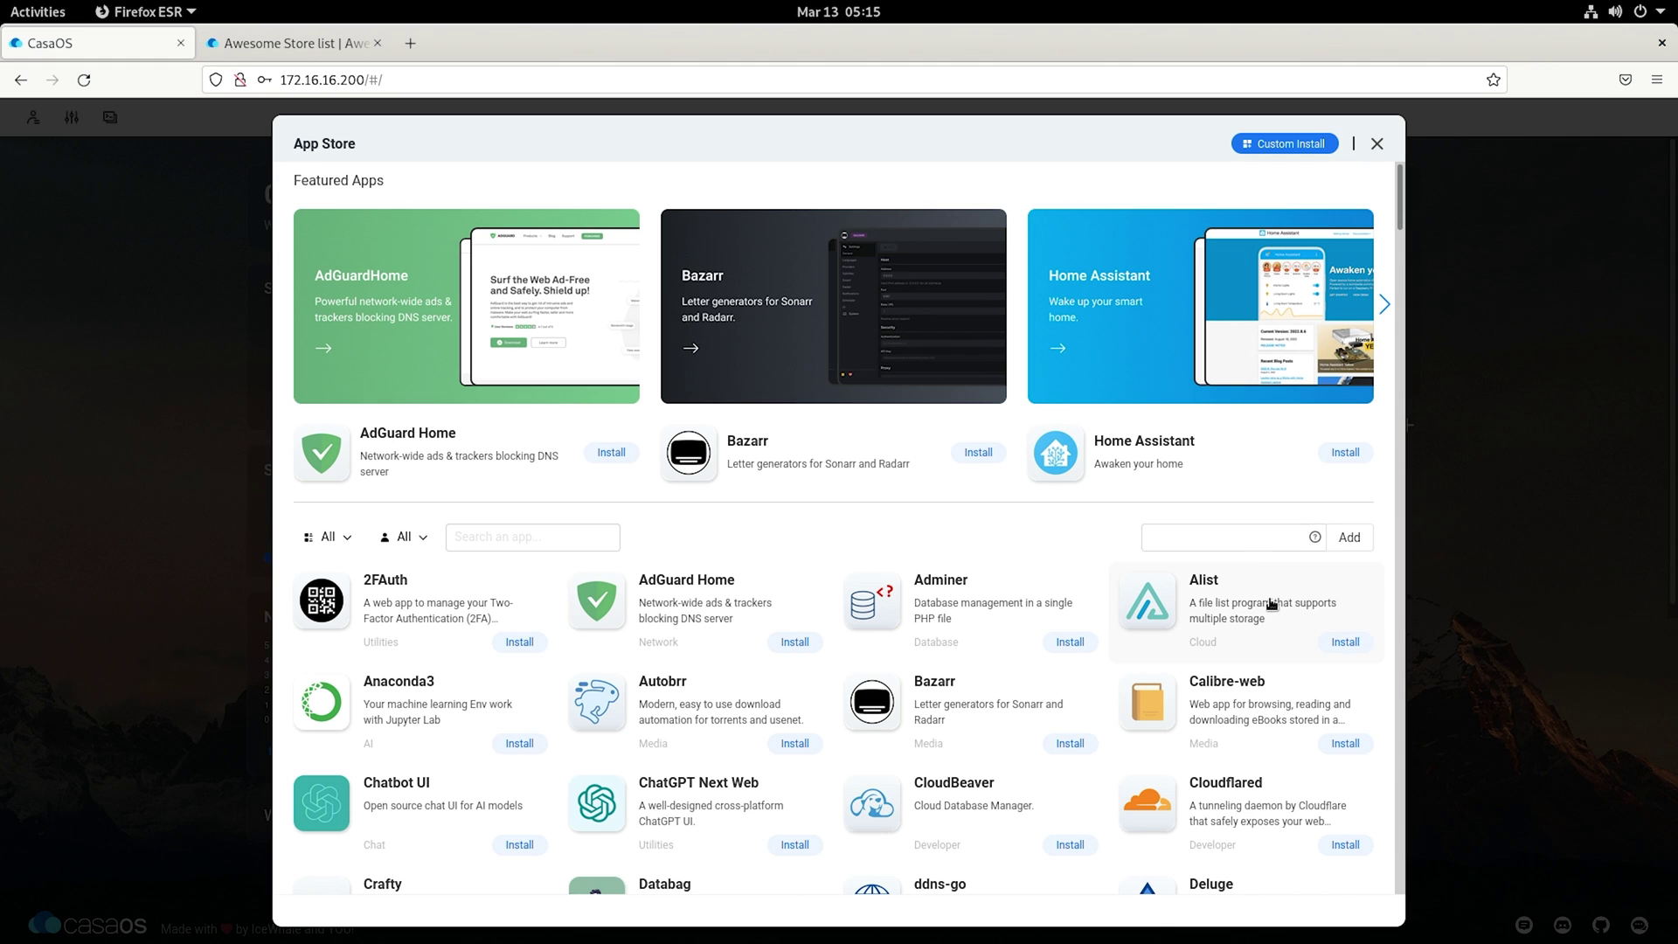
pyautogui.hotkey('ctrl', 'v')
pyautogui.click(1344, 540)
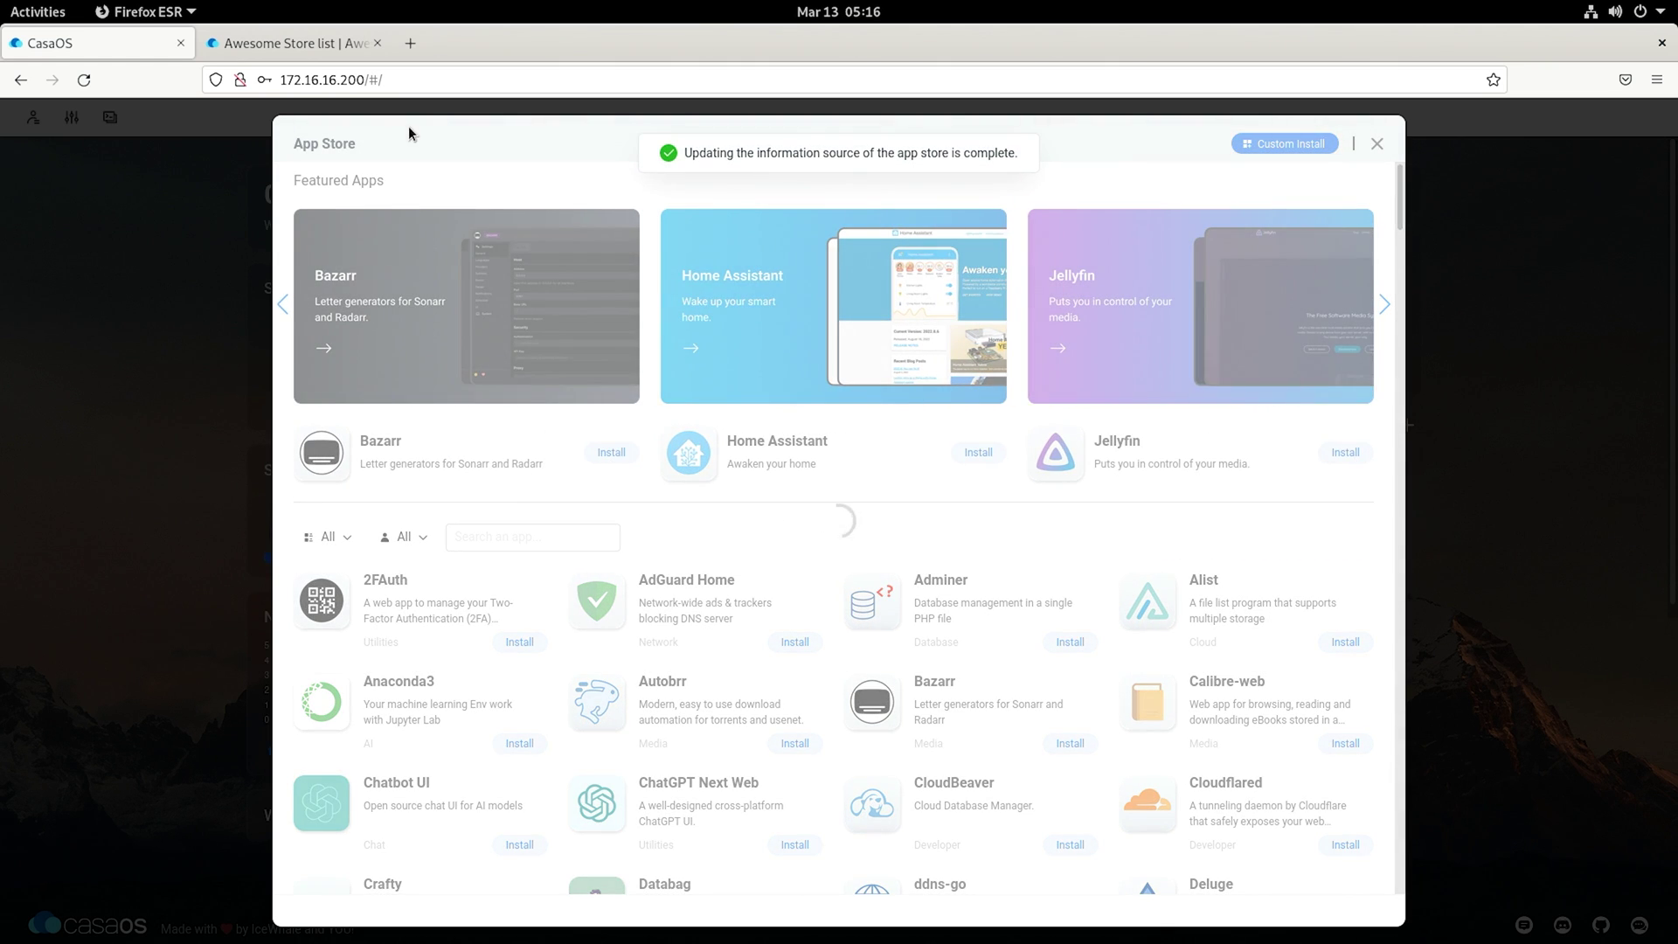
# Step: Add the Big Bear store source, bringing the App Store to 393 apps
pyautogui.click(249, 43)
pyautogui.scroll(-6, 381, 423)
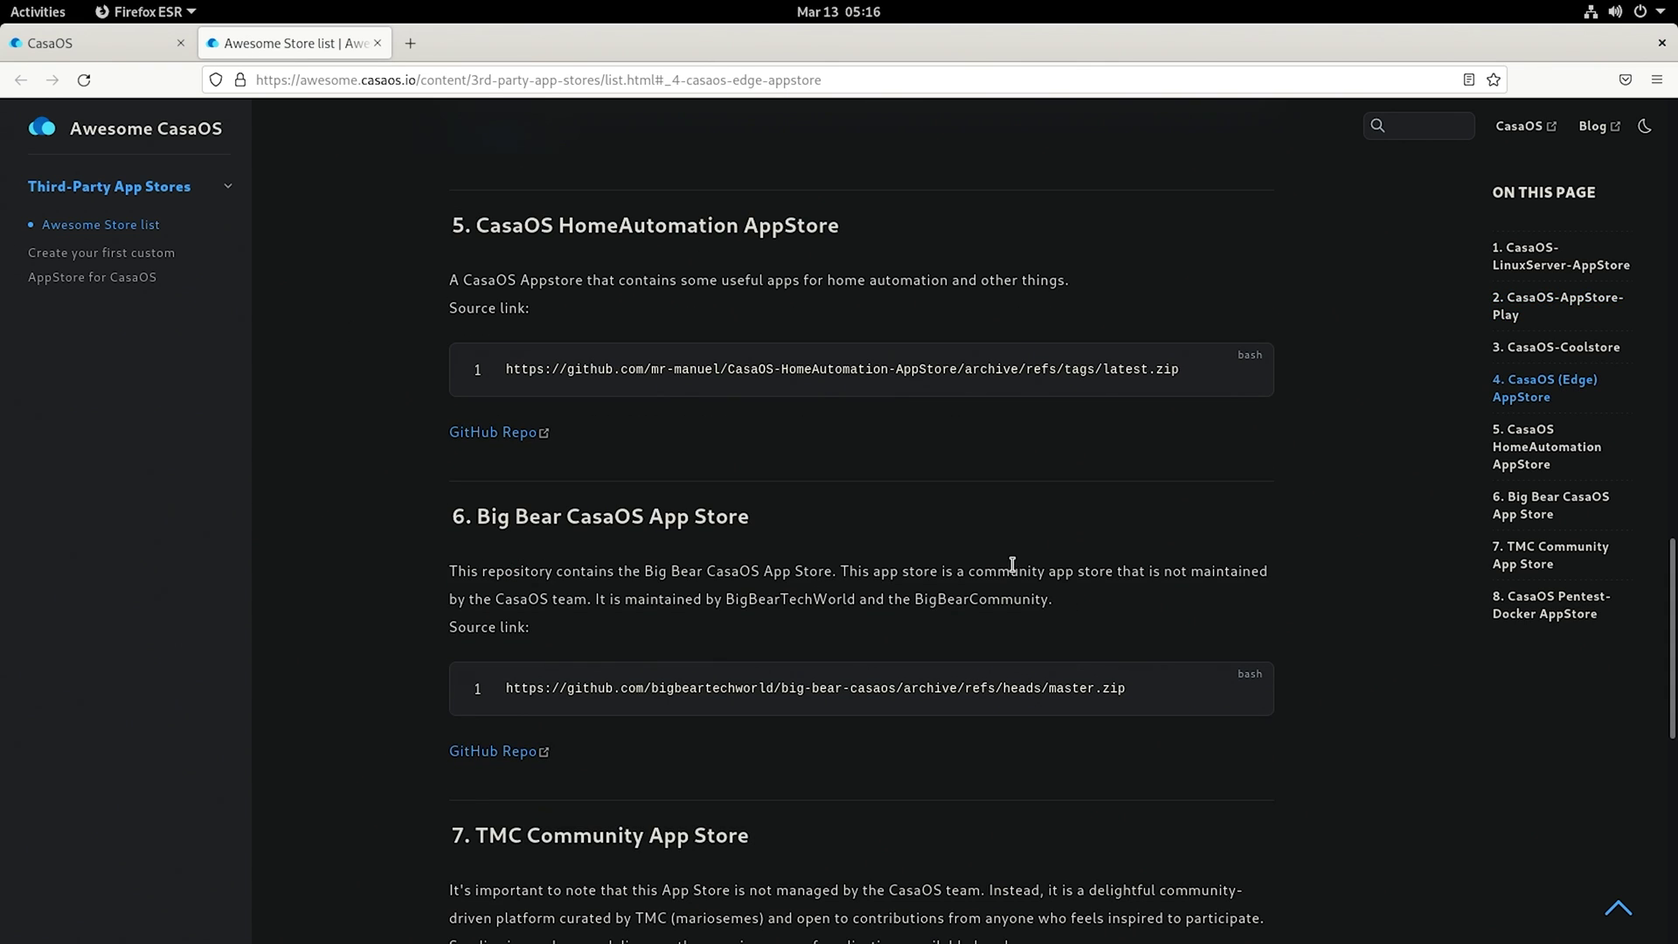
pyautogui.click(108, 48)
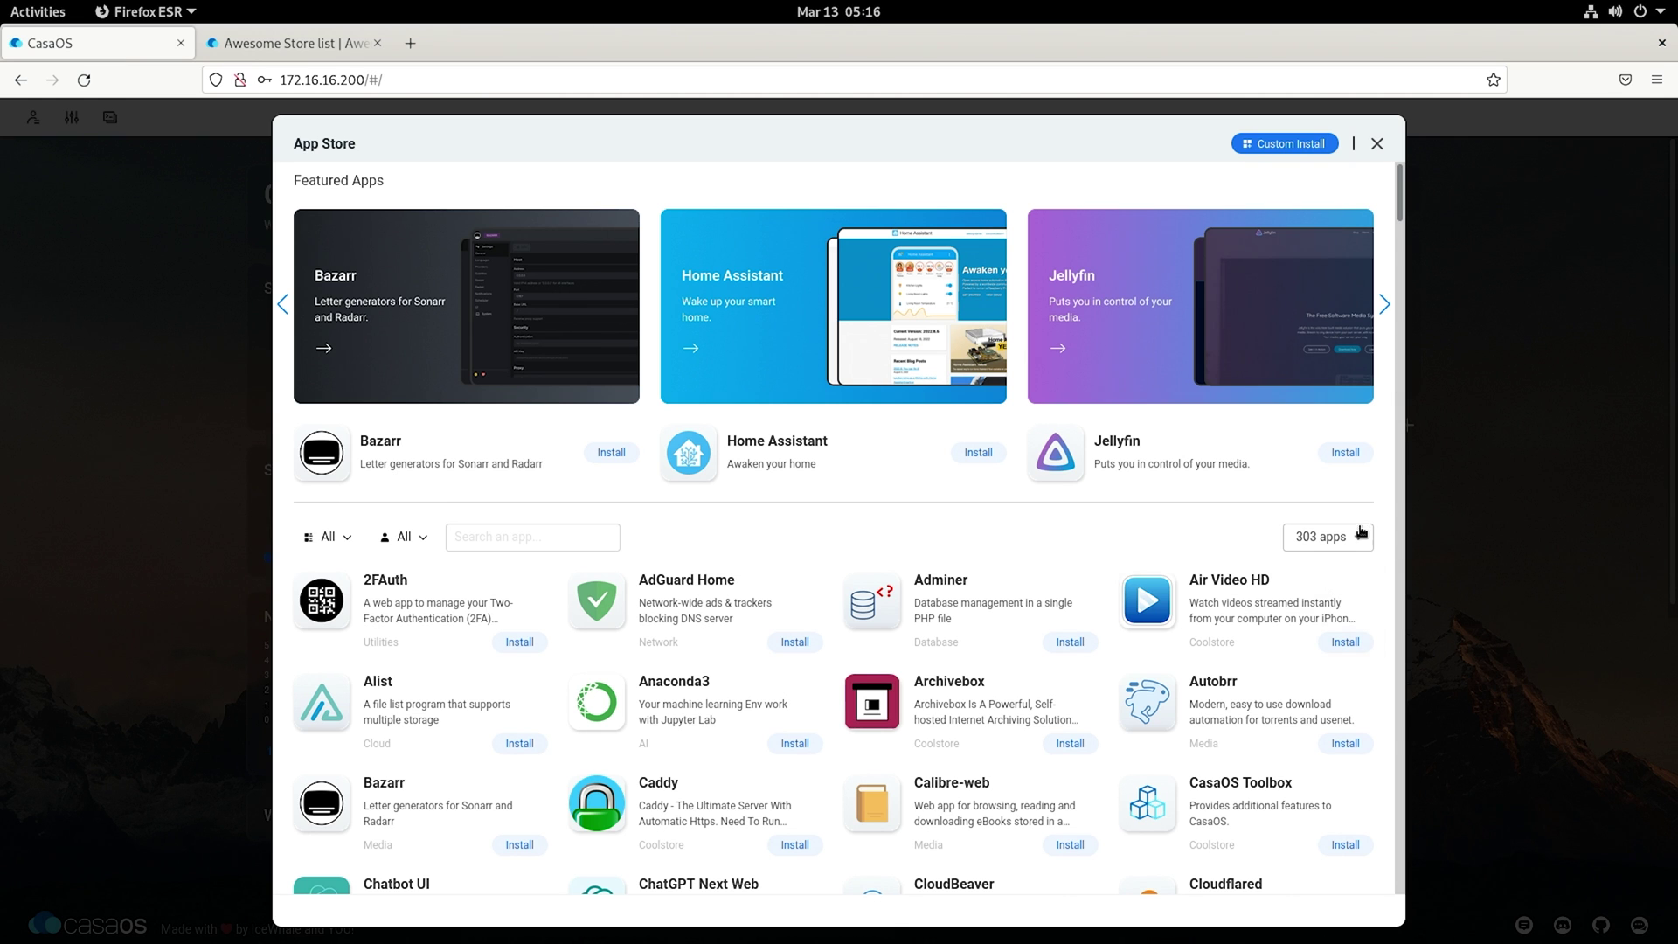
pyautogui.click(1324, 536)
pyautogui.click(1276, 651)
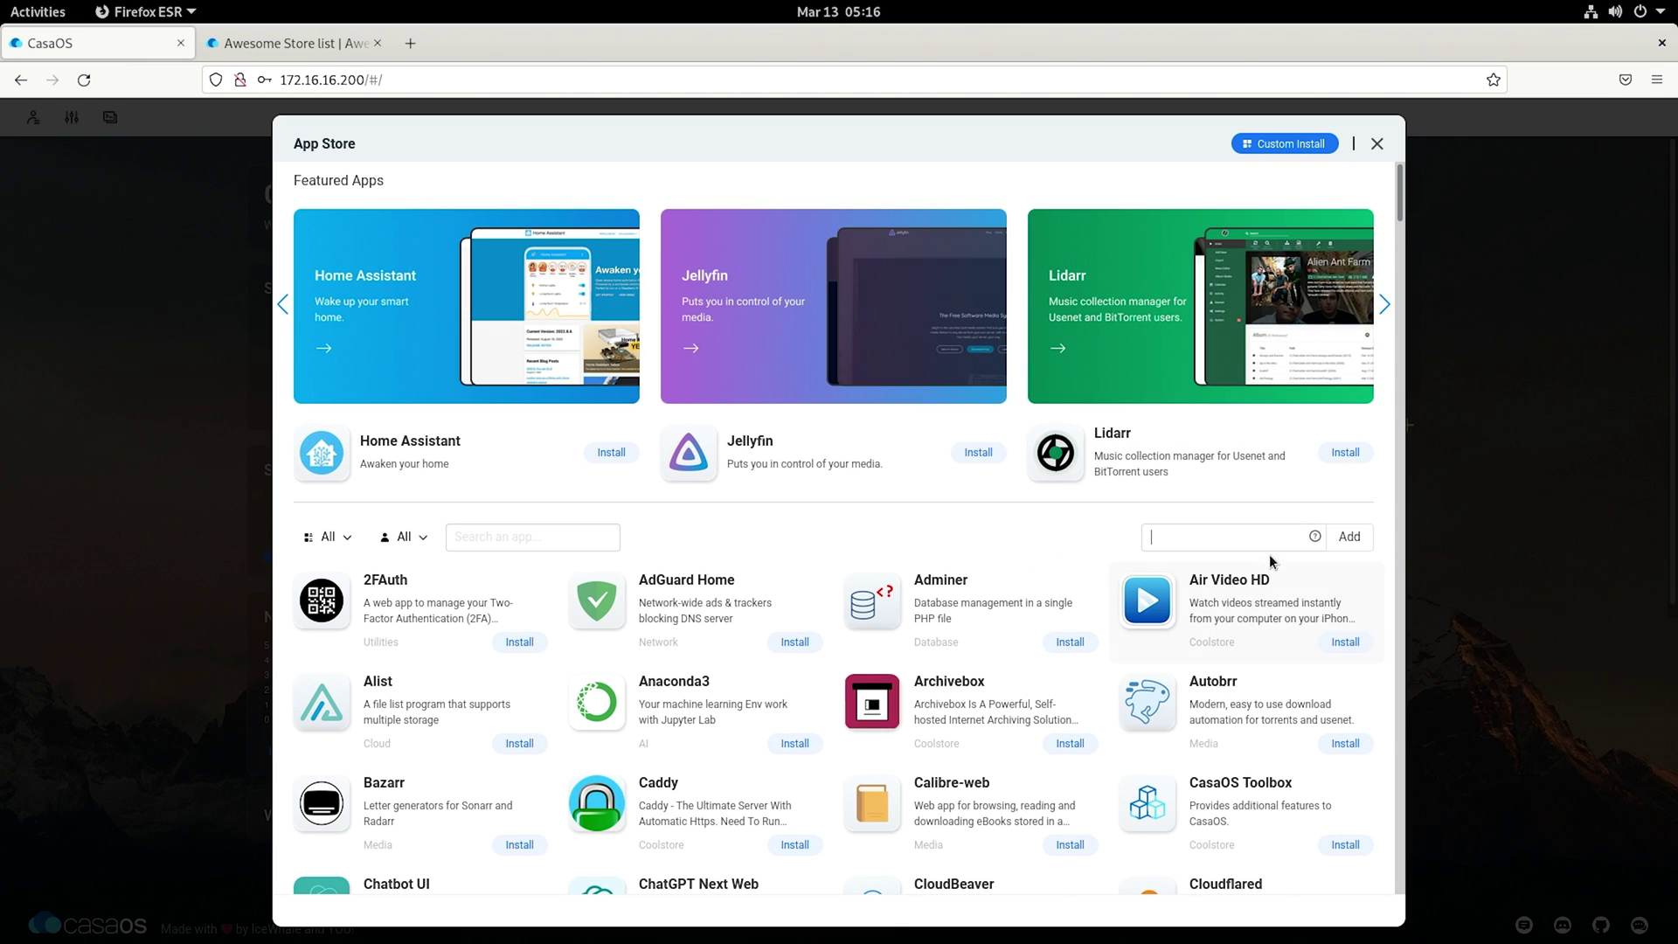
pyautogui.hotkey('ctrl', 'v')
pyautogui.click(1349, 537)
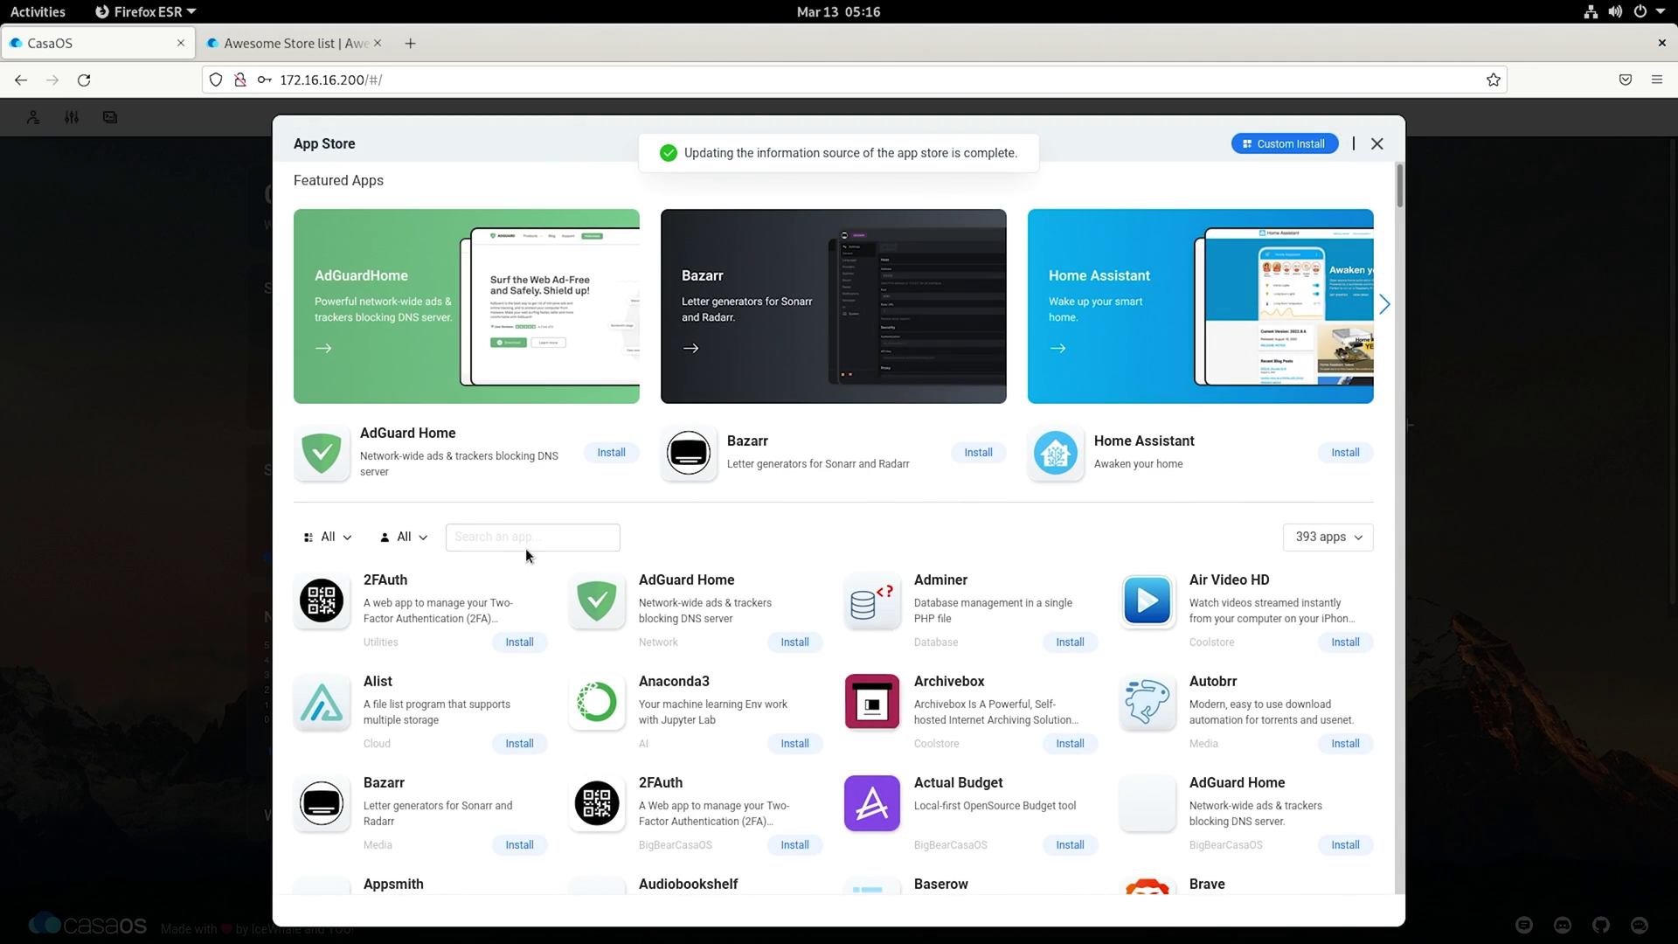
# Step: Search 'word', install WordPress, open it and continue setup in English (United States)
pyautogui.write('wiki')
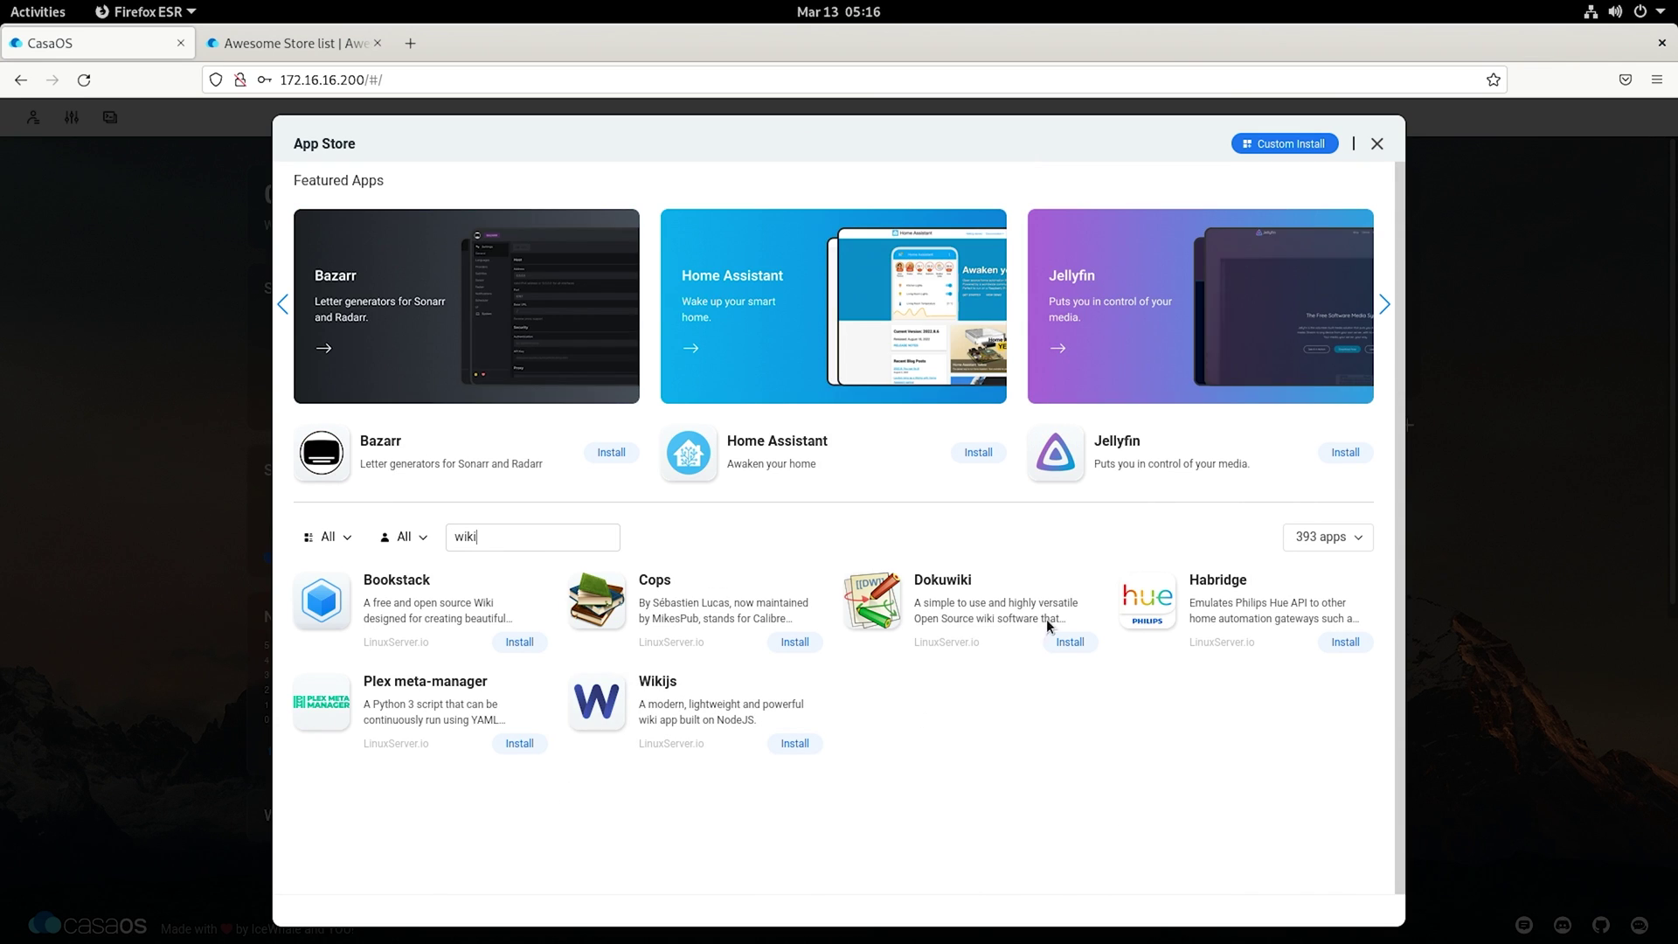
pyautogui.doubleClick(495, 540)
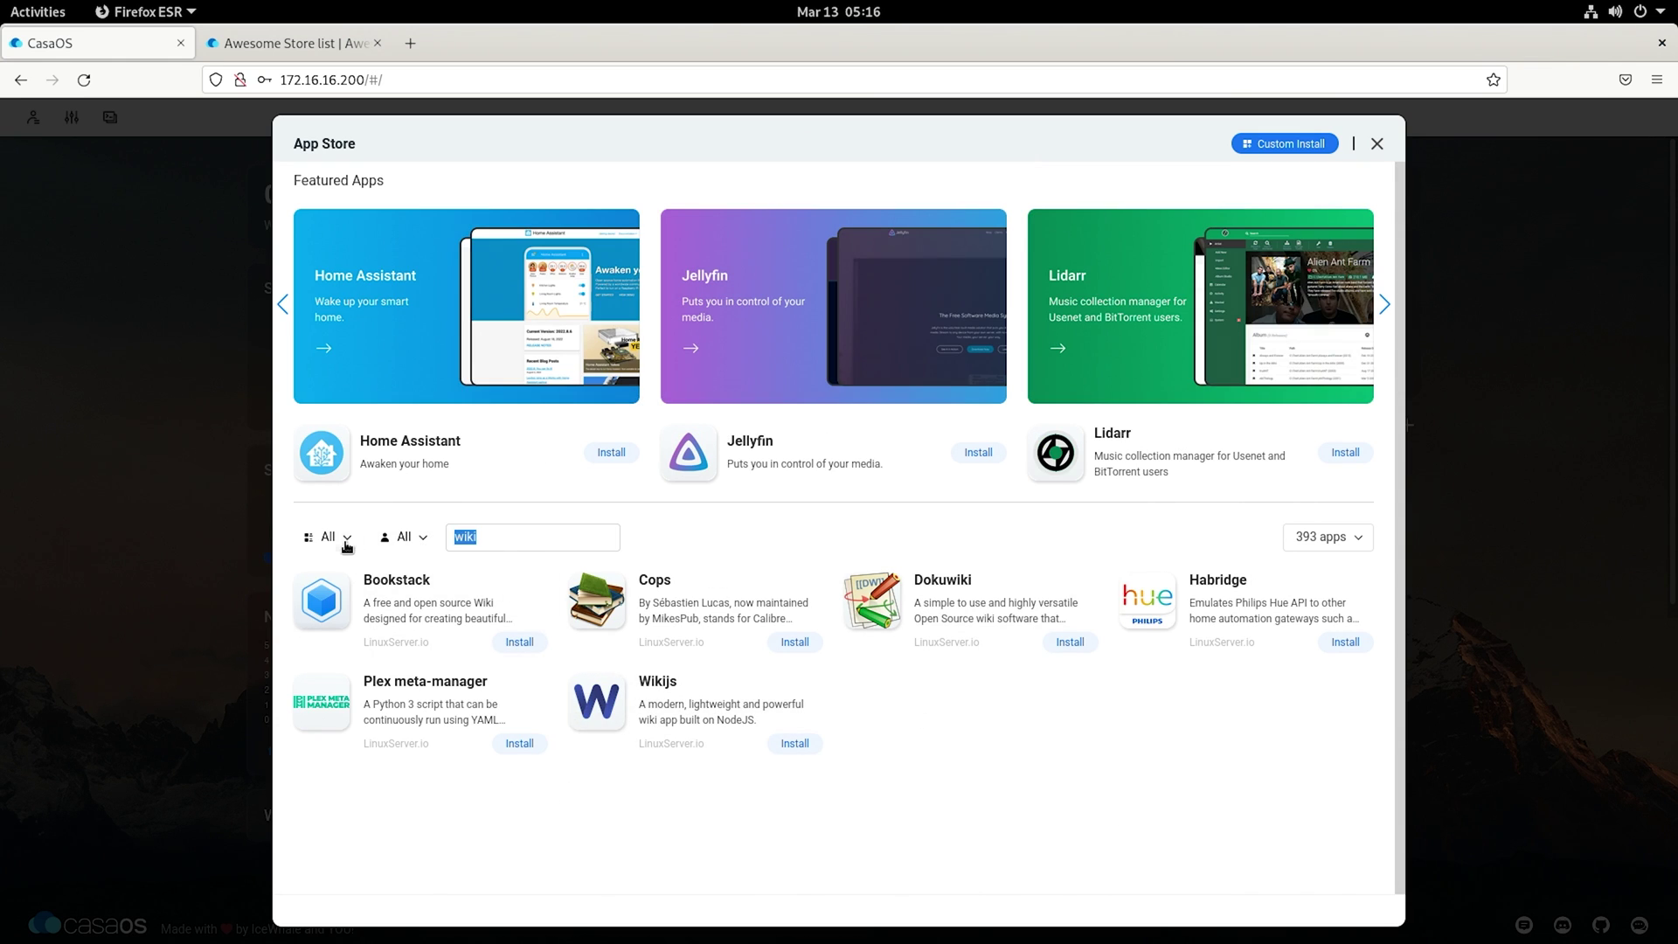
pyautogui.write('word')
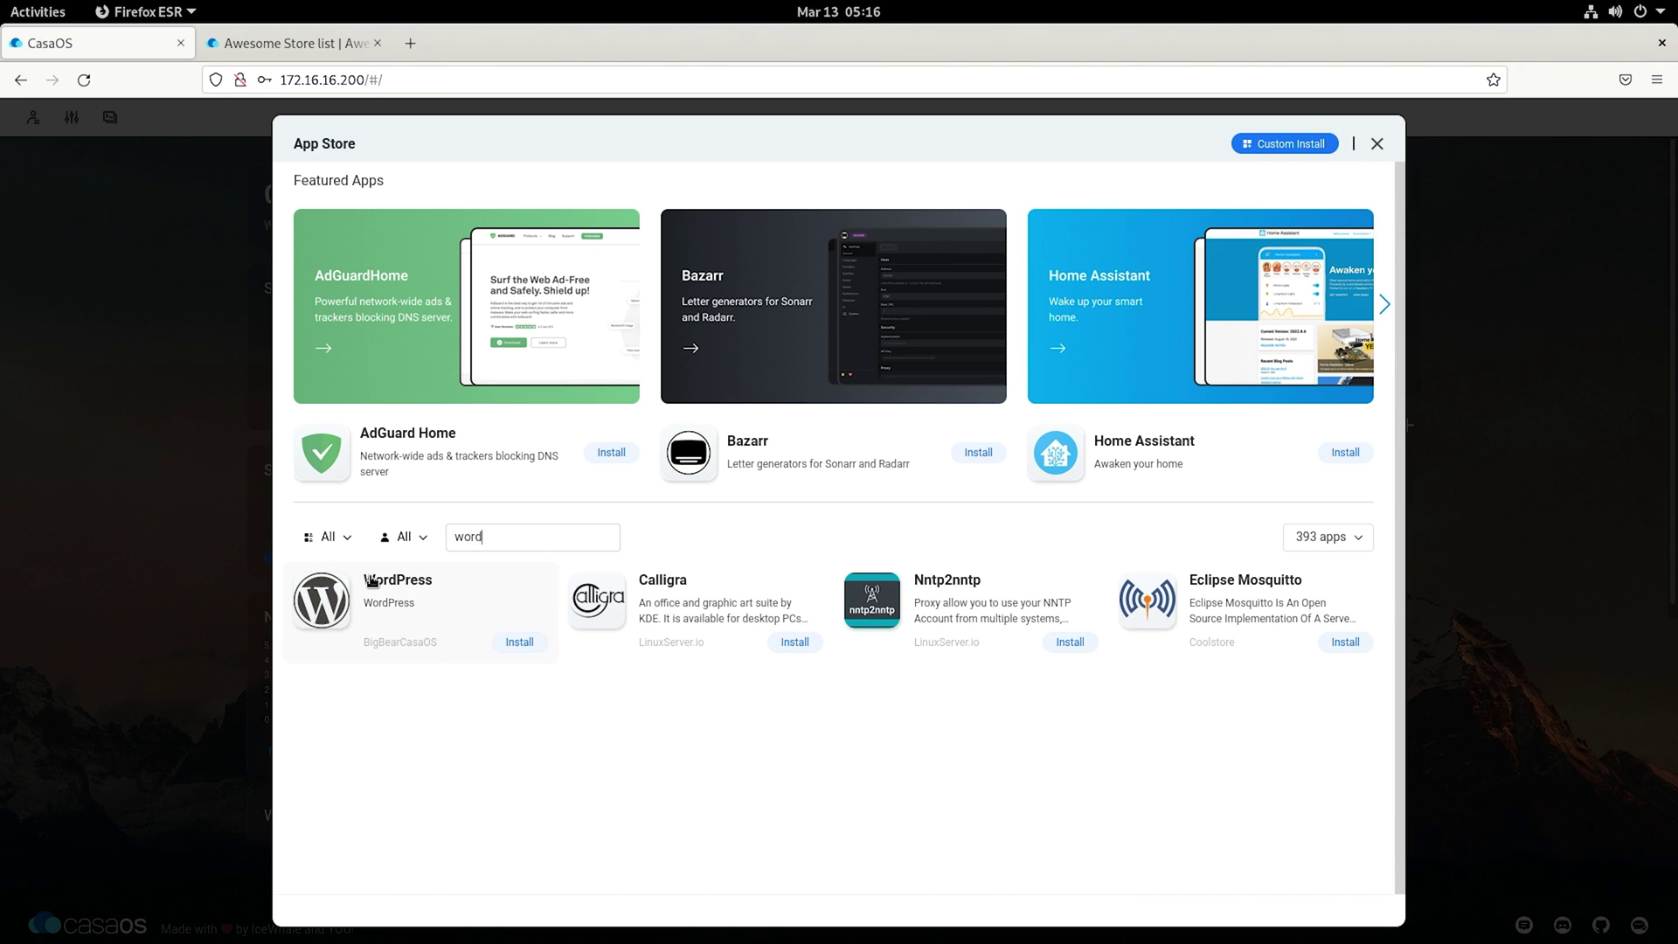
pyautogui.click(503, 651)
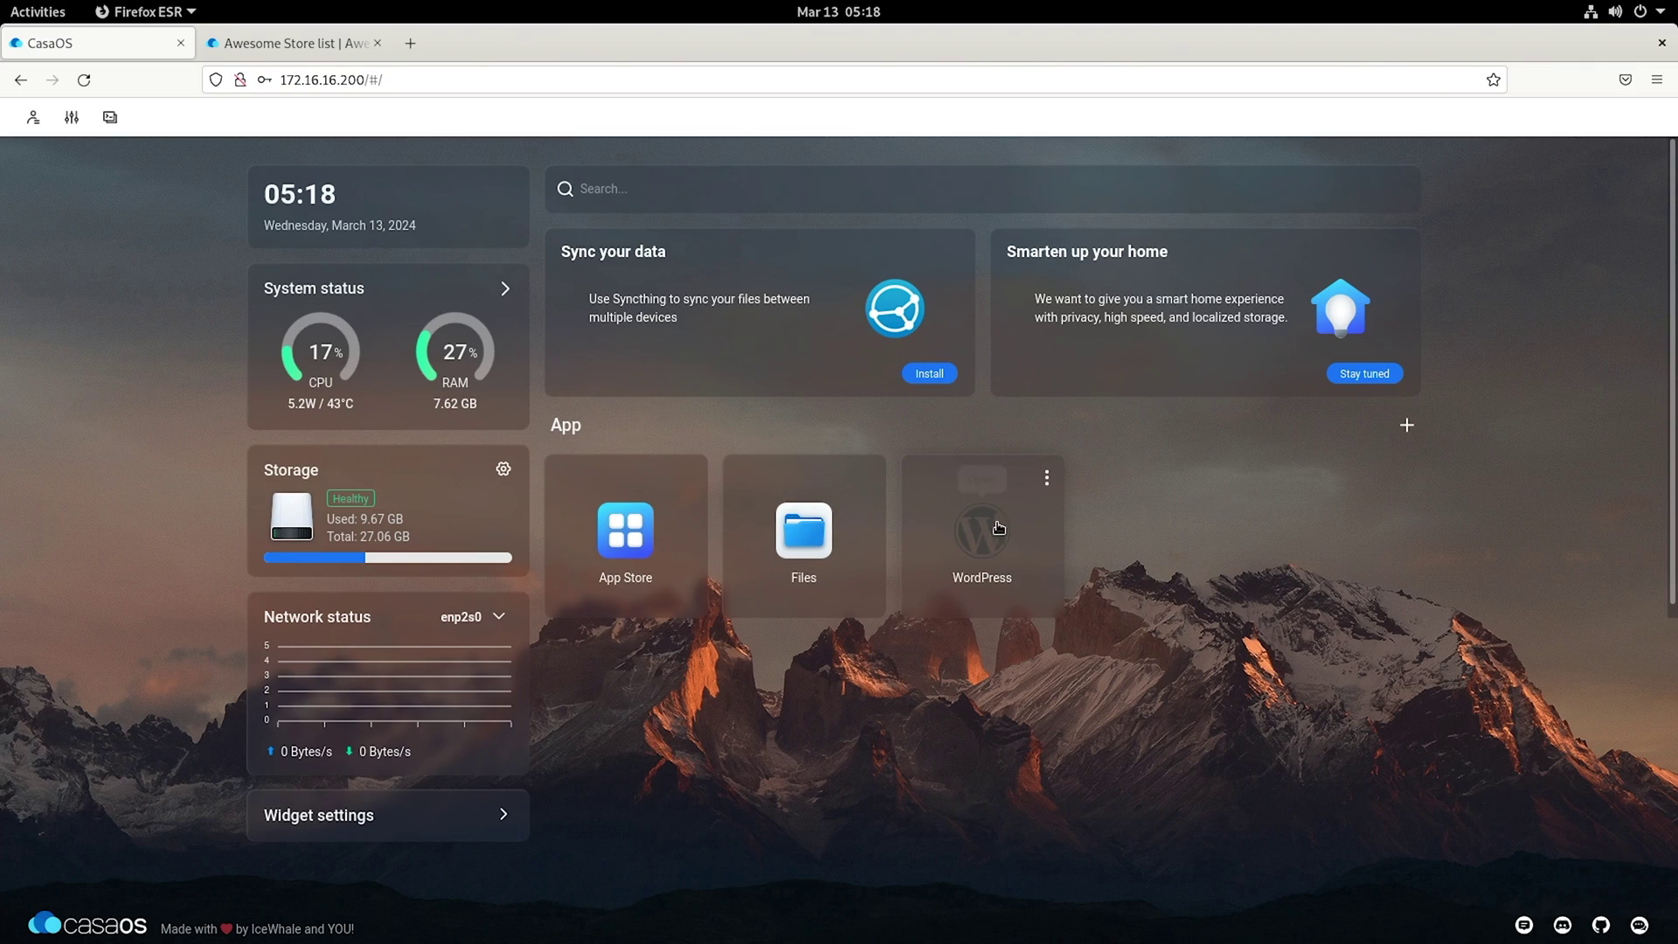
pyautogui.click(999, 528)
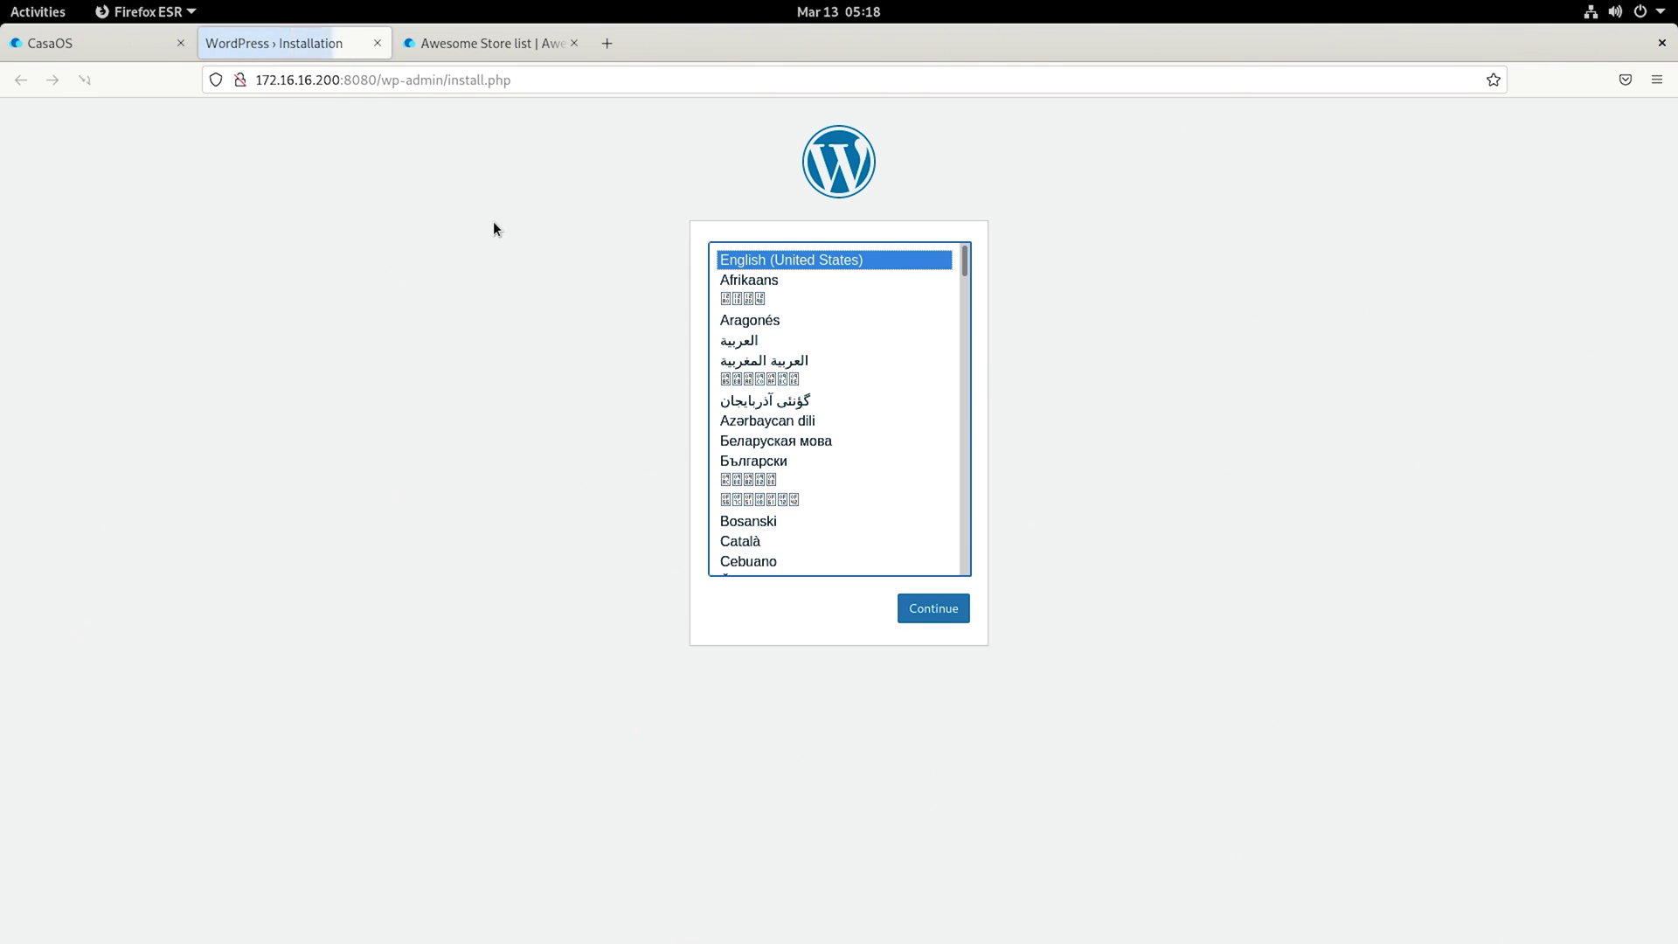
pyautogui.click(932, 615)
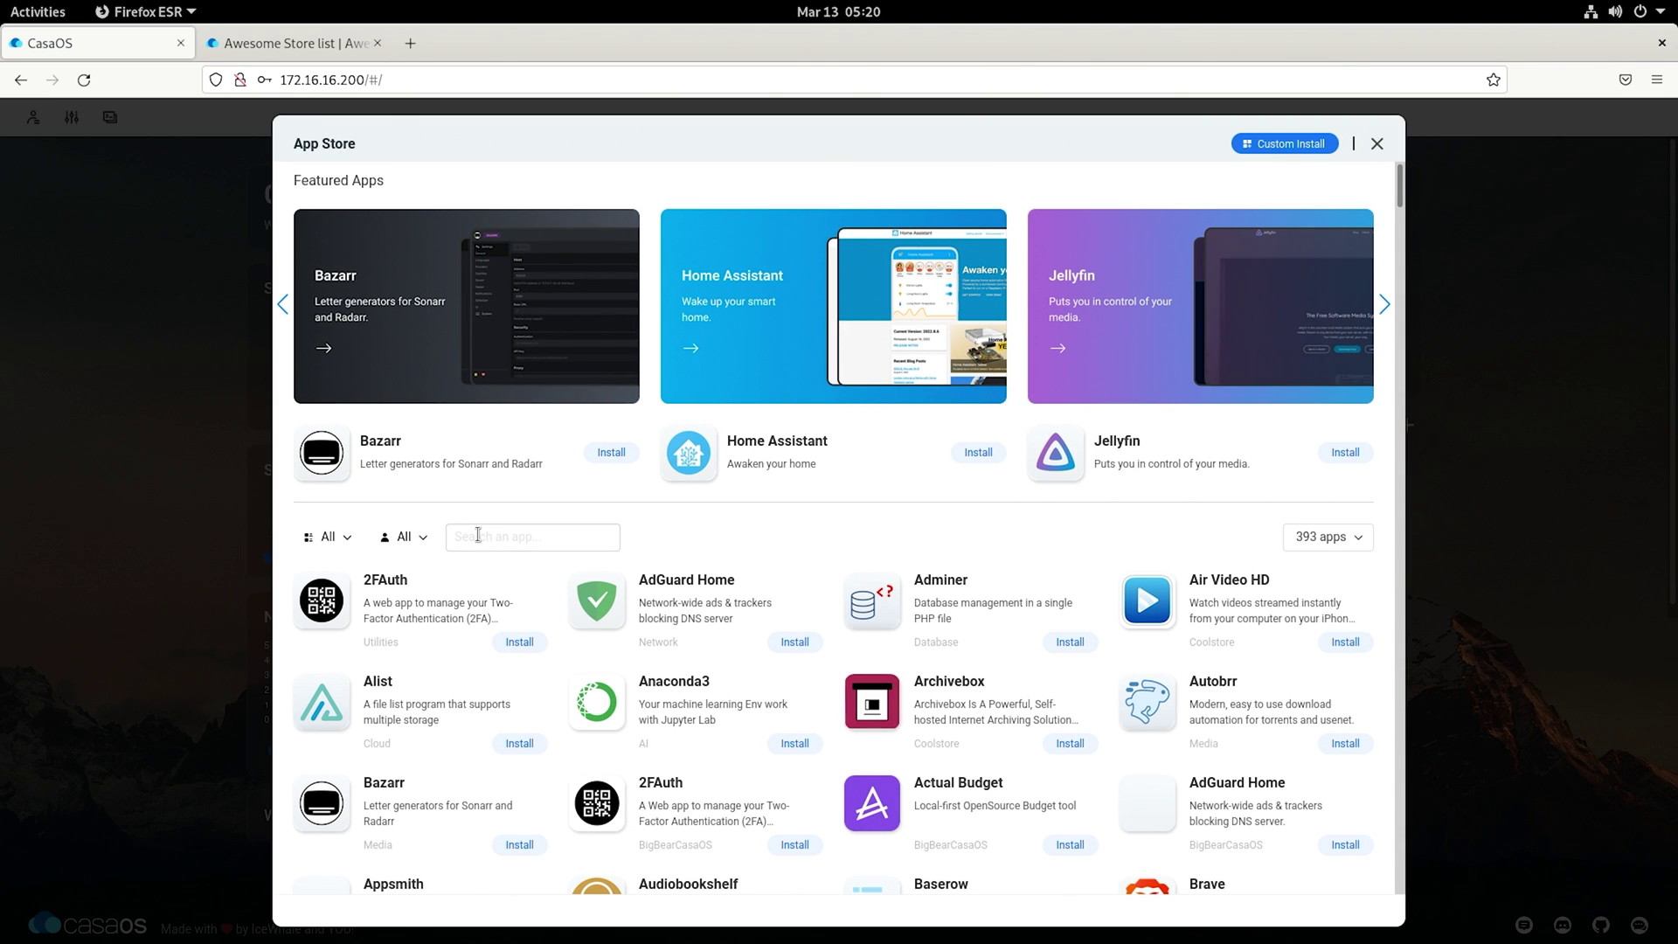
# Step: Open the Pi-hole and Unbound listing and begin its installation
pyautogui.scroll(-10, 719, 617)
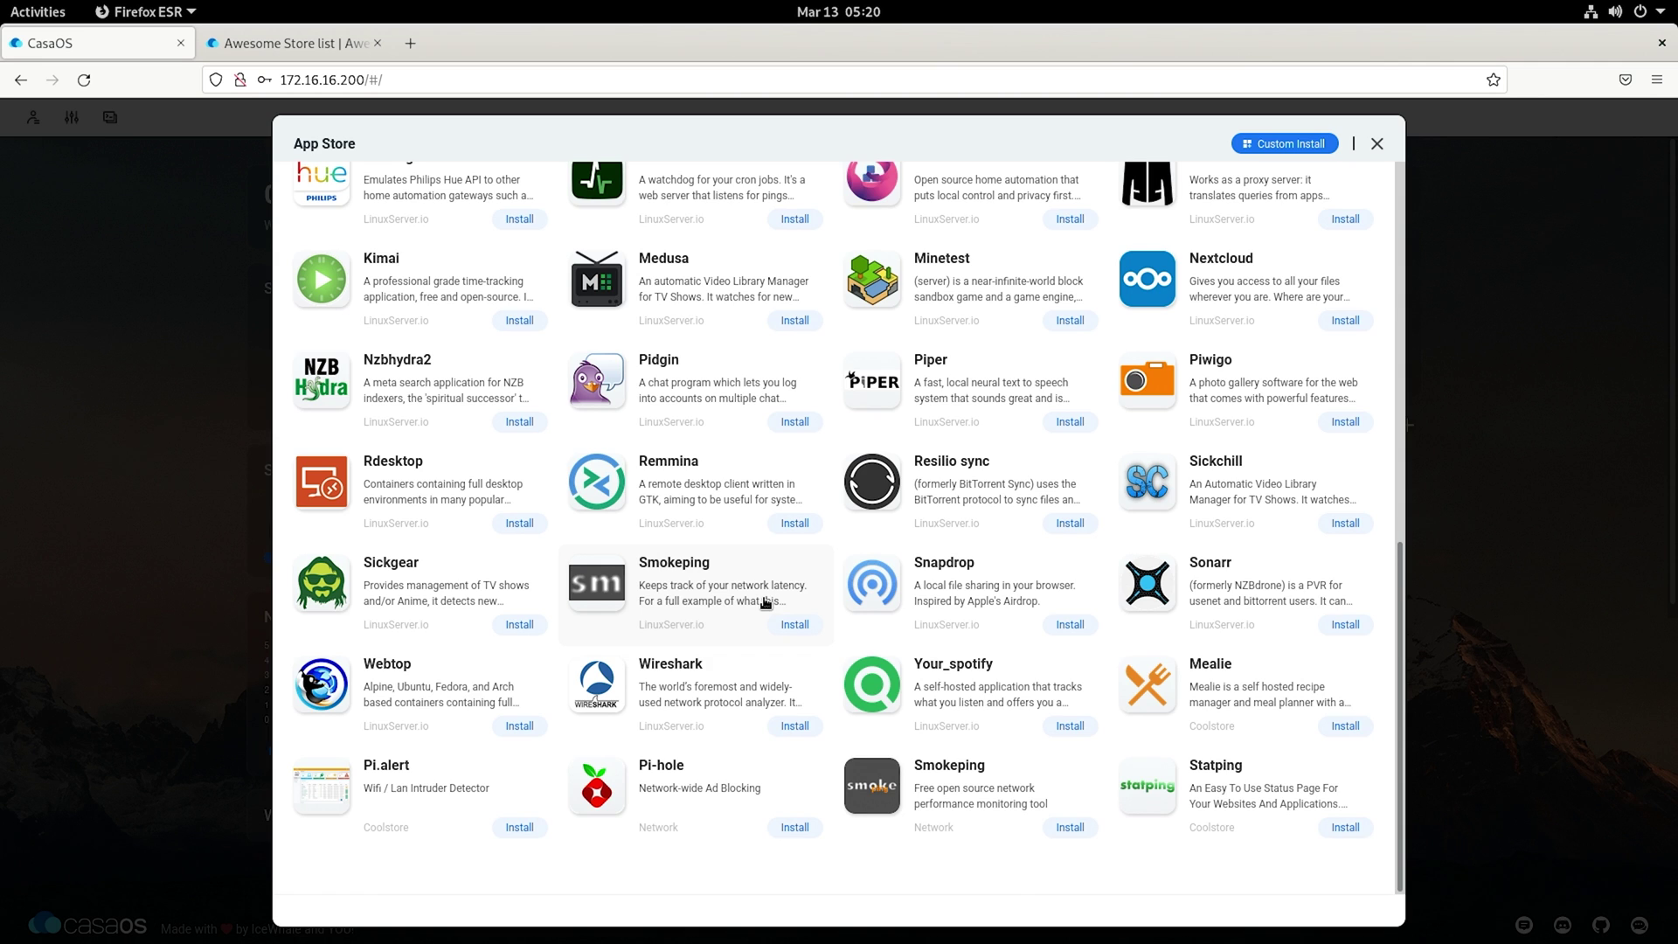
pyautogui.scroll(10, 766, 603)
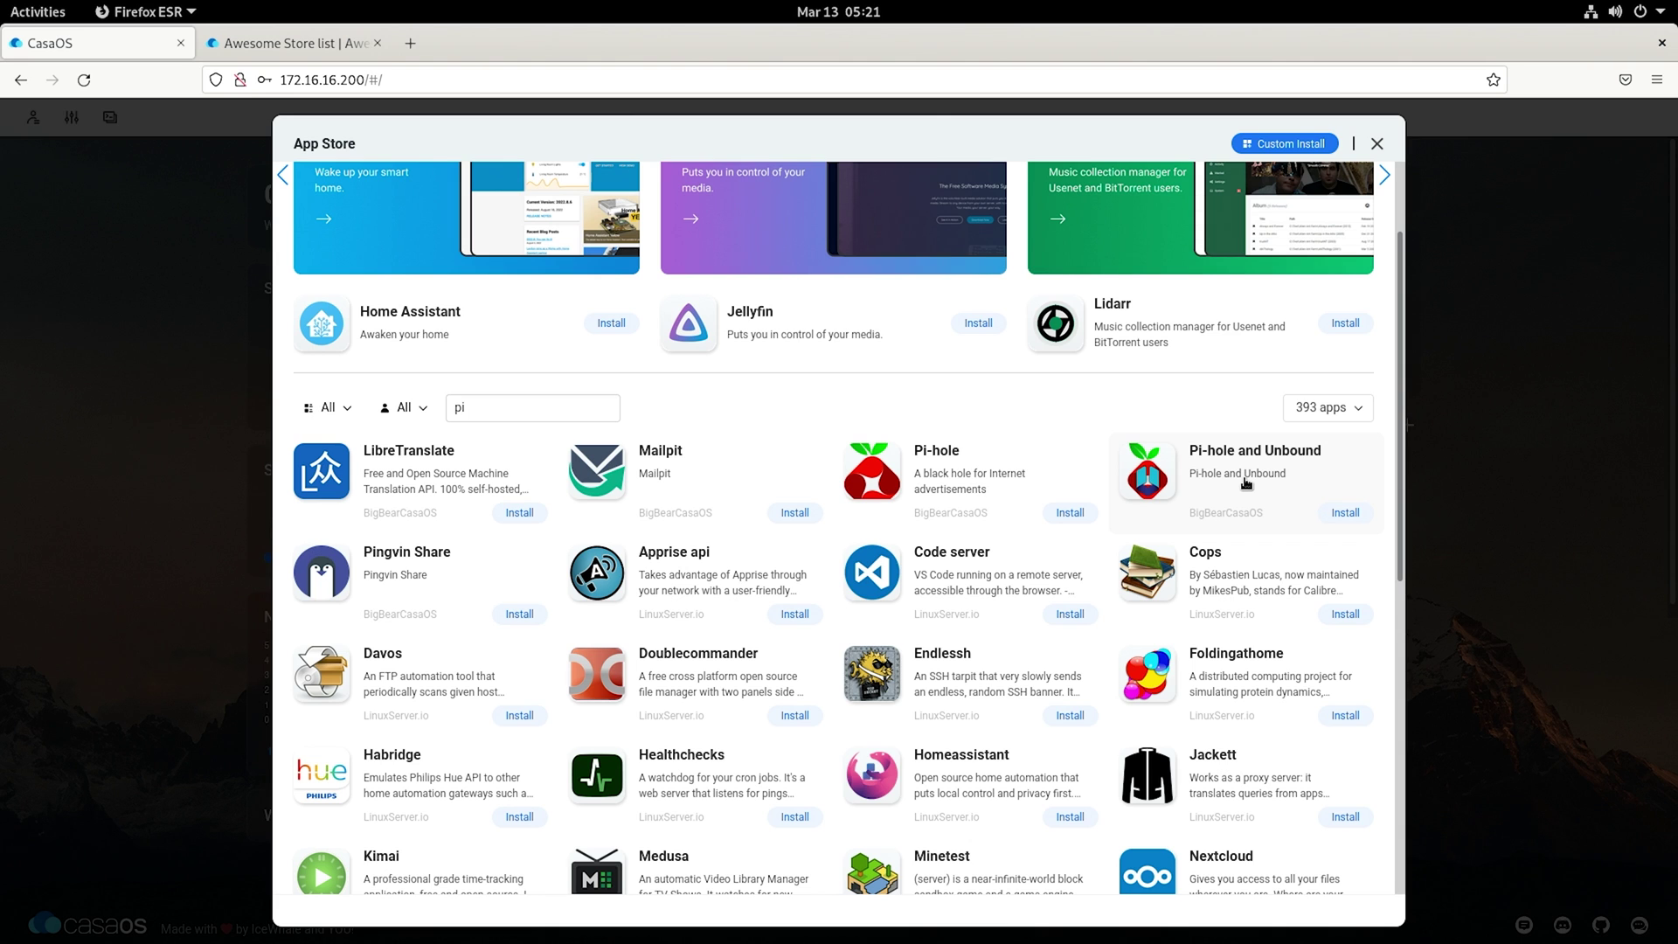
pyautogui.click(1245, 481)
pyautogui.click(472, 254)
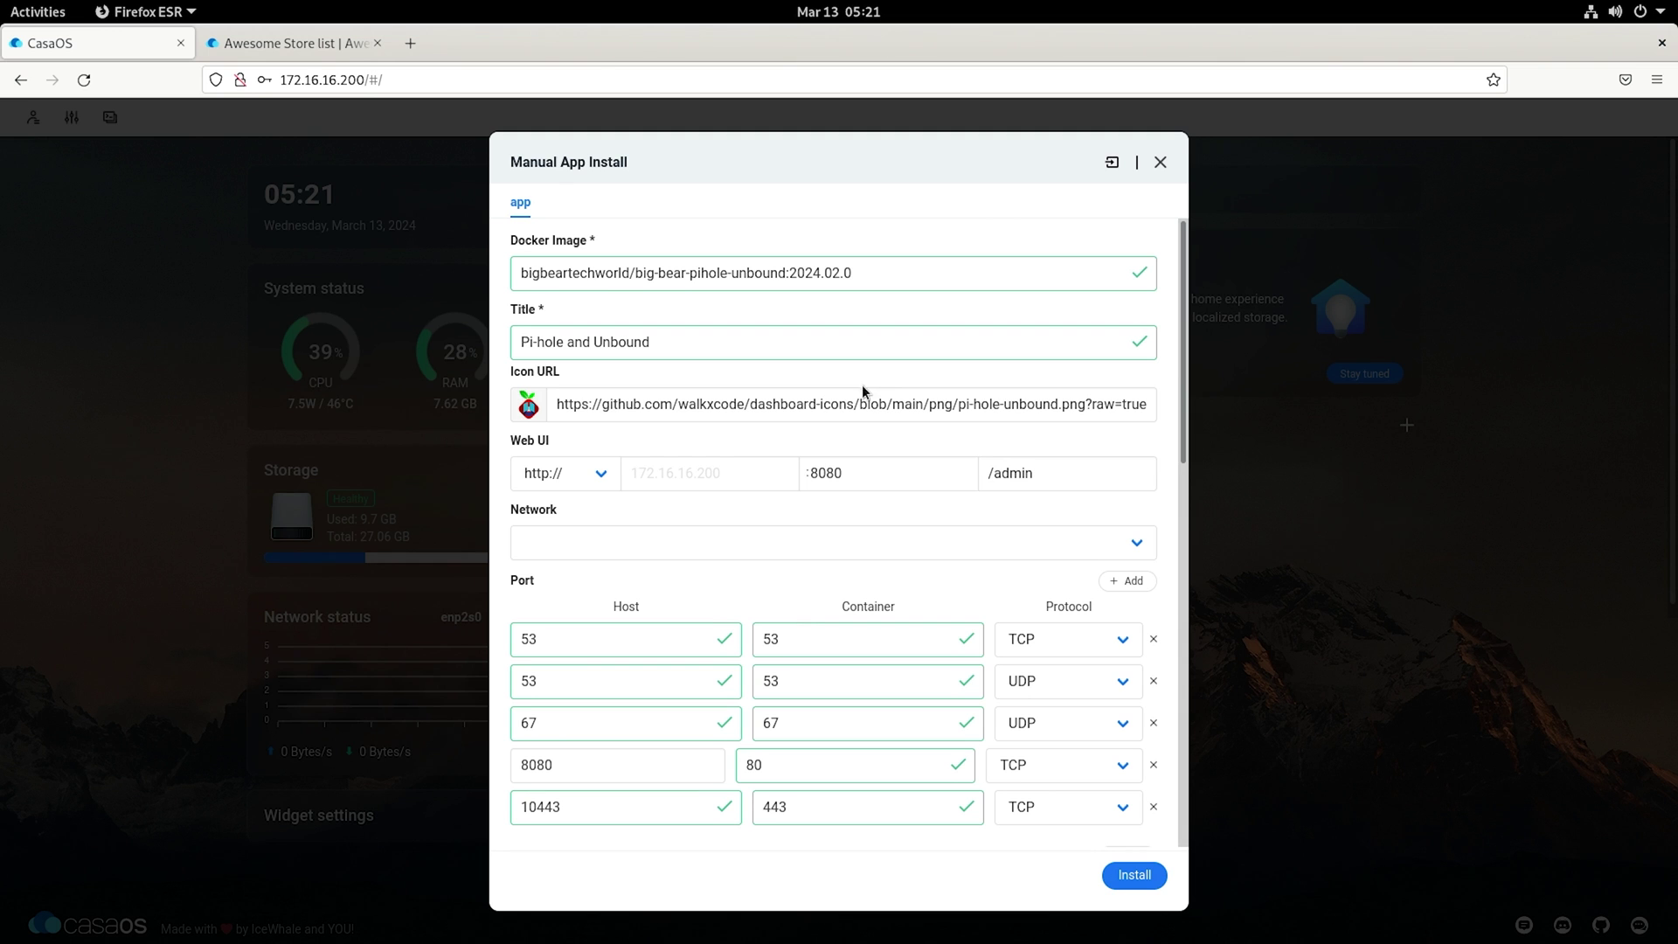
# Step: Change the Web UI port from 8080 to 8085
pyautogui.scroll(-3, 662, 433)
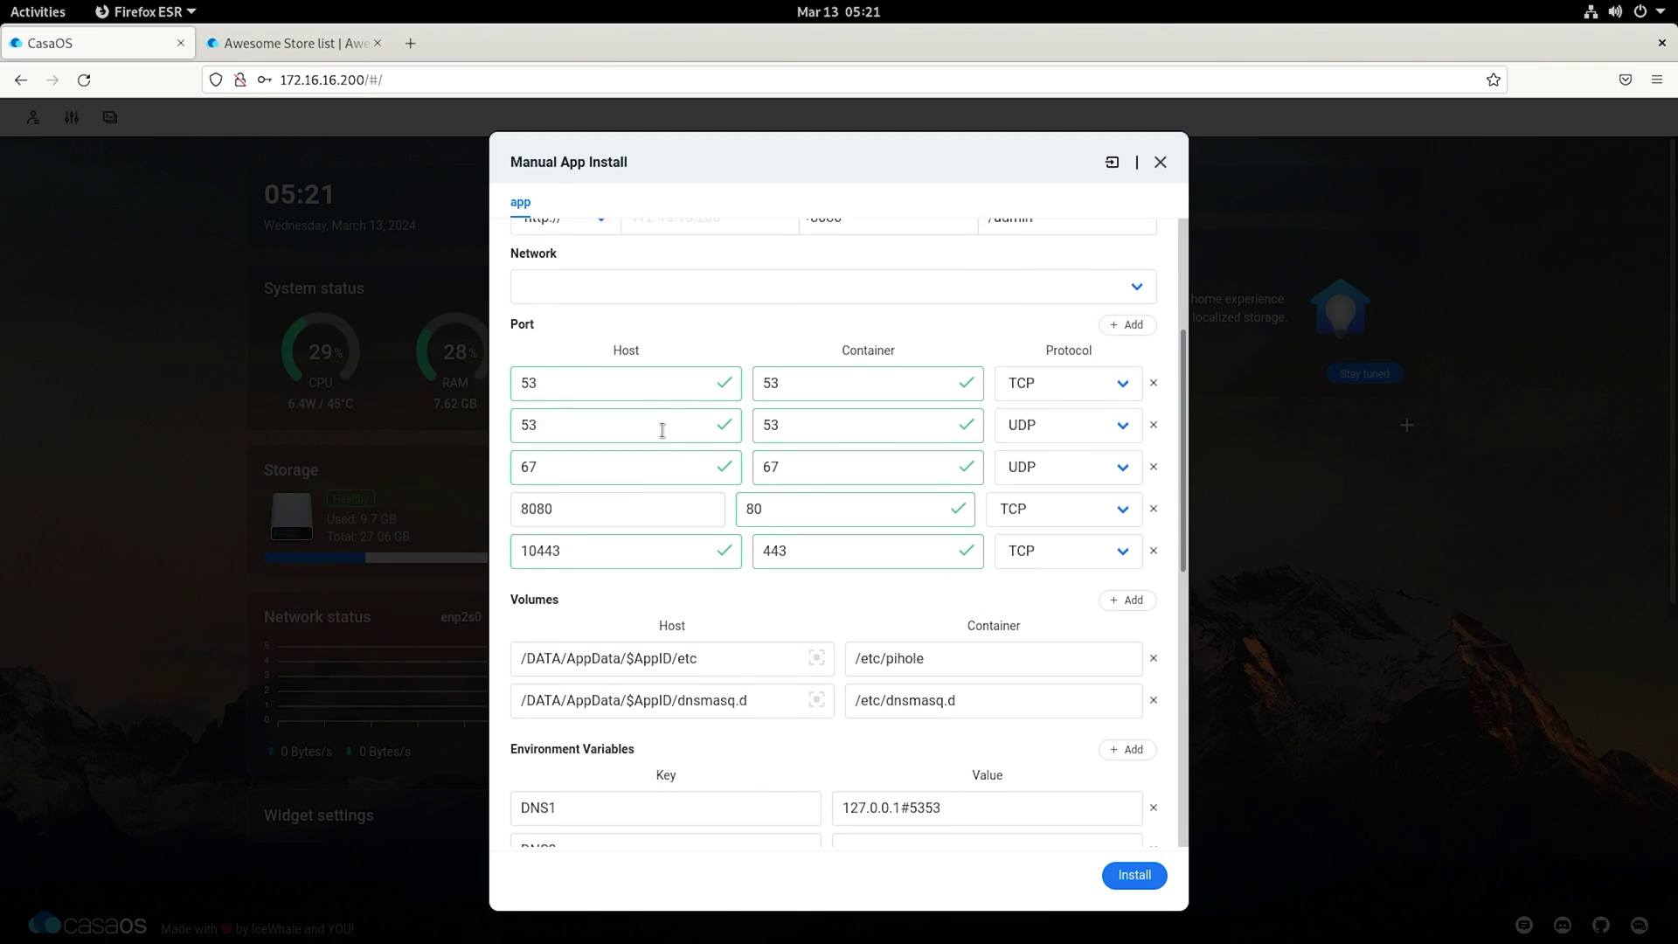
pyautogui.scroll(3, 663, 430)
pyautogui.doubleClick(852, 473)
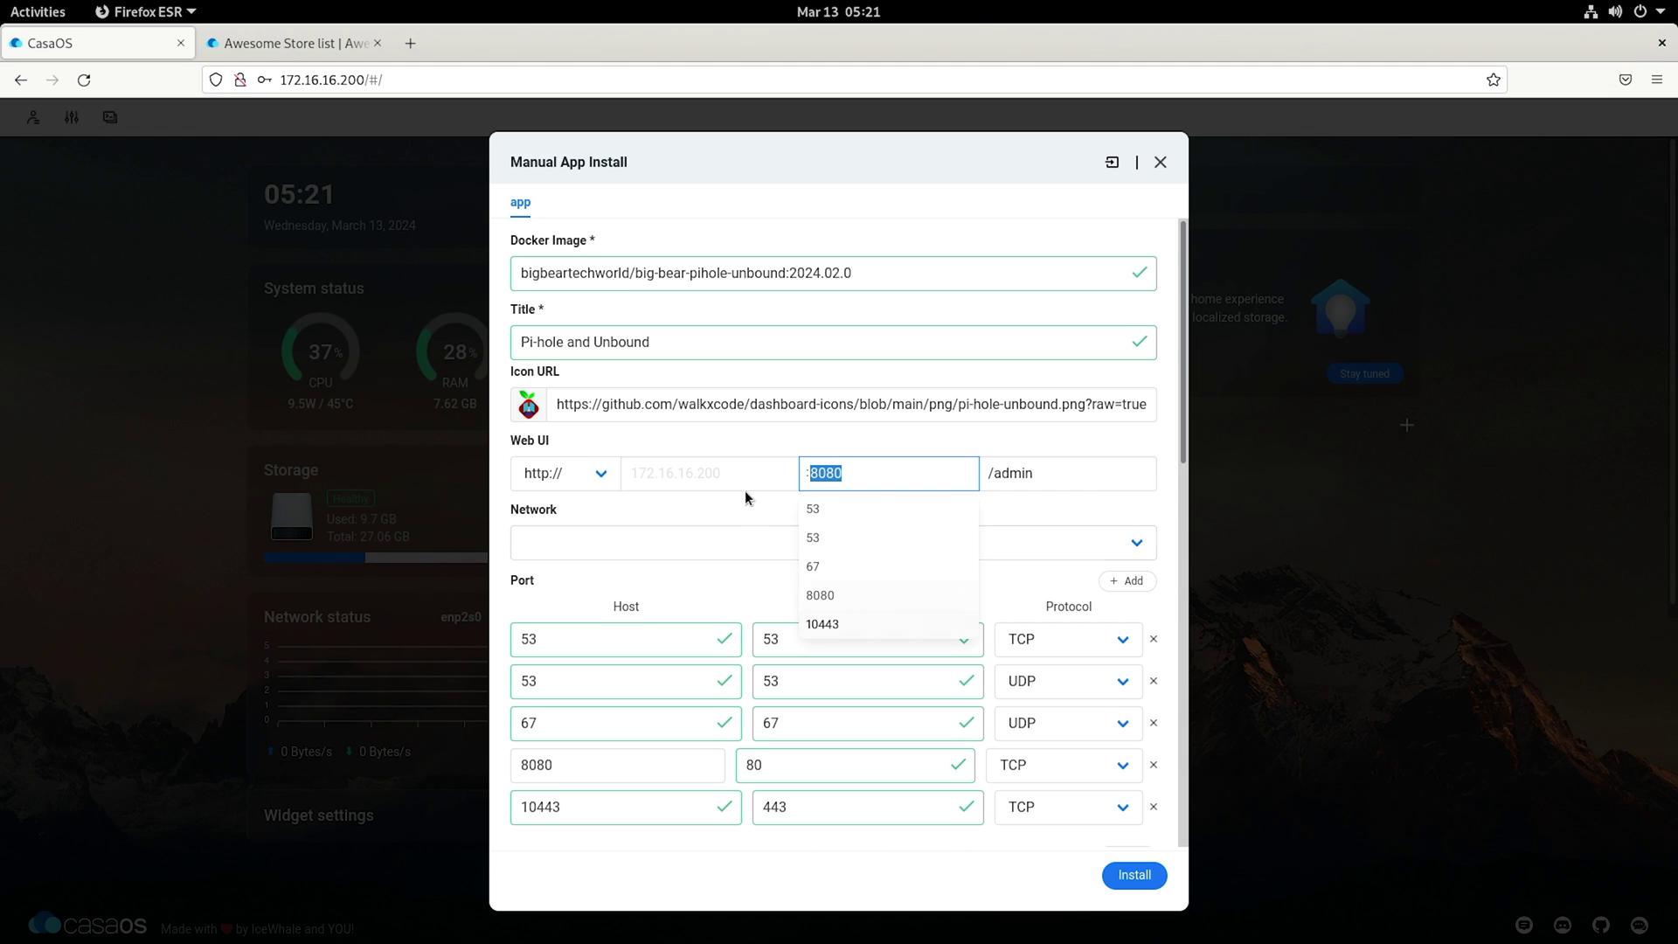
pyautogui.click(849, 478)
pyautogui.scroll(-2, 689, 516)
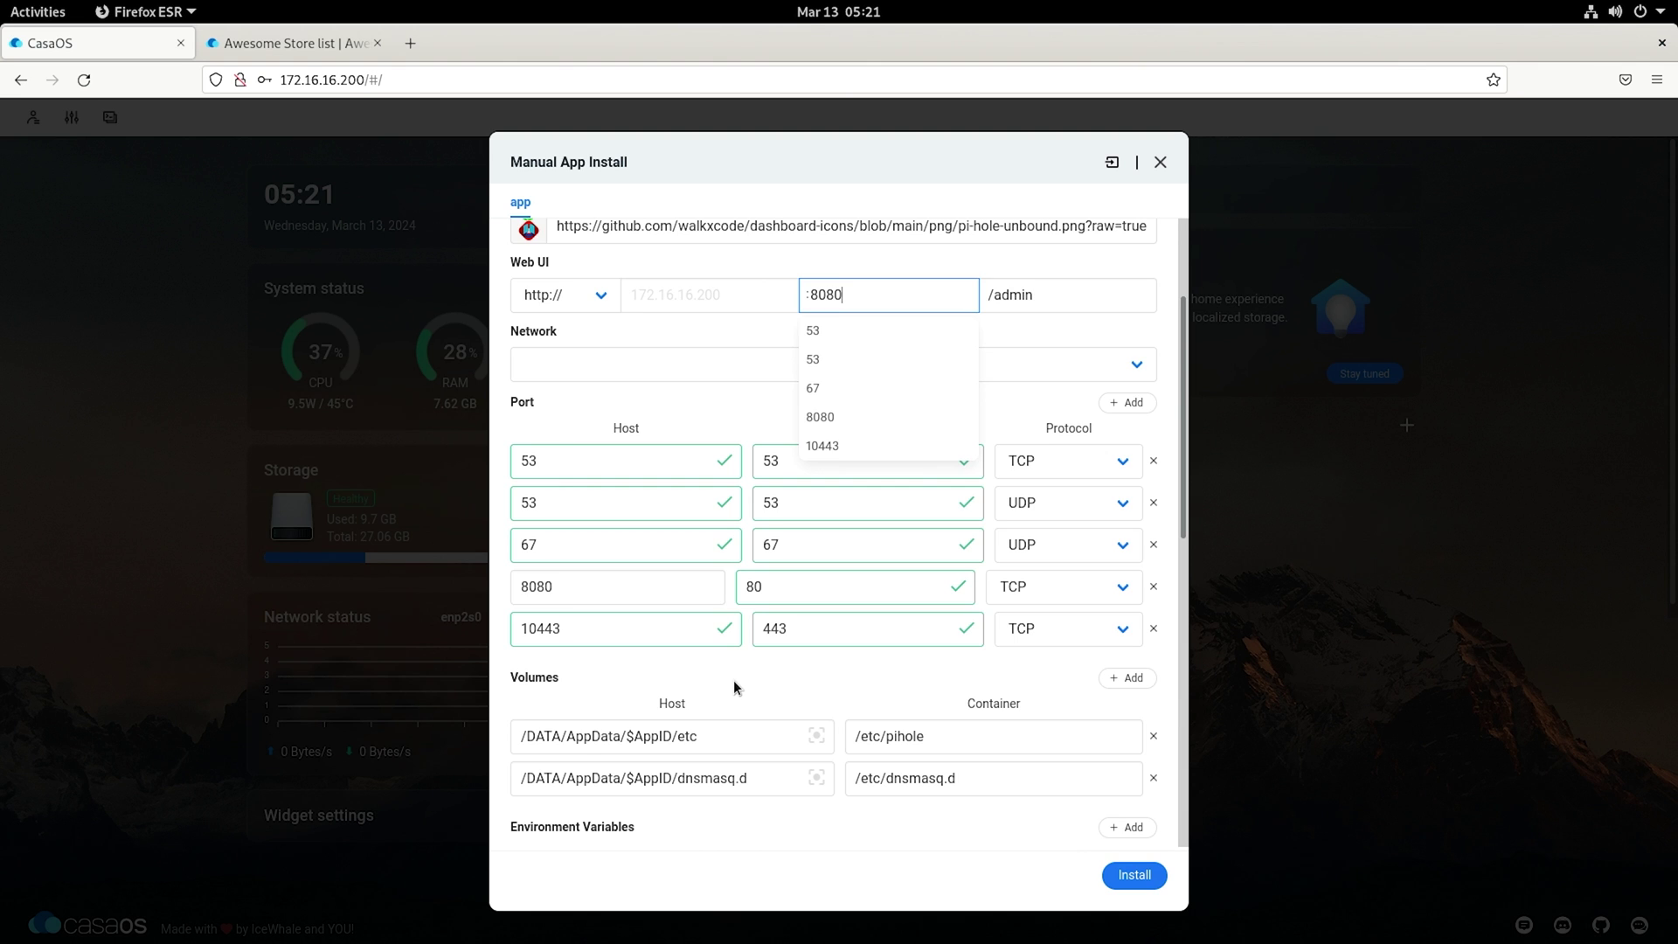
pyautogui.scroll(-8, 734, 687)
pyautogui.scroll(-1, 737, 690)
pyautogui.scroll(2, 737, 690)
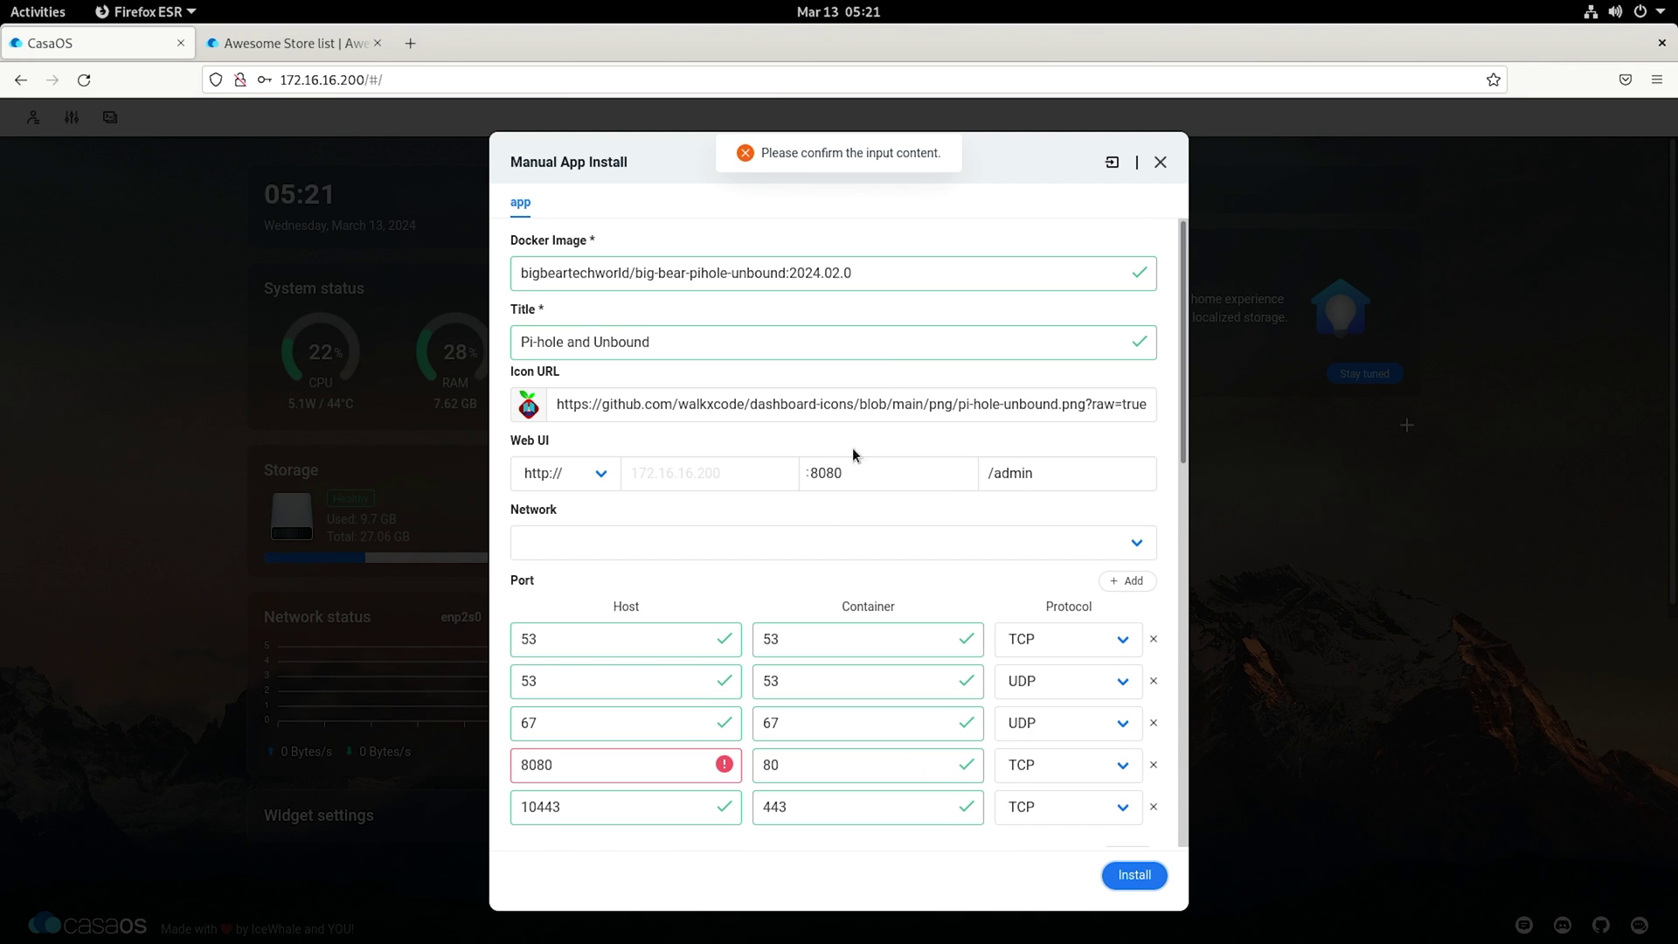
pyautogui.click(865, 473)
pyautogui.press('BackSpace')
pyautogui.write('5')
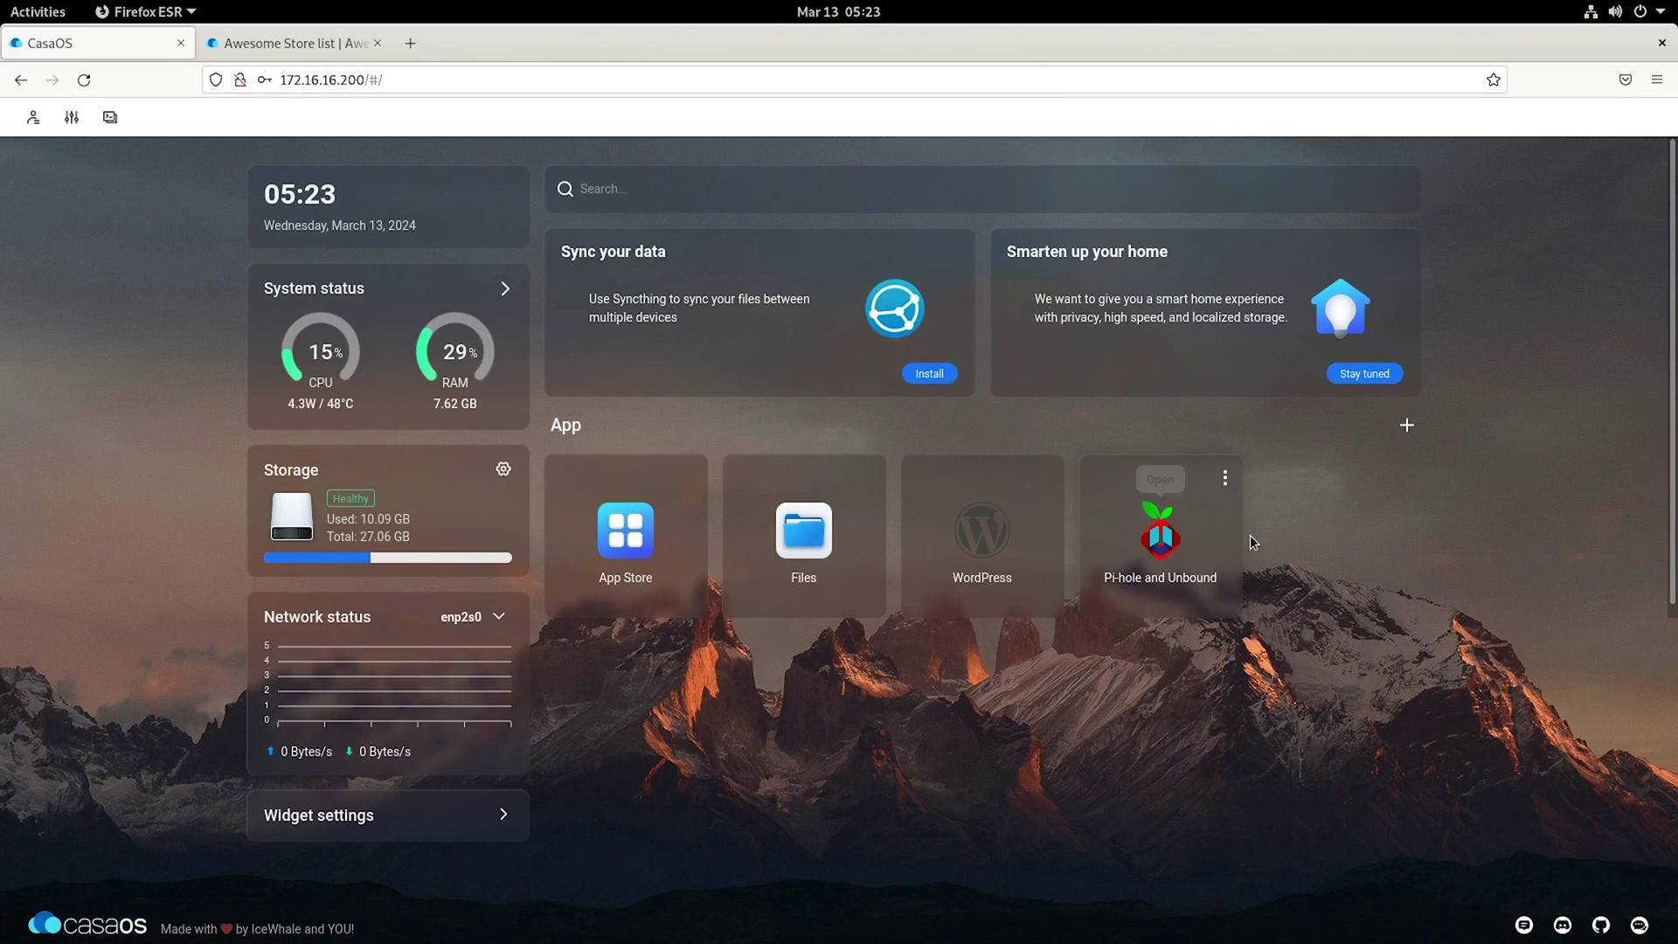
# Step: Open the Pi-hole admin page and attempt a login with a guessed password
pyautogui.click(1167, 546)
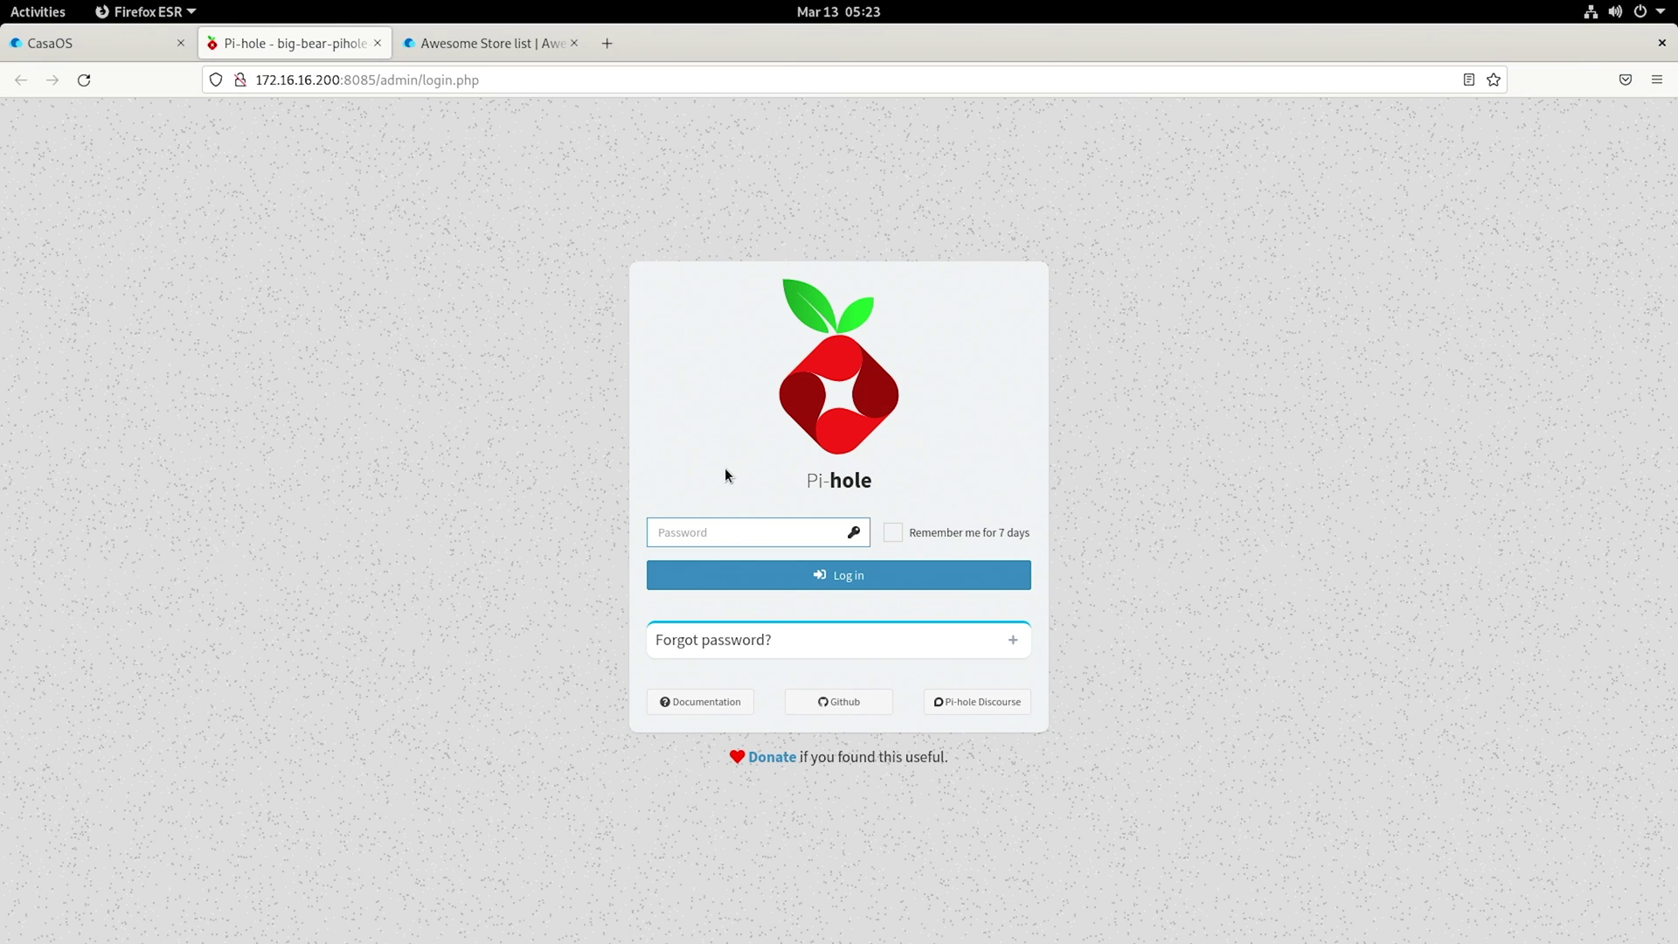
pyautogui.write('password')
pyautogui.press('Return')
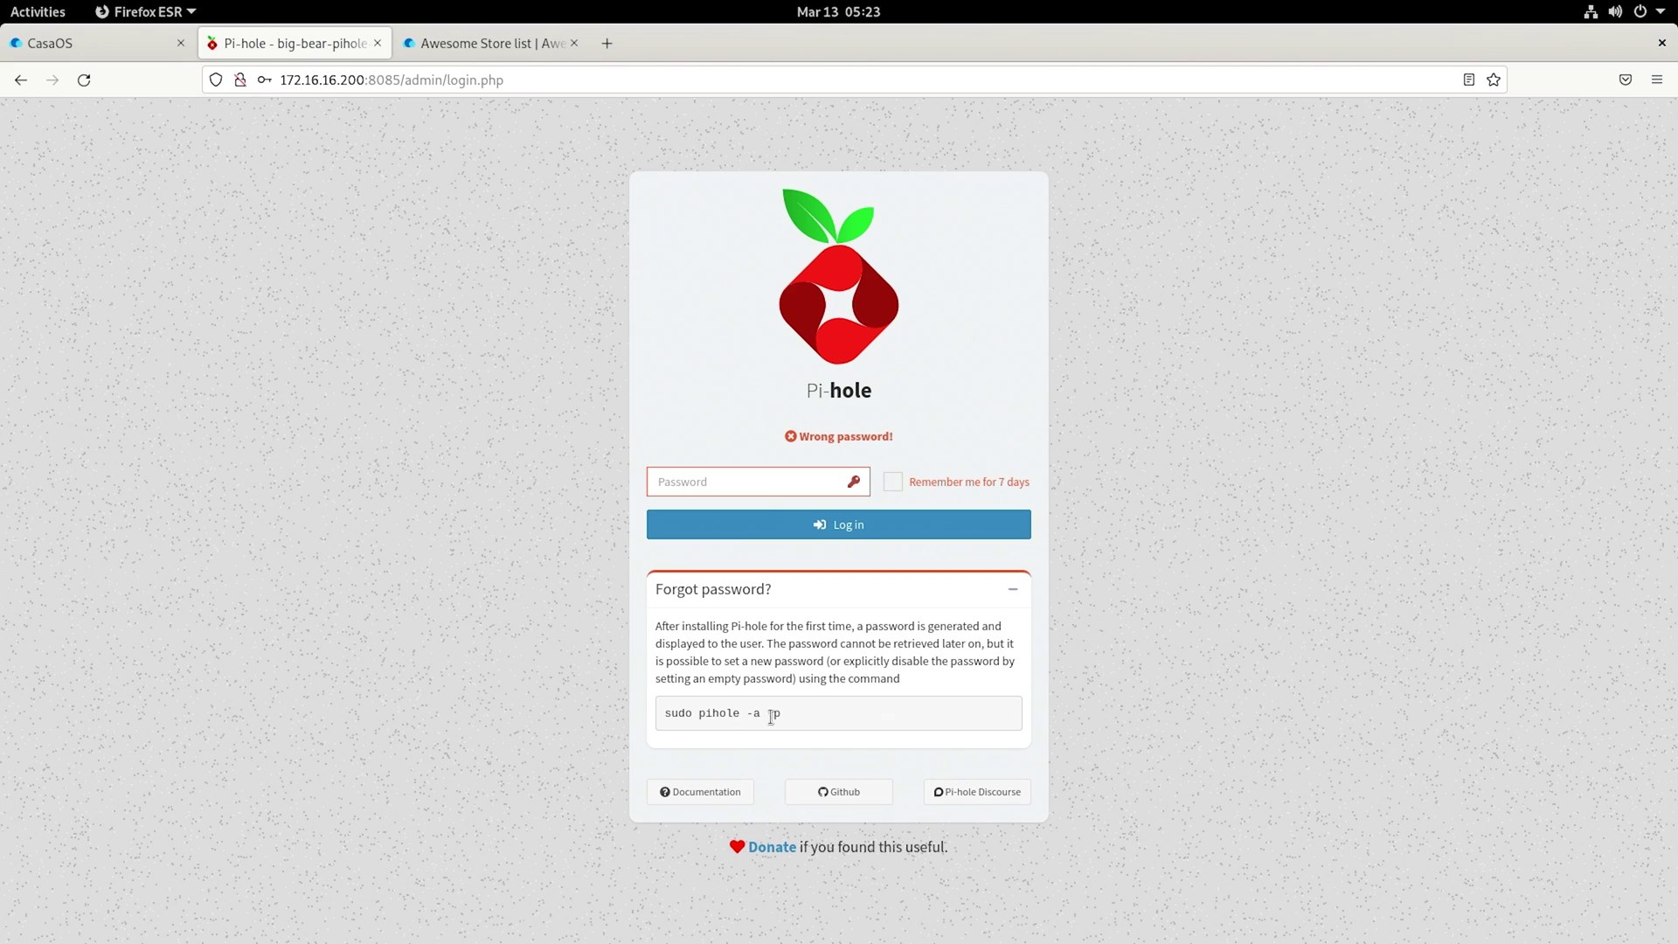
# Step: Copy the reset command 'sudo pihole -a -p' from the Forgot password help
pyautogui.moveTo(784, 711); pyautogui.dragTo(664, 713)
pyautogui.rightClick(697, 722)
pyautogui.click(735, 744)
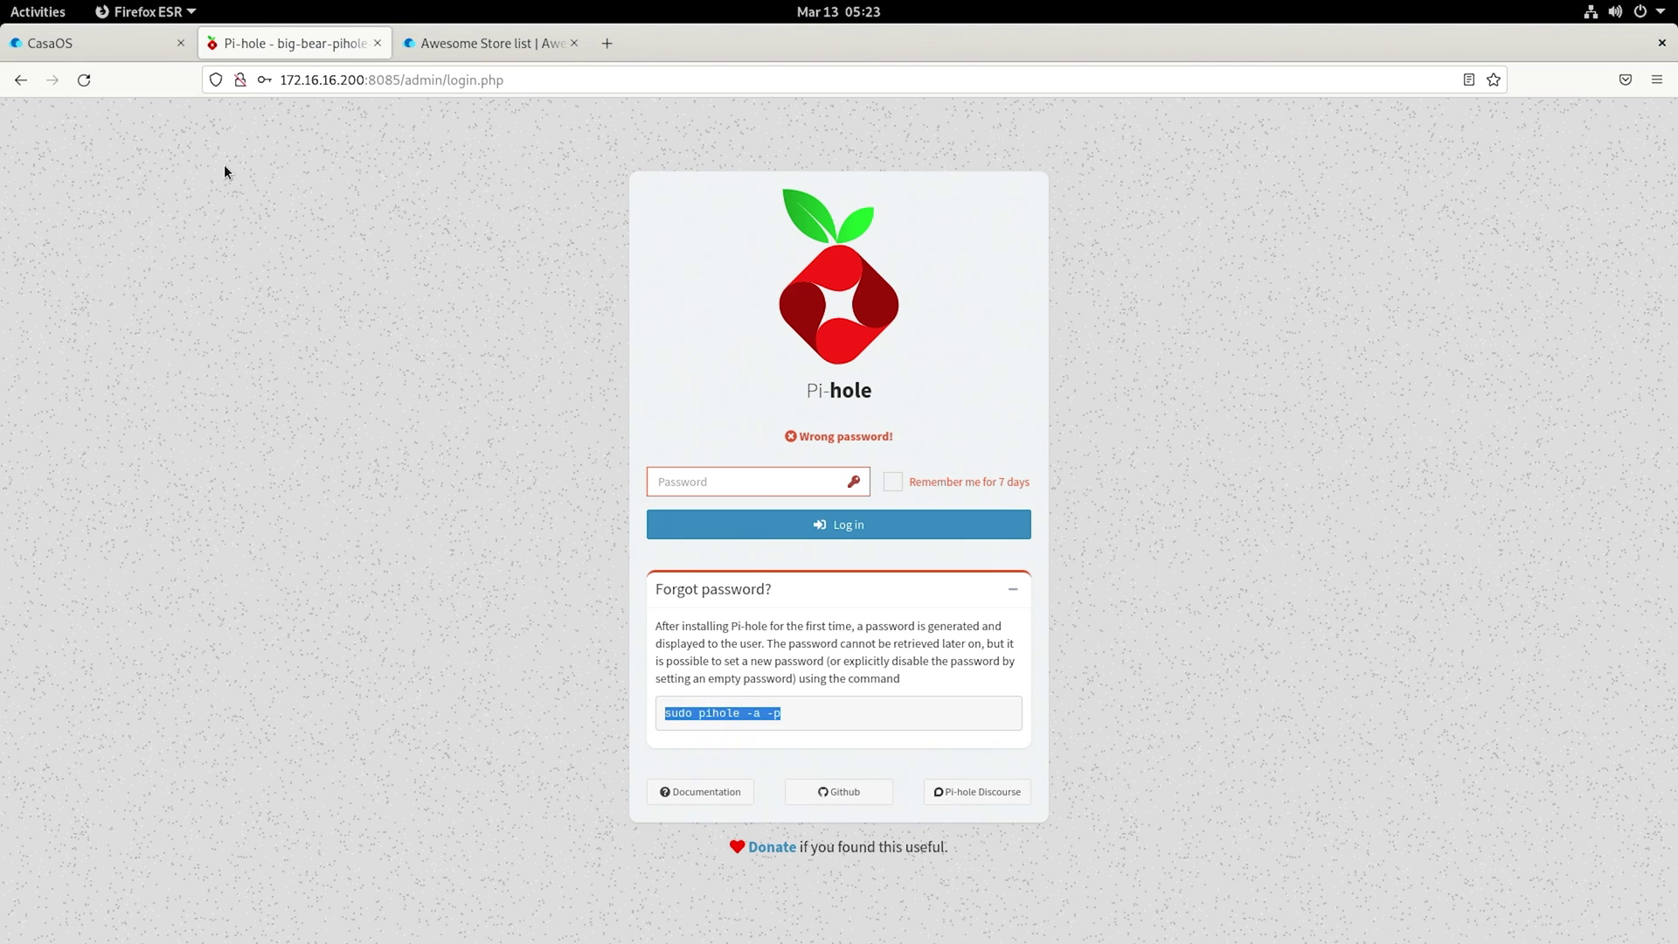
# Step: Open the Pi-hole container's terminal from its CasaOS app settings
pyautogui.click(147, 44)
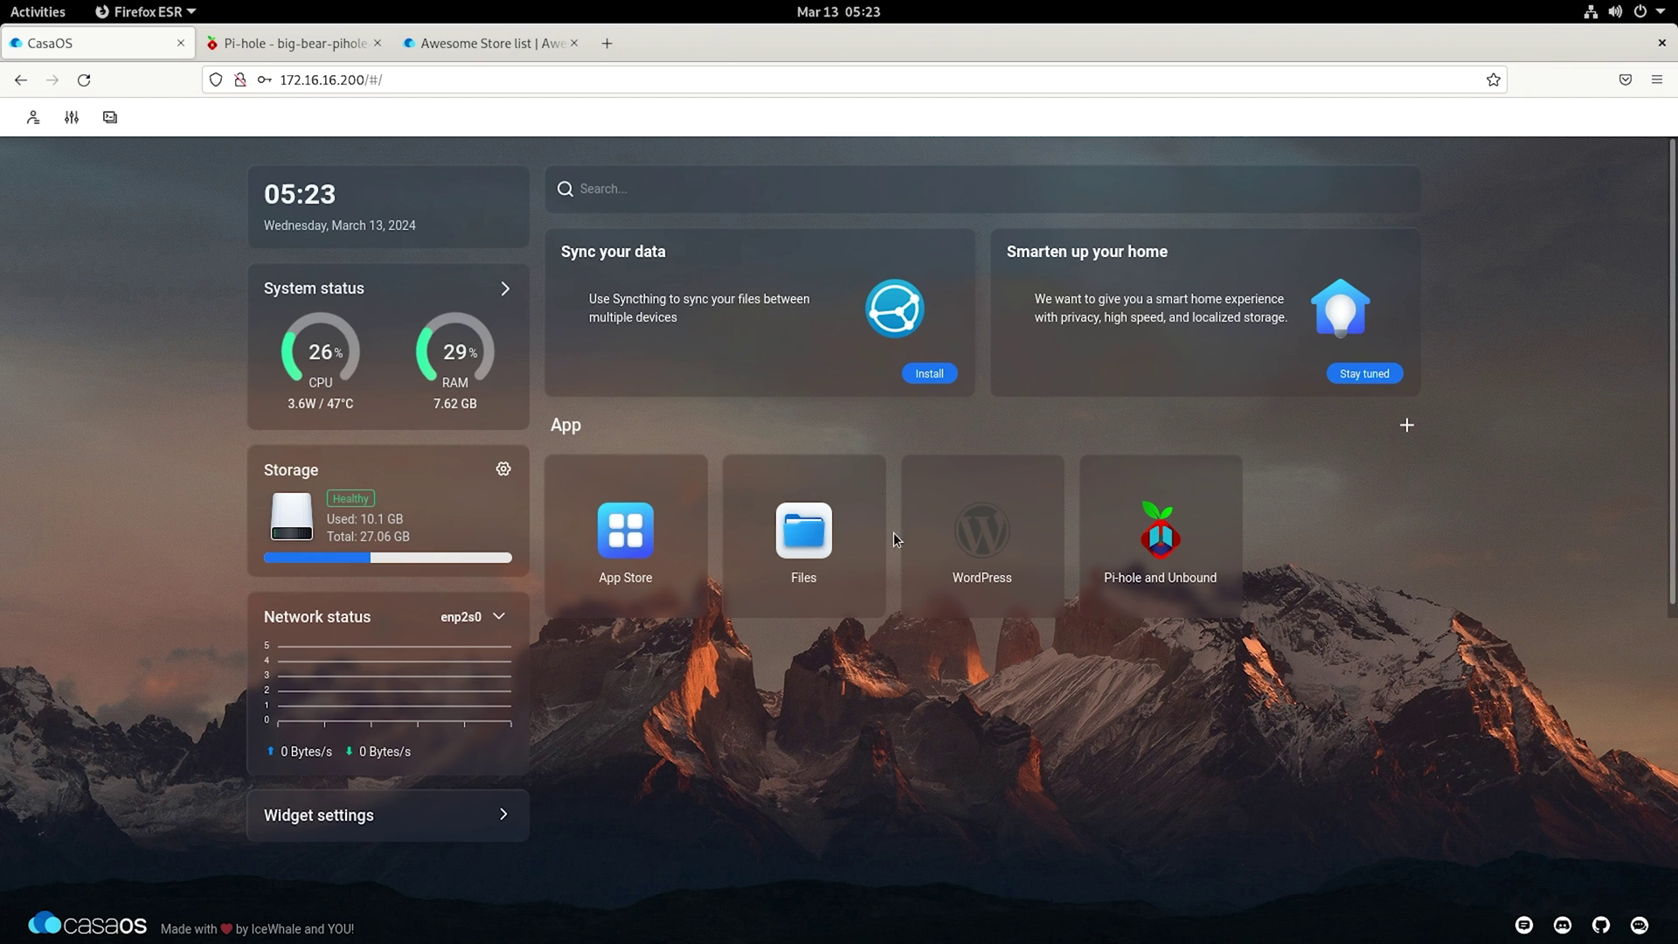
pyautogui.moveTo(1193, 477)
pyautogui.click(1227, 479)
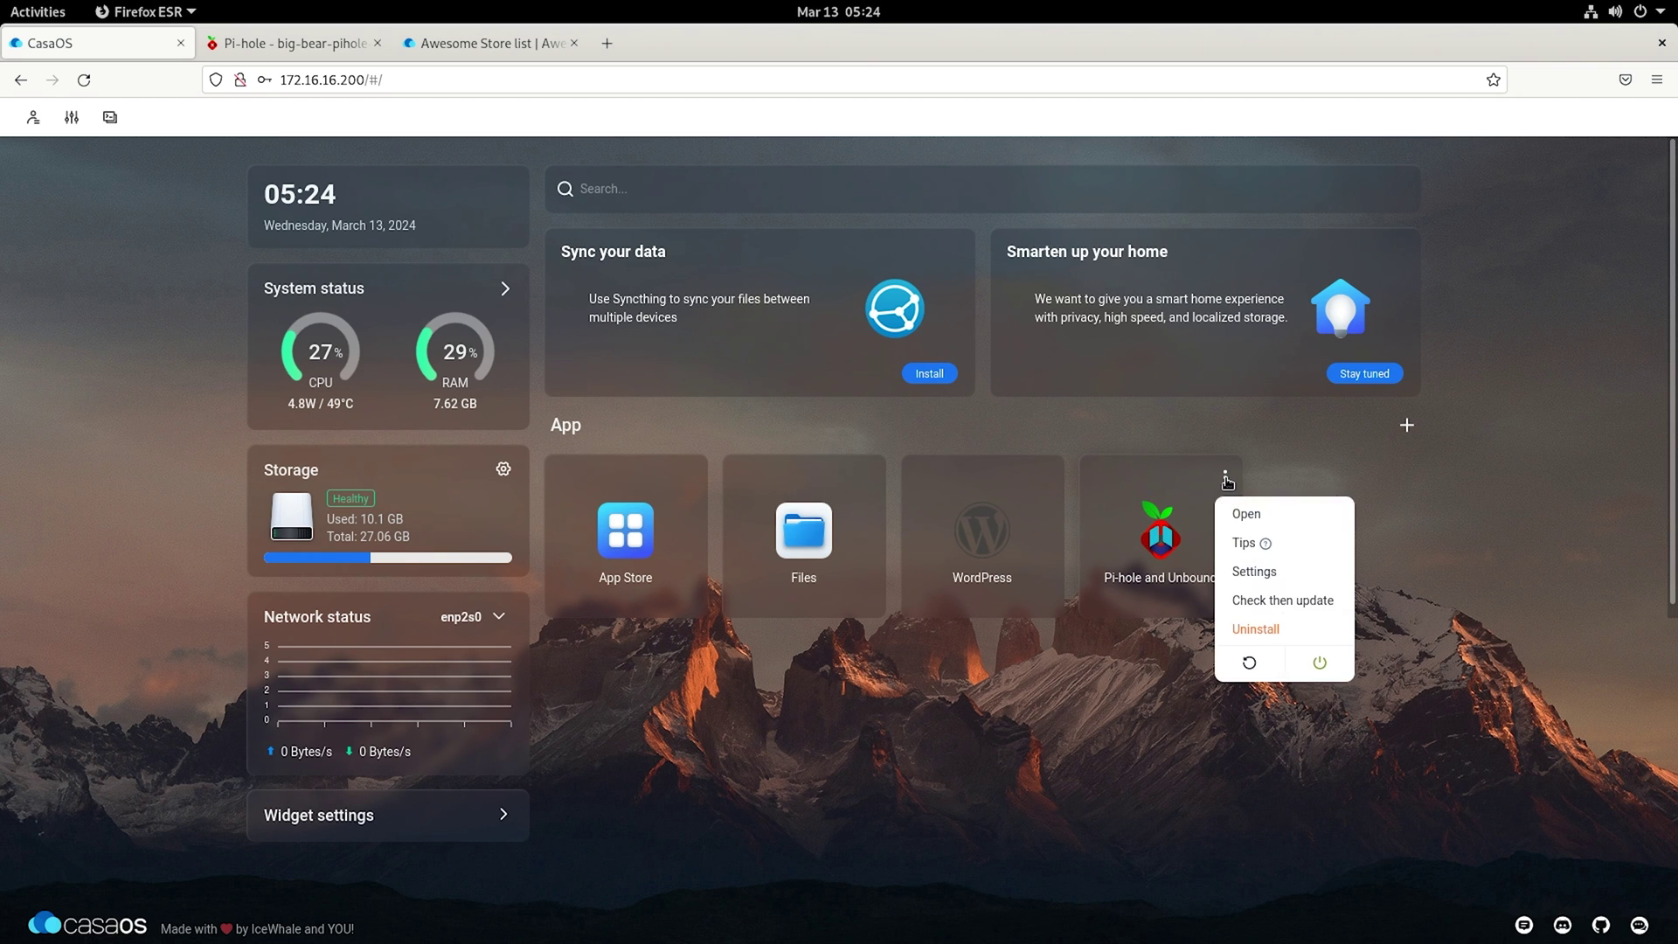
pyautogui.click(1249, 577)
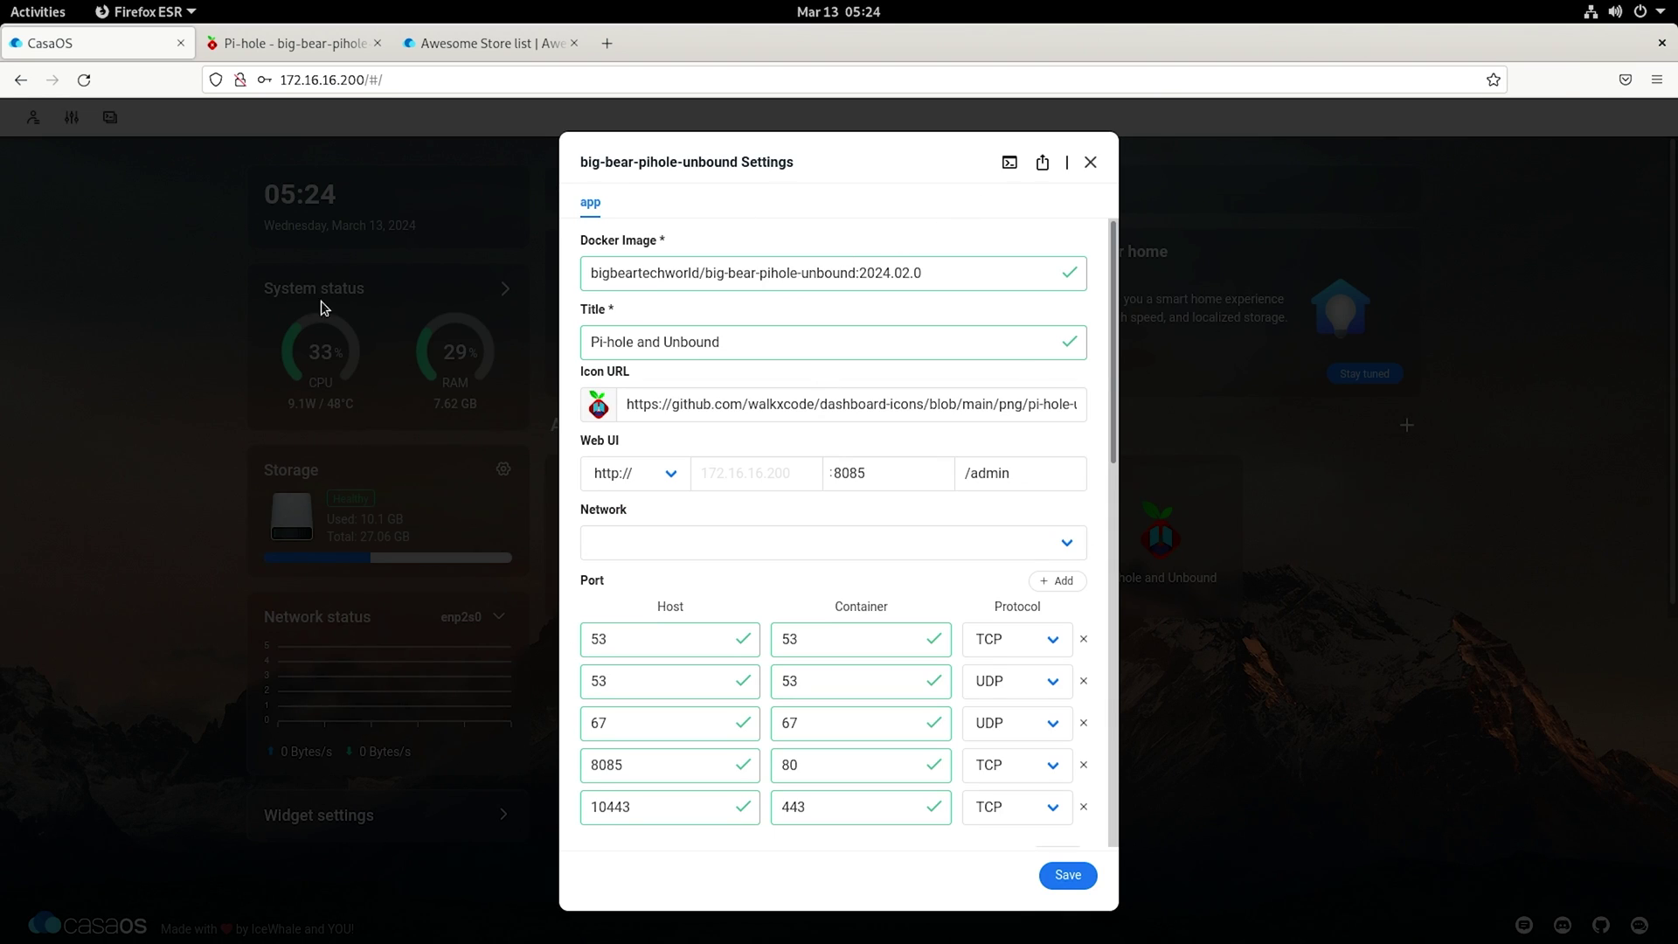
pyautogui.click(1009, 164)
# Step: Run 'sudo pihole -a -p' with a blank password, then return to the Pi-hole login
pyautogui.hotkey('ctrl', 'v')
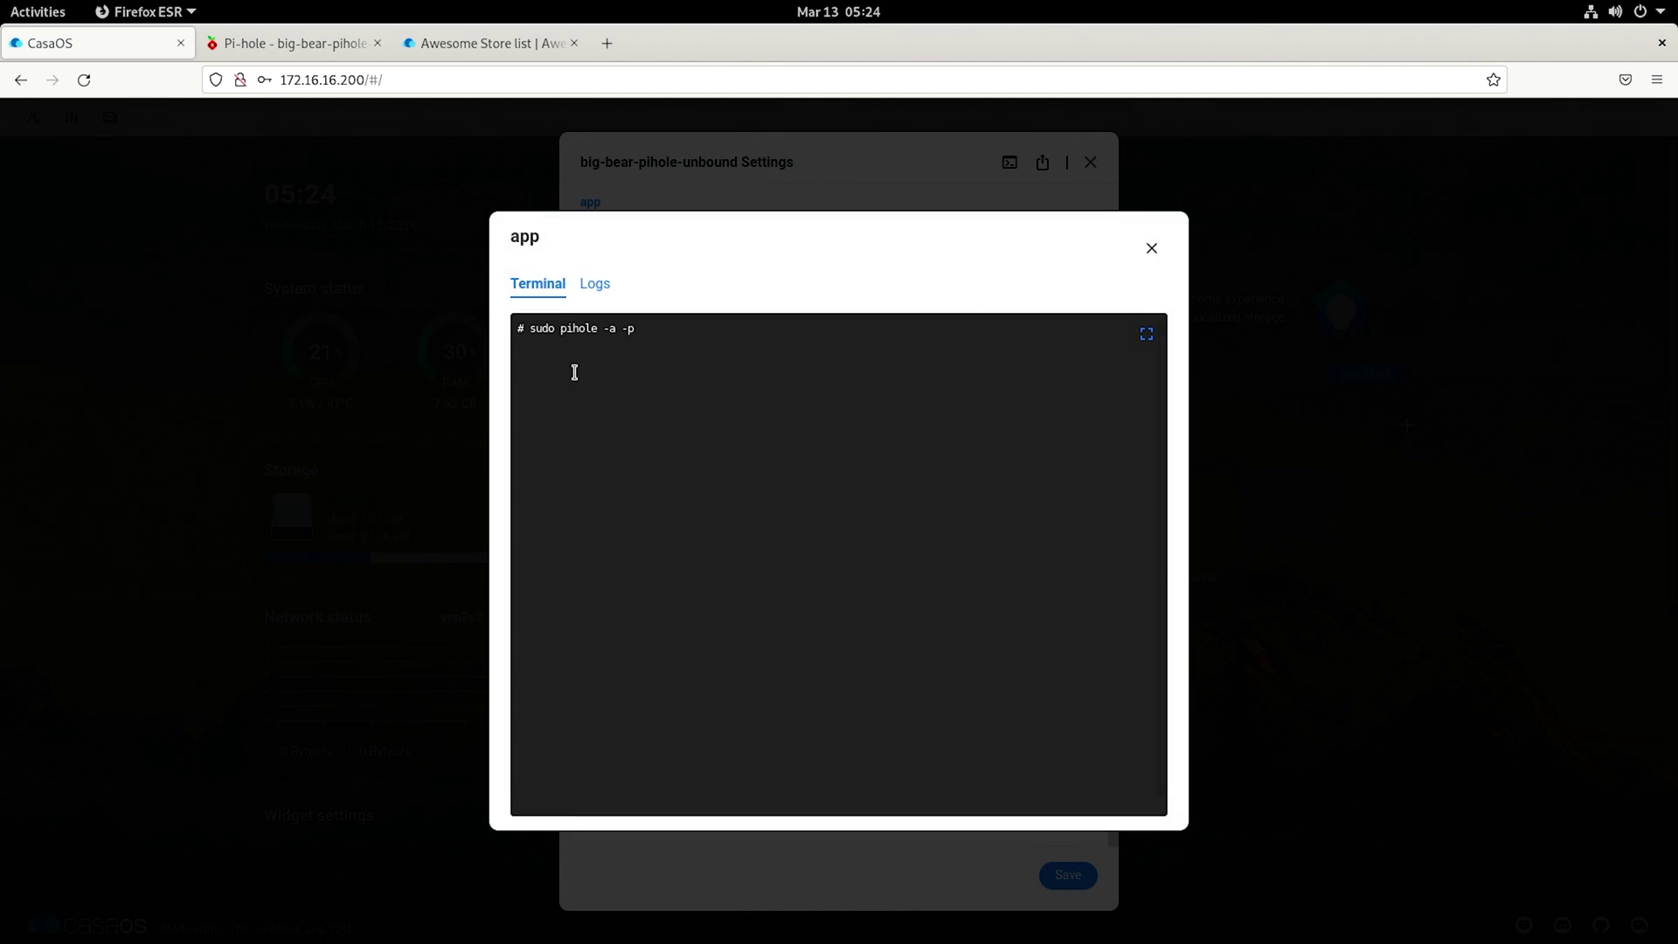
pyautogui.press('Return')
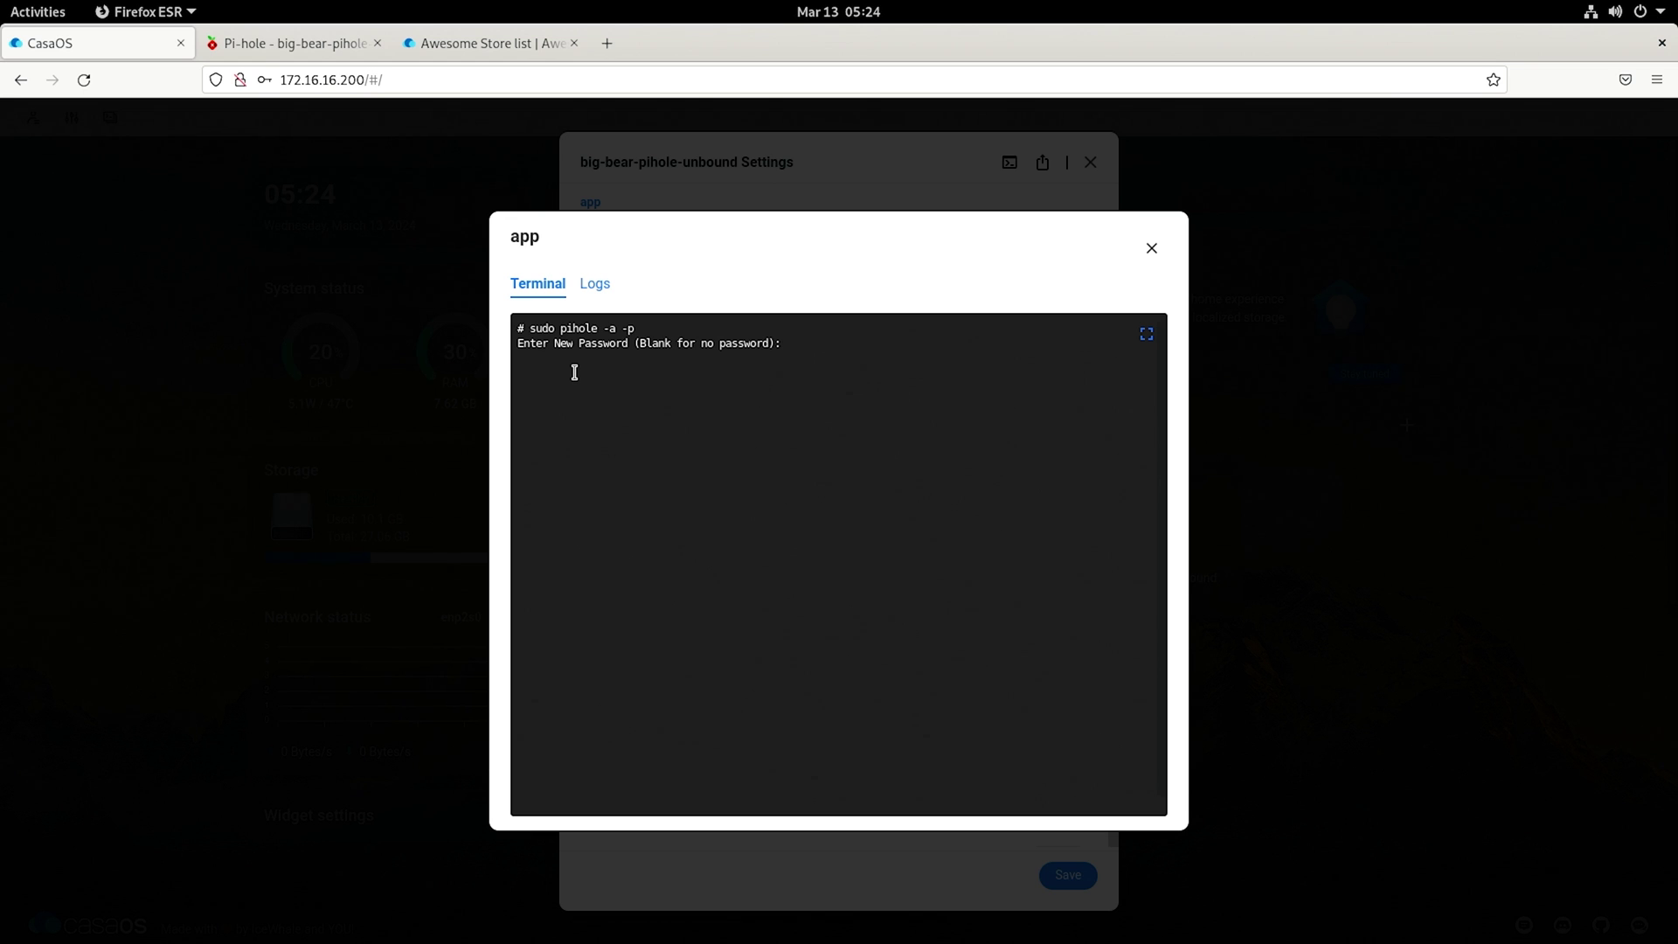
pyautogui.press('Return')
pyautogui.click(294, 43)
# Step: Remove login.php from the Pi-hole address to open the admin dashboard without a password
pyautogui.moveTo(451, 81); pyautogui.dragTo(542, 94)
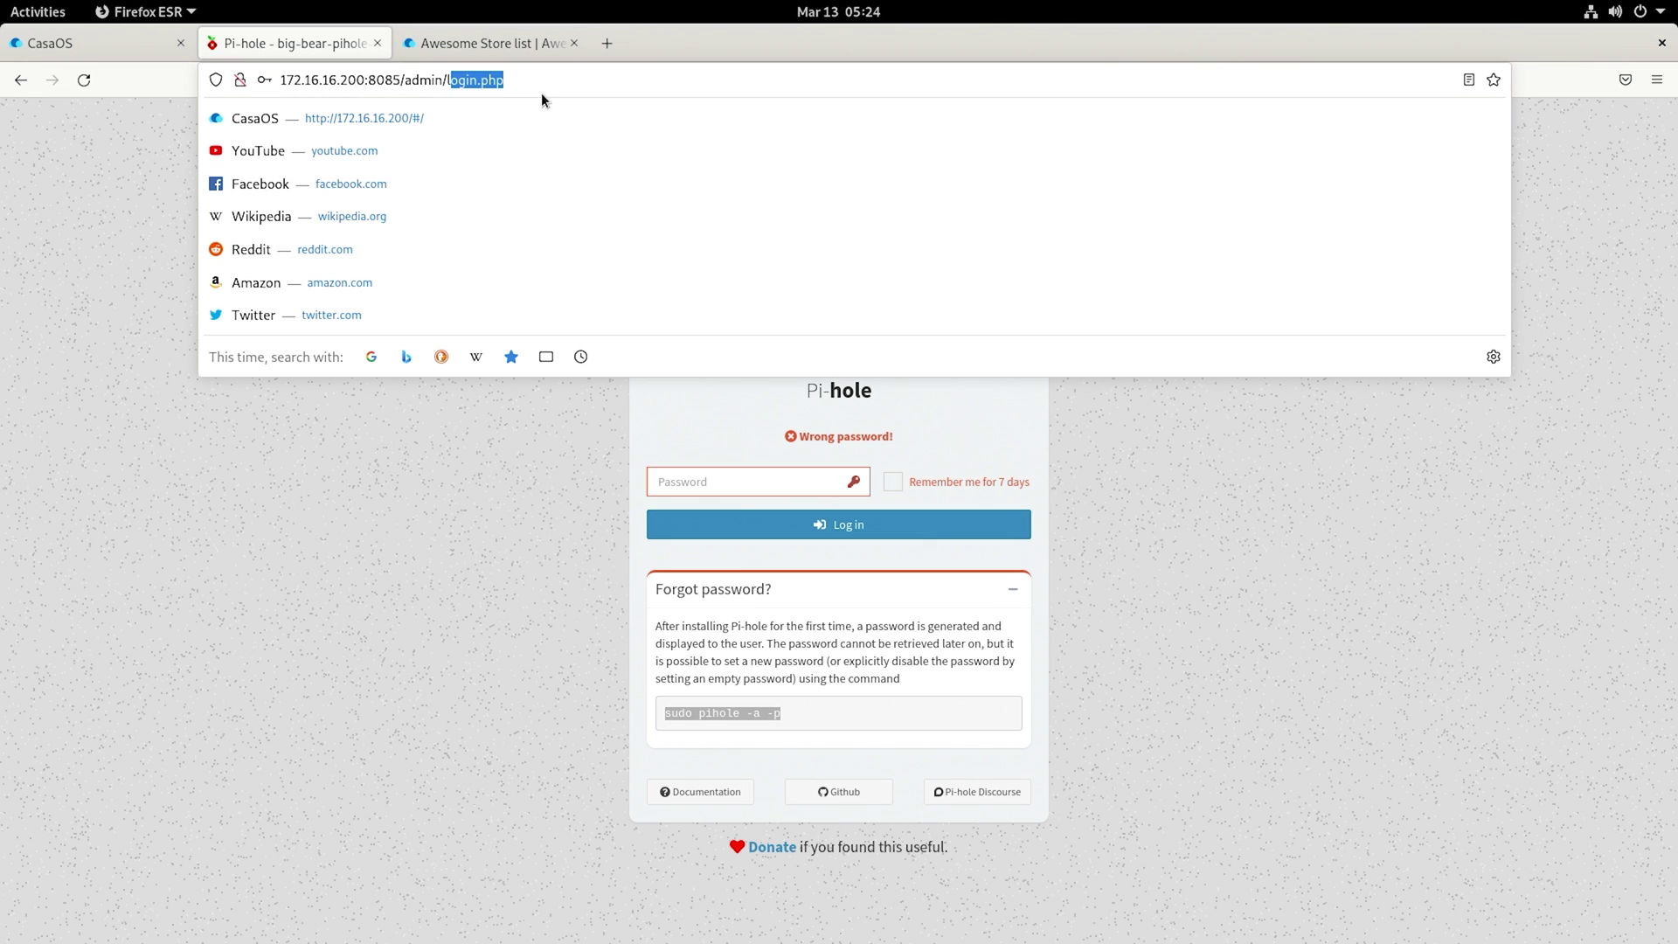
pyautogui.press('BackSpace')
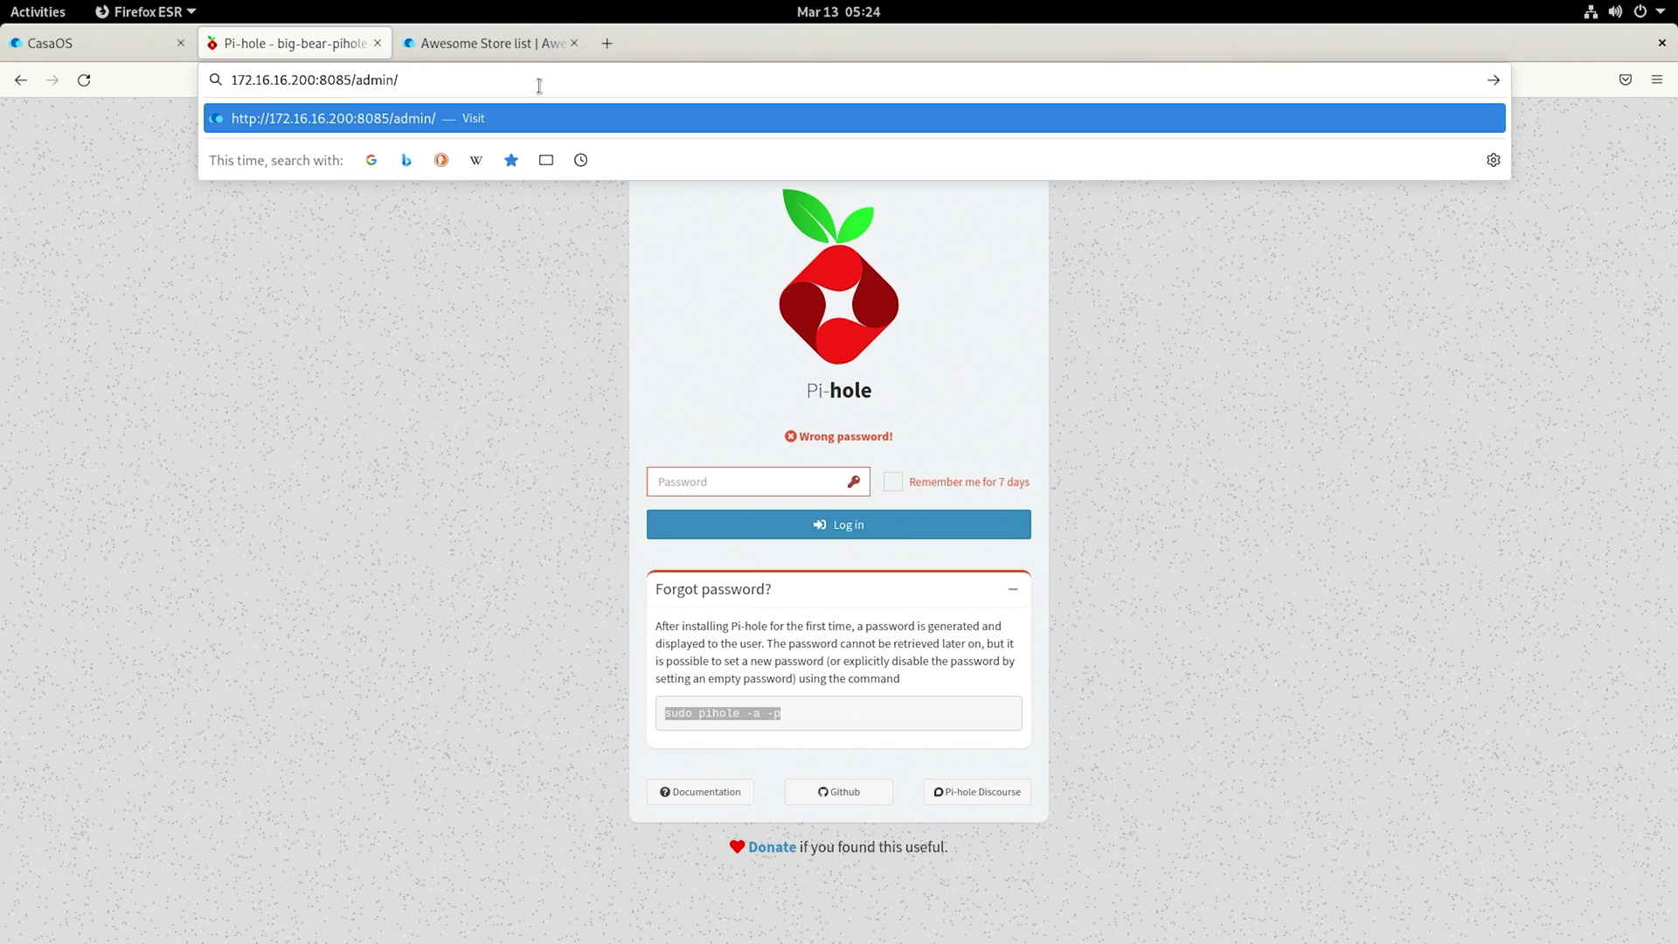
pyautogui.press('Return')
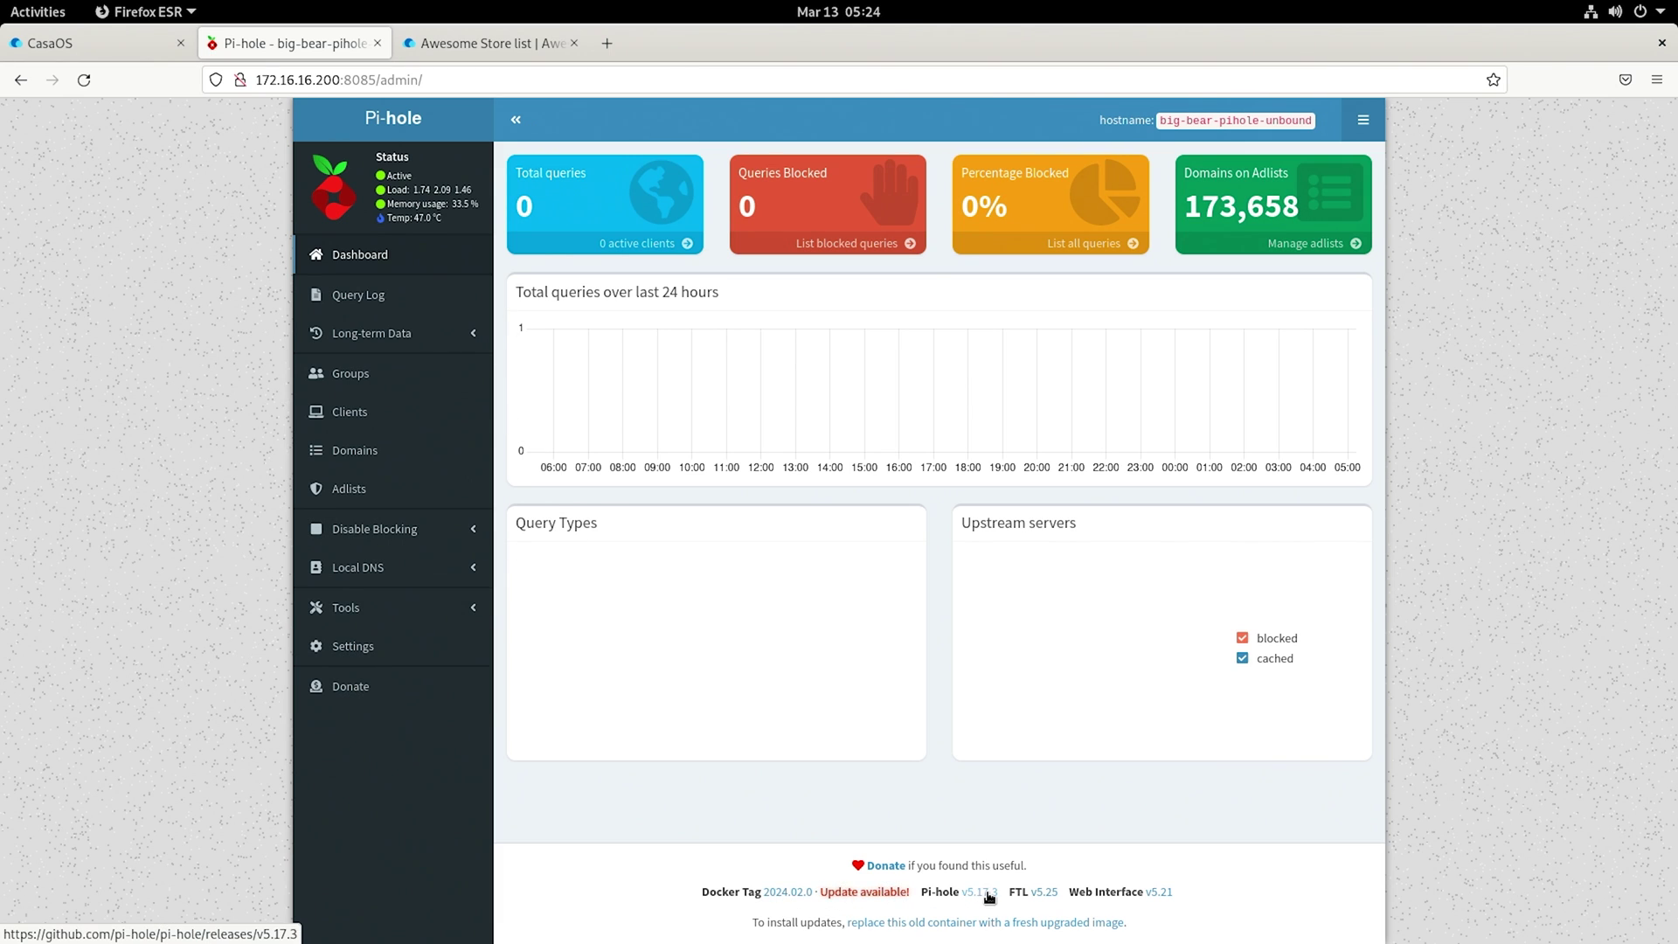
# Step: Check that Pi-hole's DNS settings use 127.0.0.1#5353 as the custom upstream server, then return to CasaOS
pyautogui.click(374, 469)
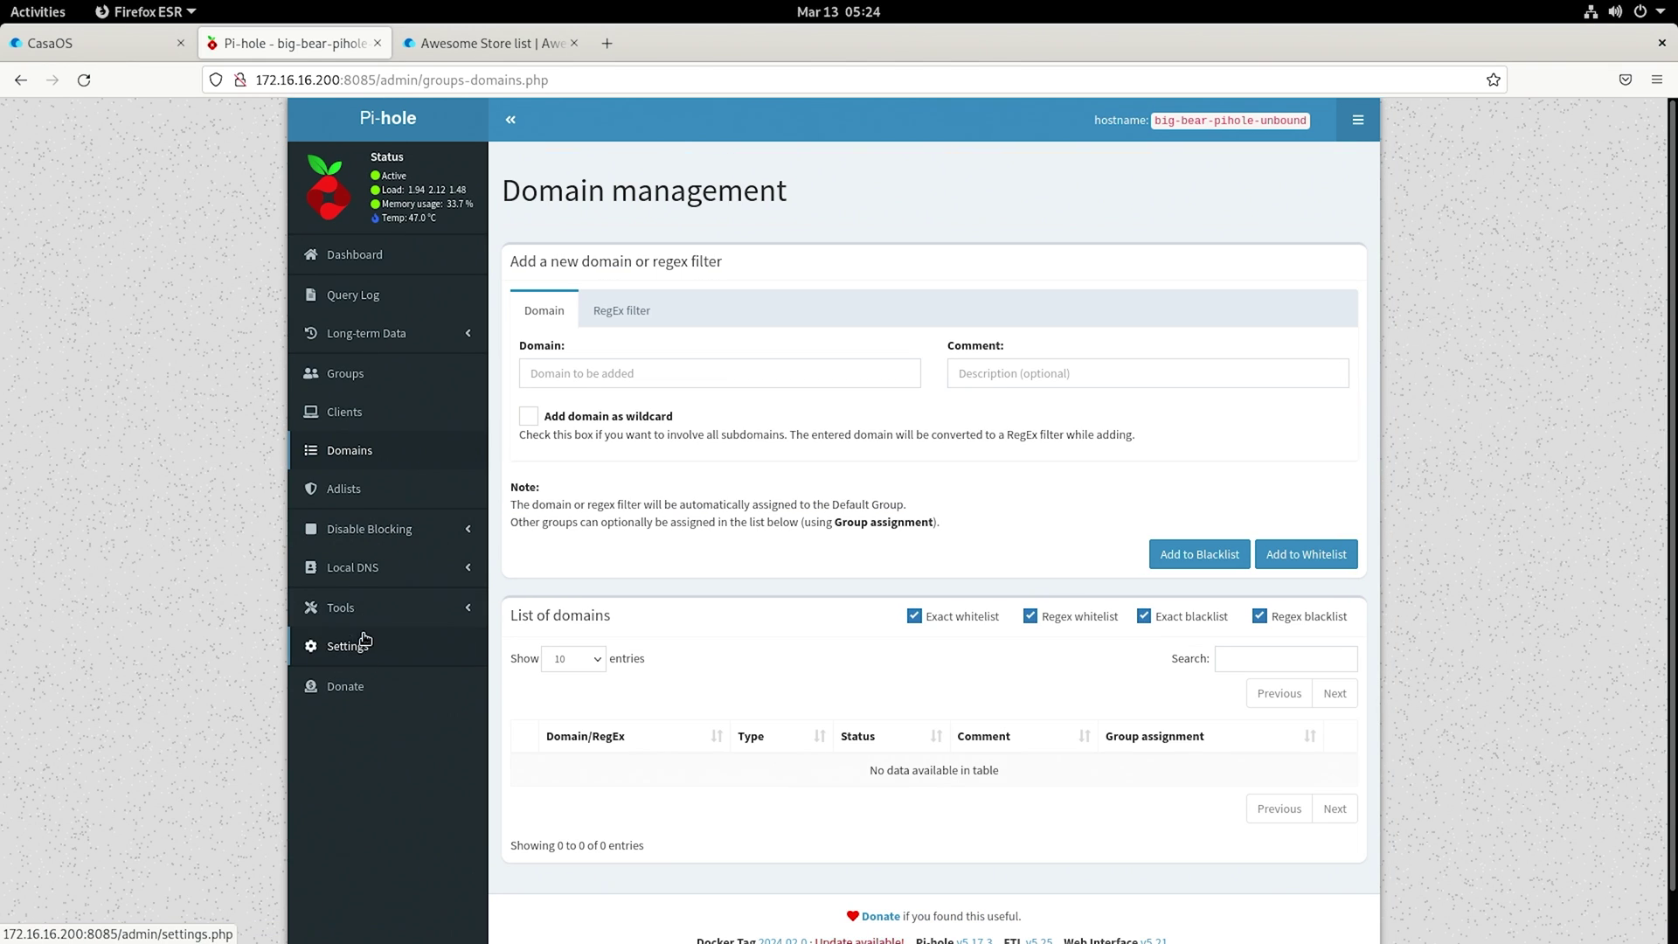
pyautogui.click(349, 645)
pyautogui.click(622, 172)
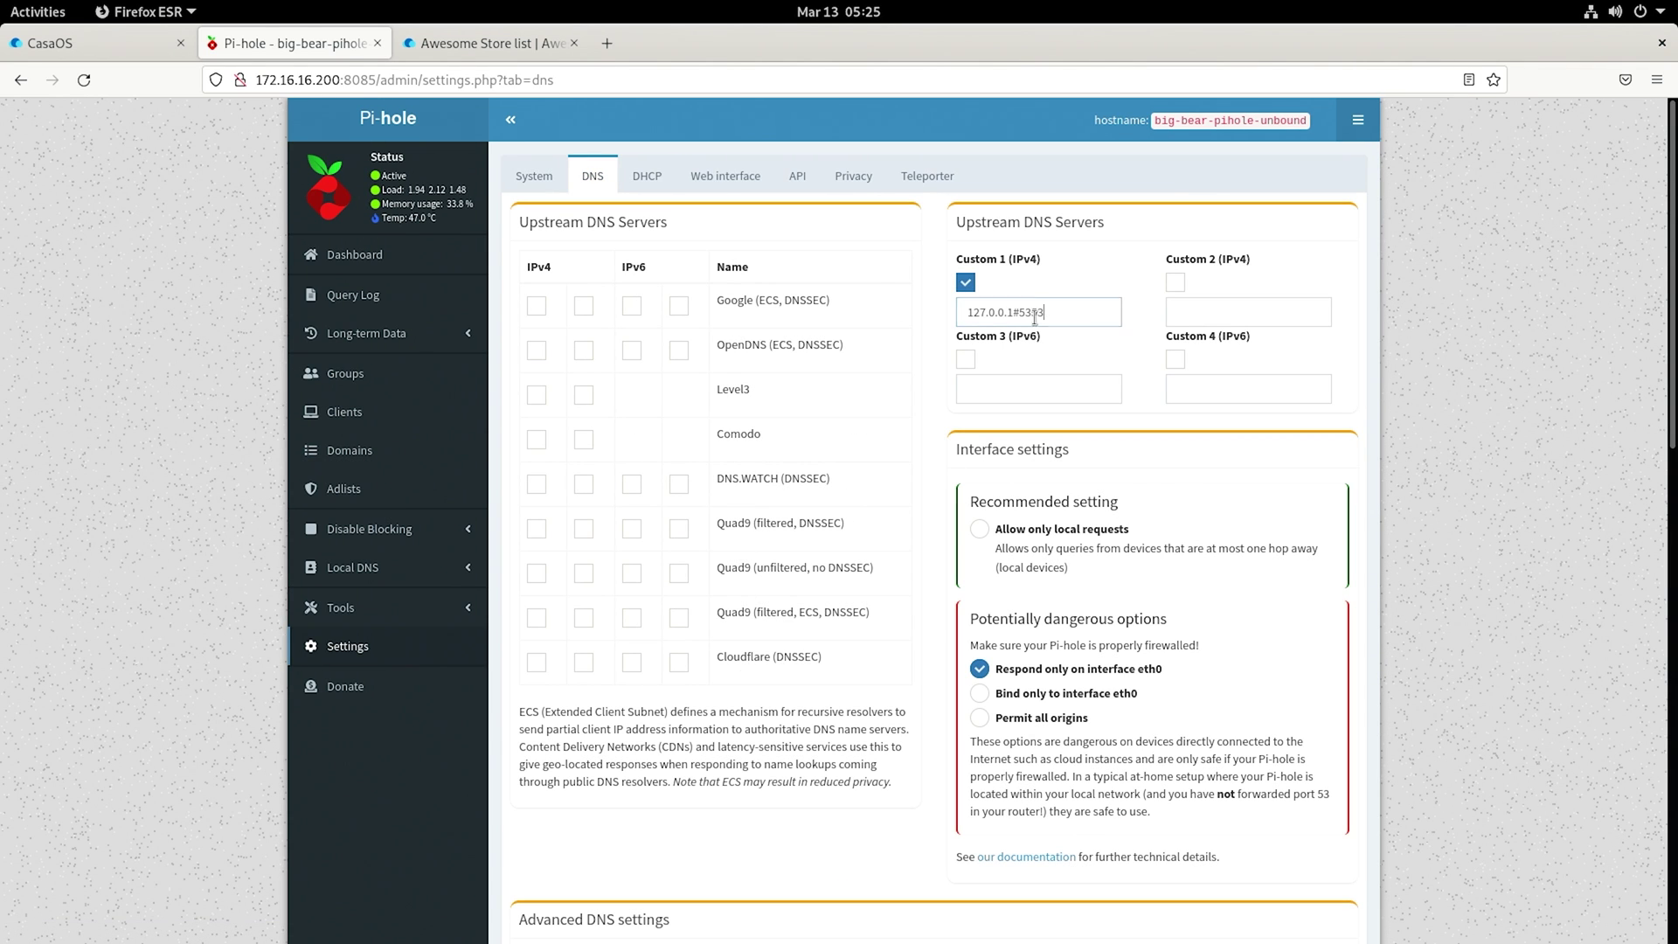
pyautogui.moveTo(1052, 316); pyautogui.dragTo(959, 318)
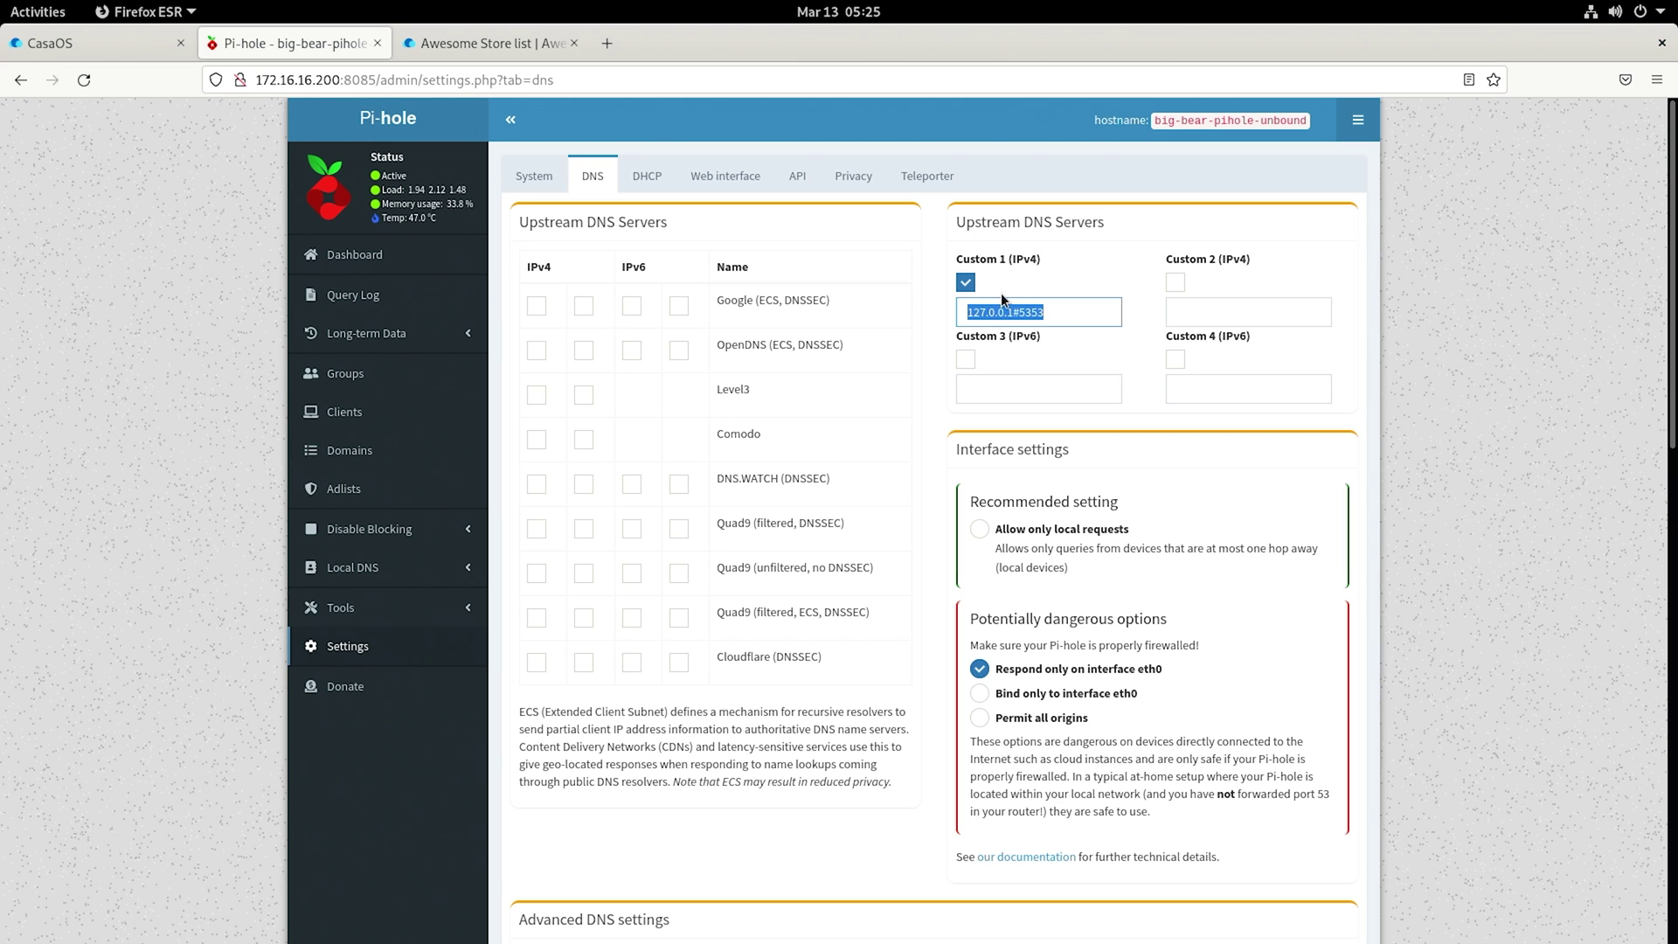
pyautogui.click(87, 48)
# Step: Close the Pi-hole terminal and settings dialogs, note the server IP, and return to the CasaOS App Store
pyautogui.click(1151, 248)
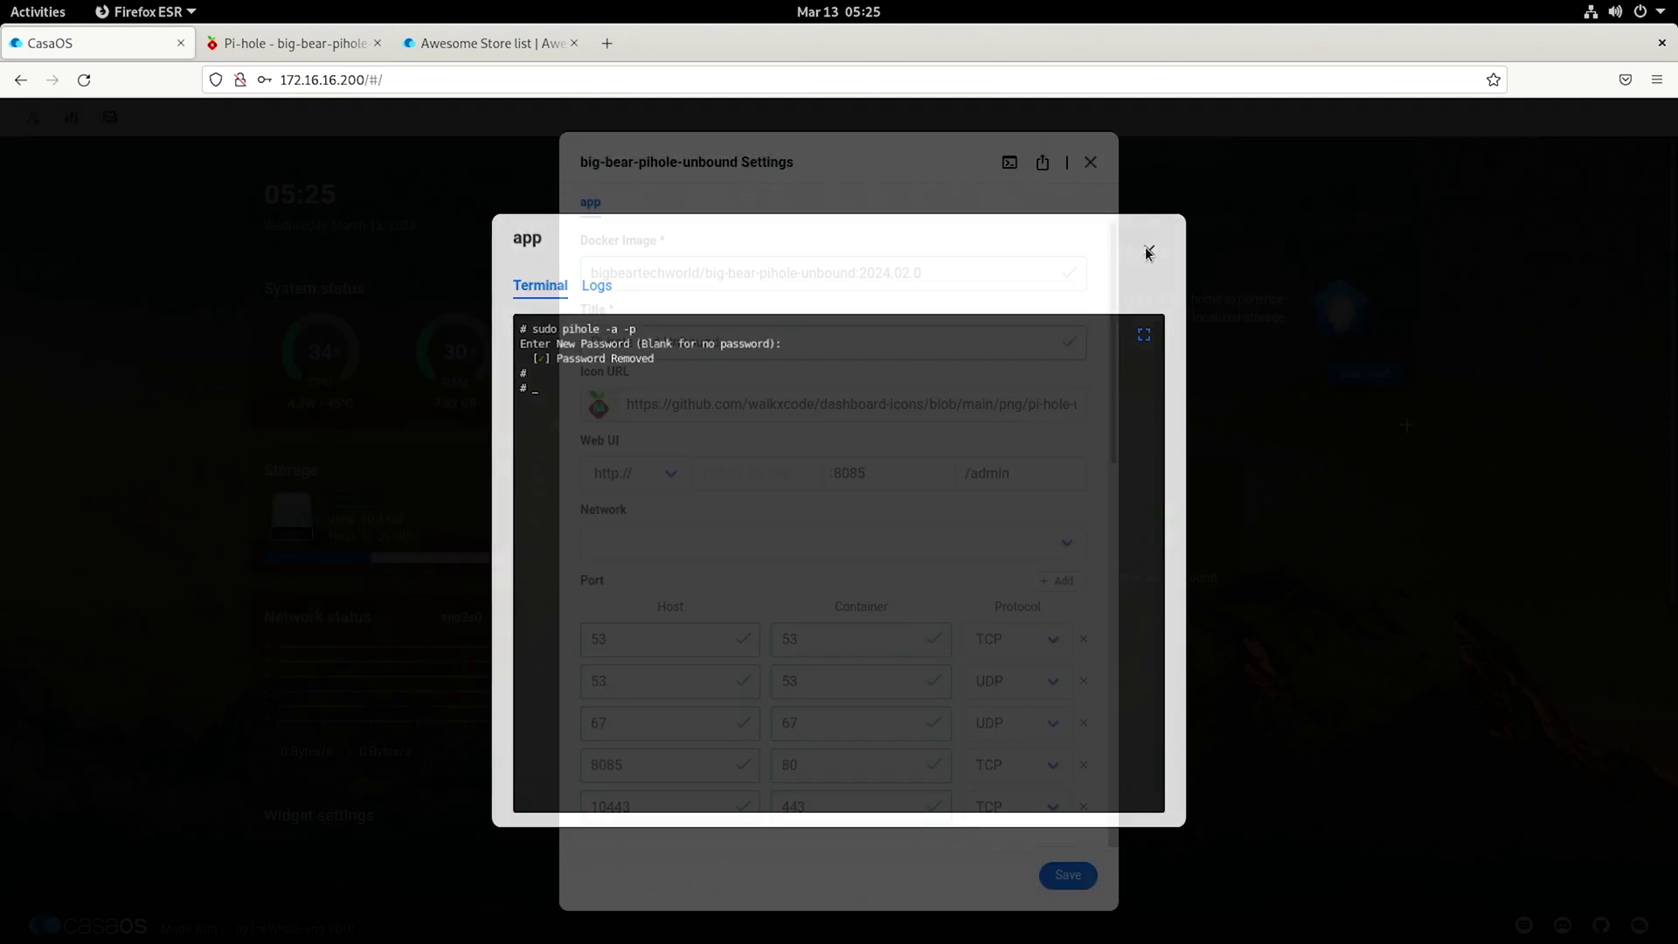
pyautogui.click(1092, 163)
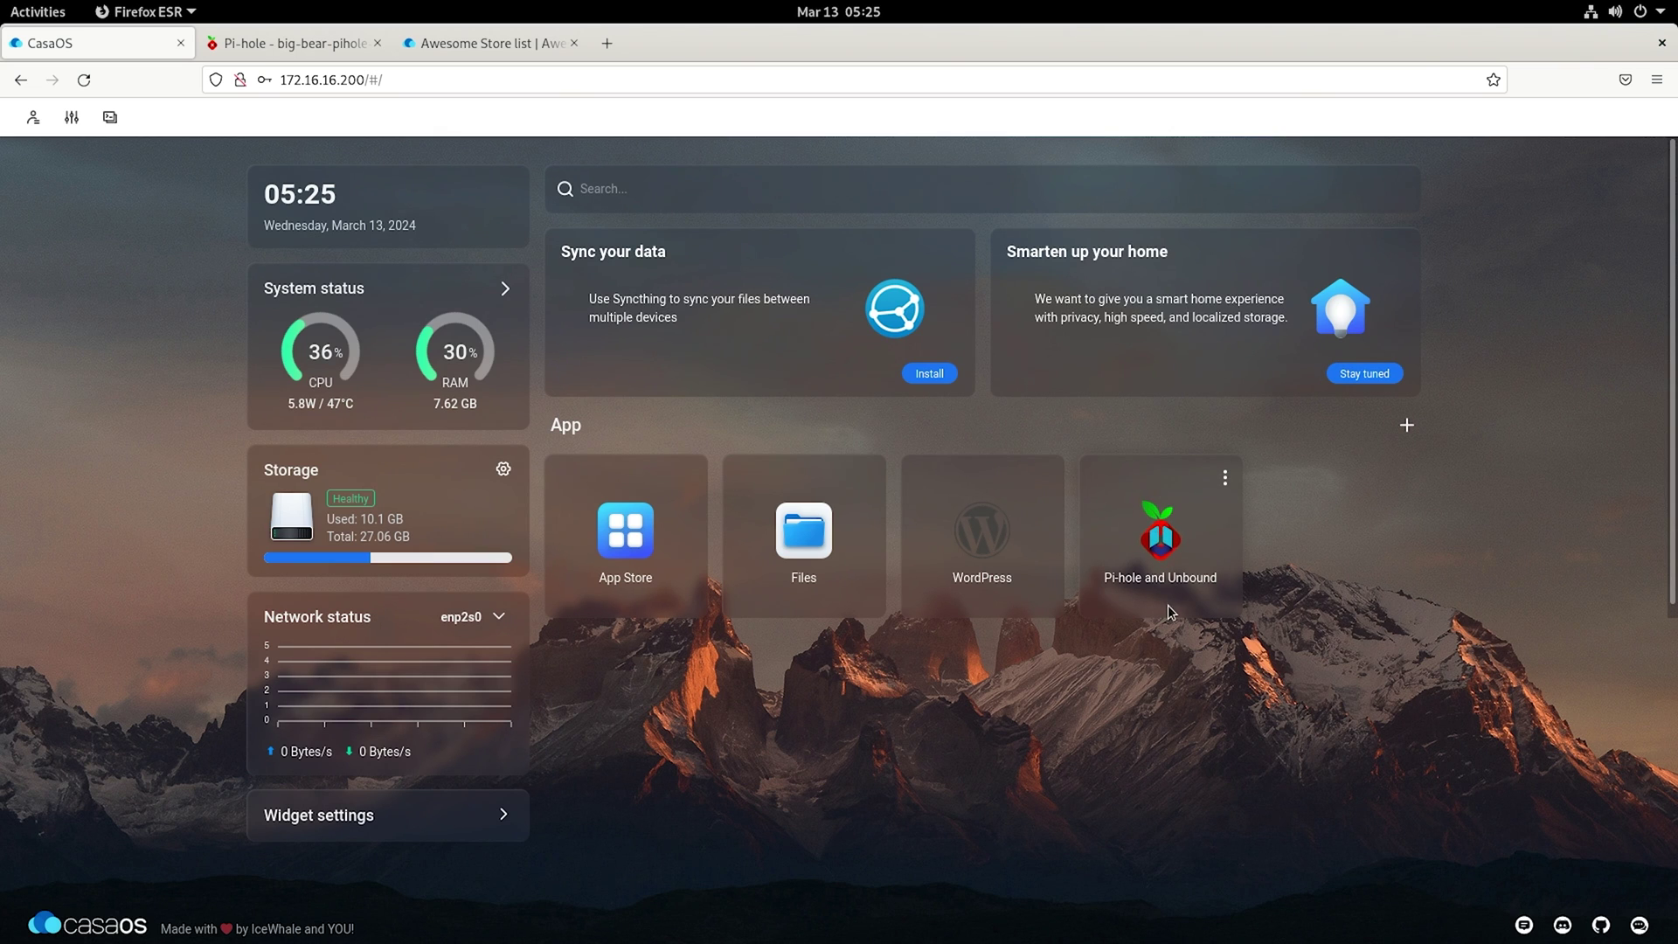
pyautogui.click(283, 54)
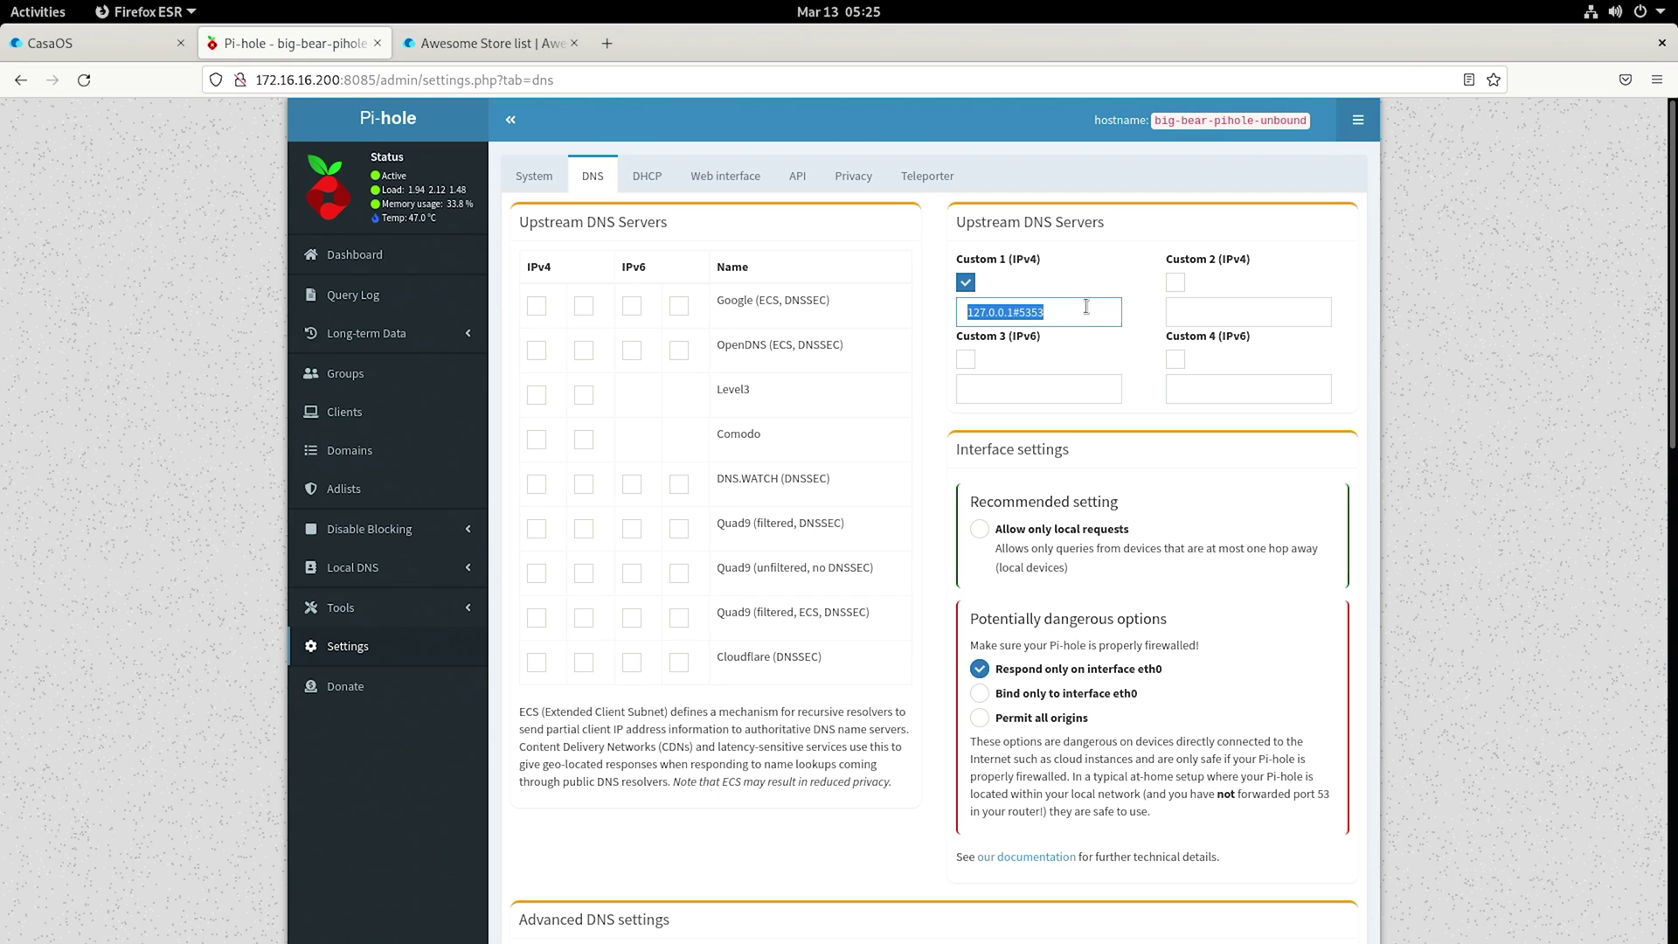
pyautogui.doubleClick(341, 79)
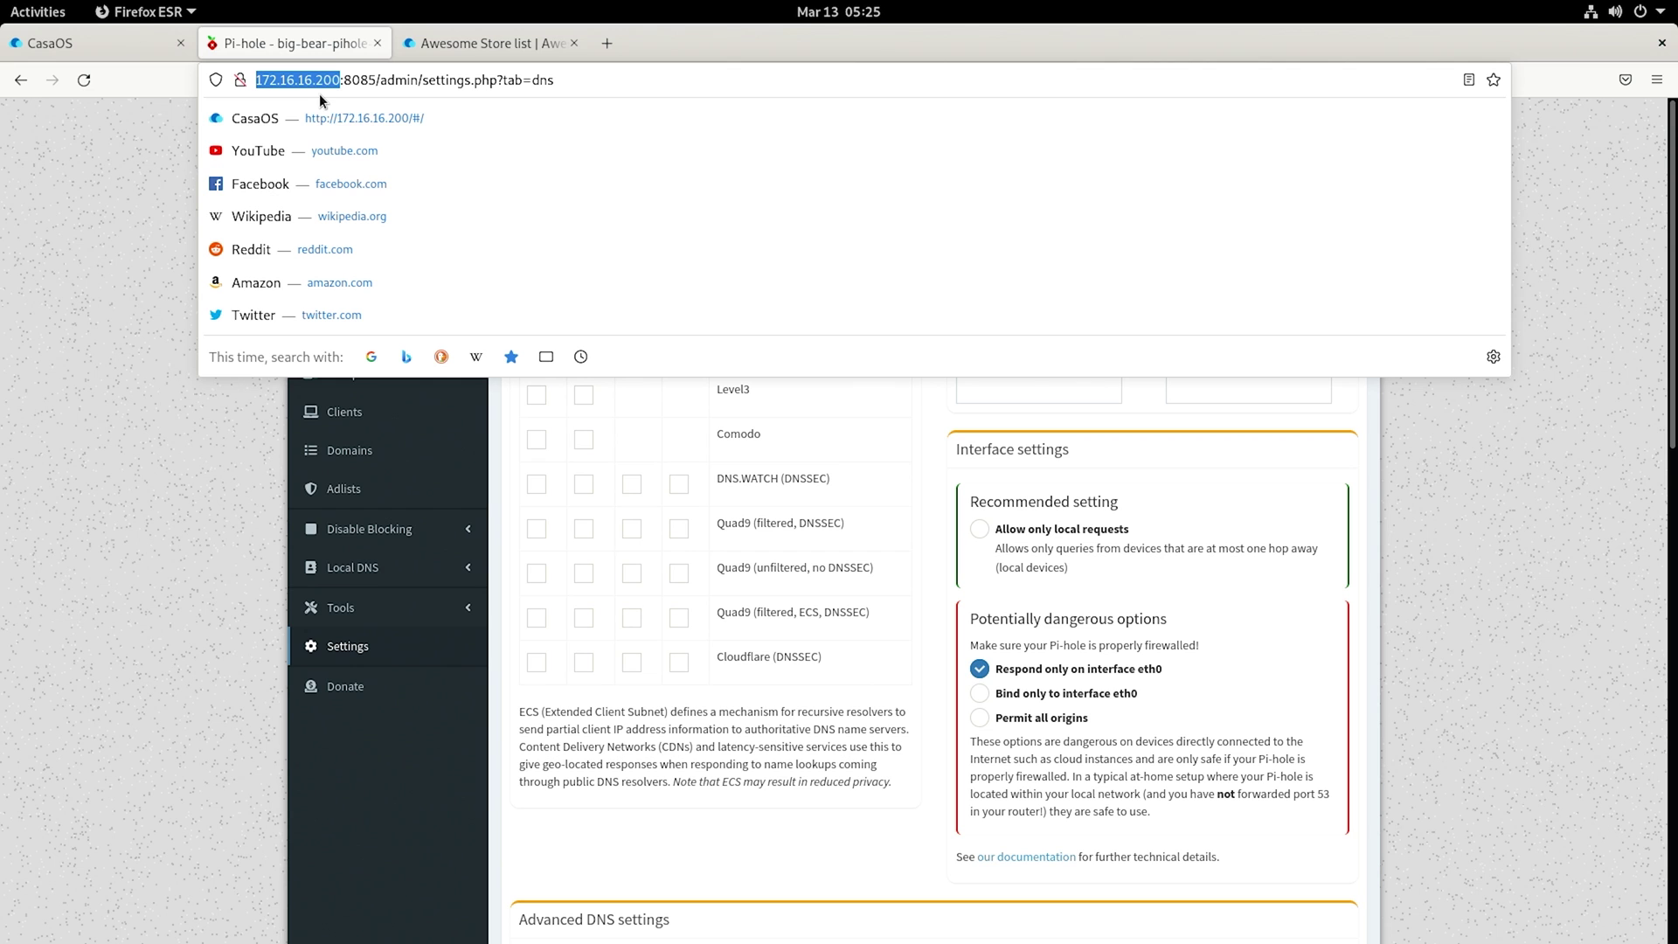
pyautogui.click(61, 39)
pyautogui.click(614, 535)
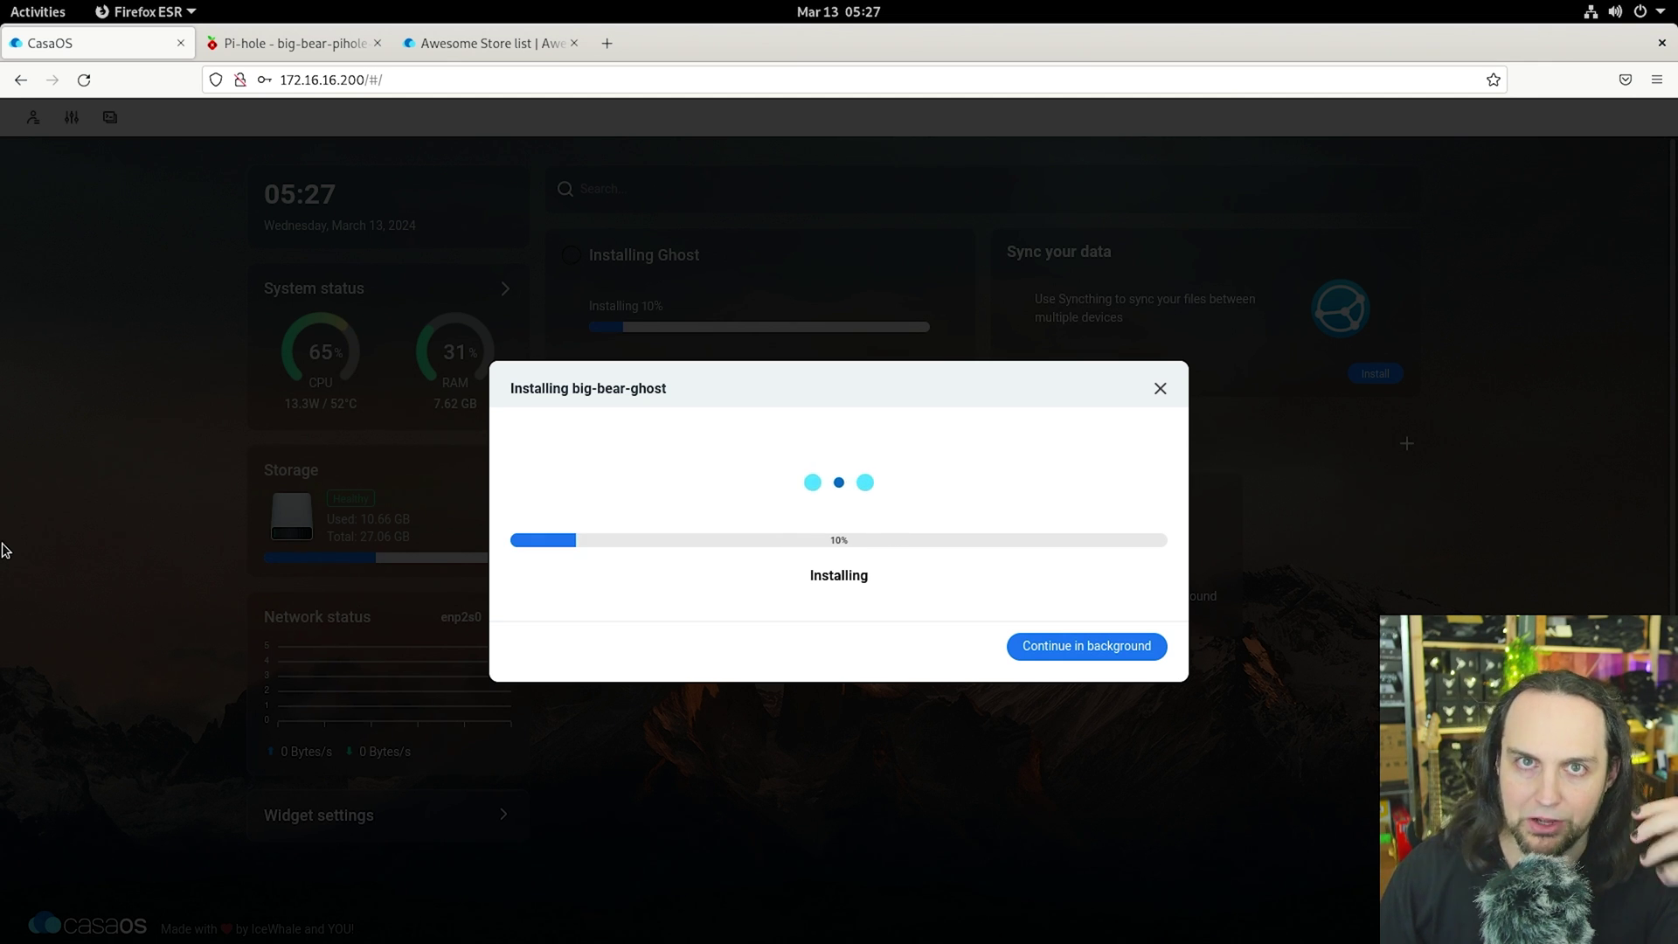
# Step: Send the Ghost install to the background and search the App Store for 'rss'
pyautogui.click(29, 578)
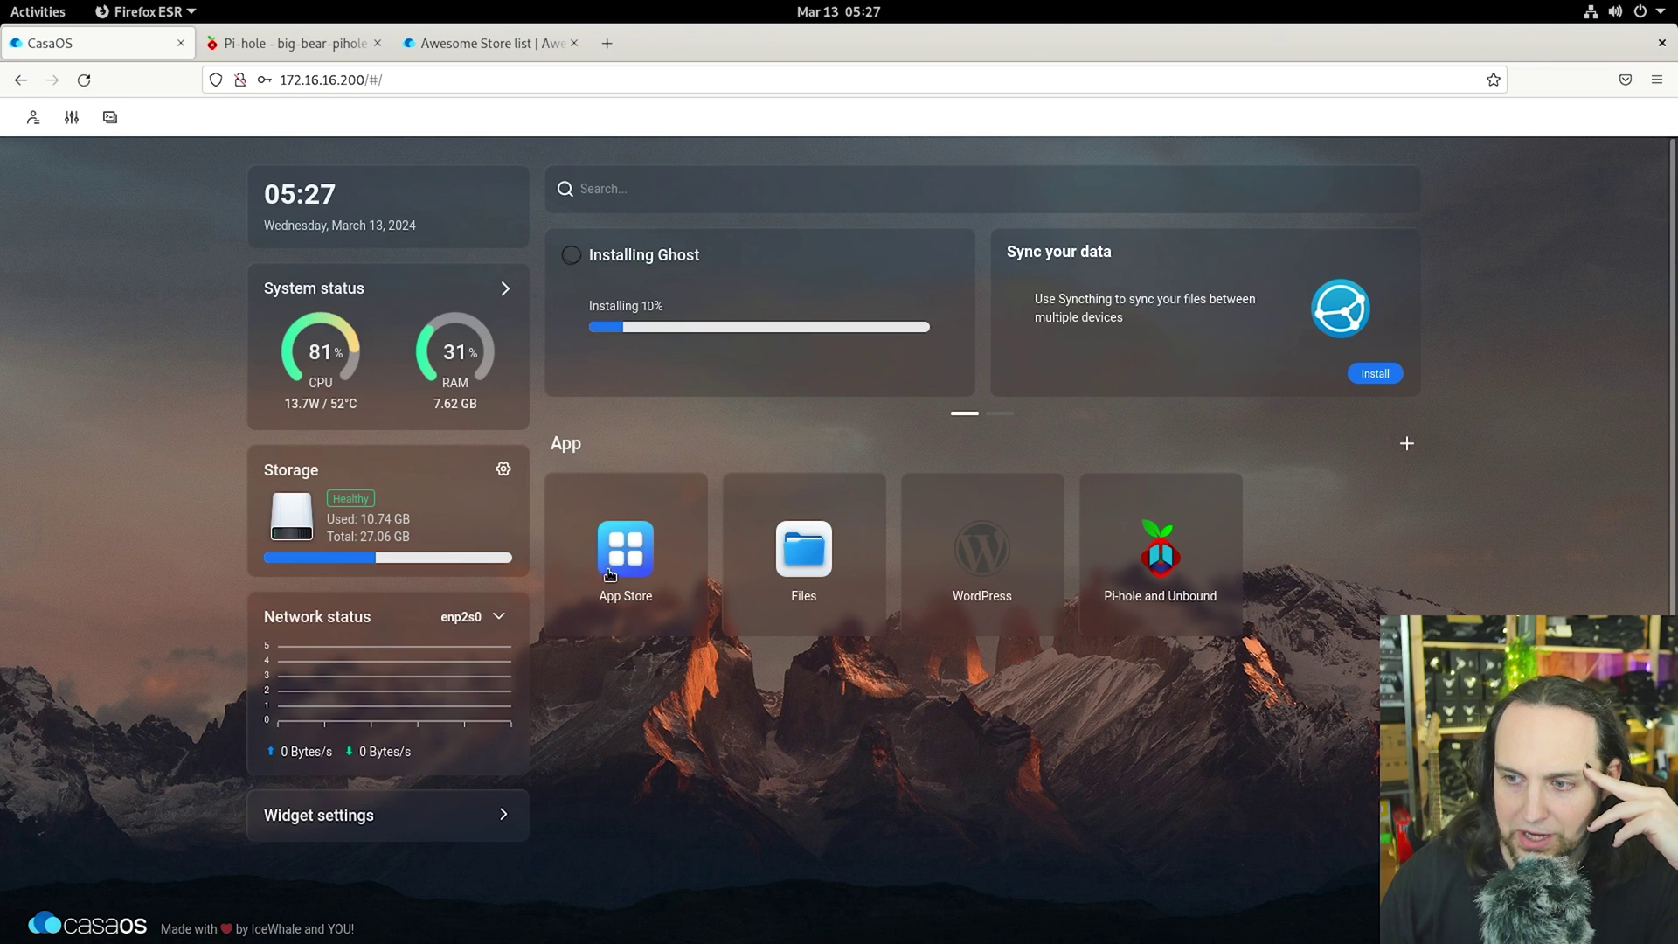
pyautogui.click(605, 574)
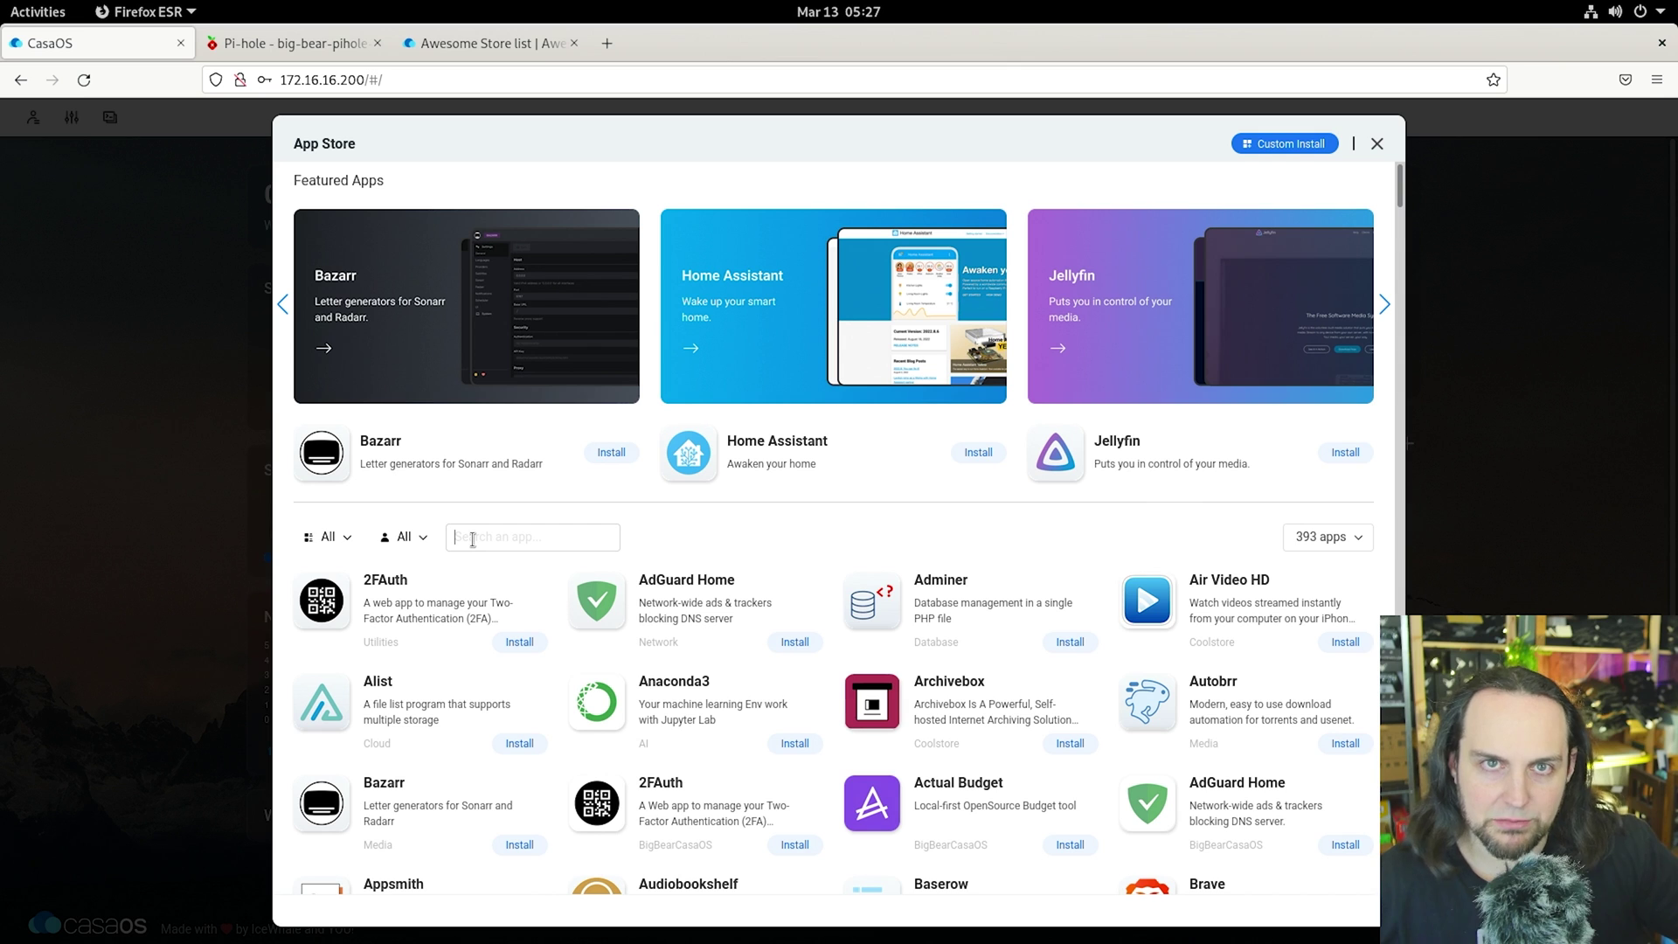
pyautogui.write('rss')
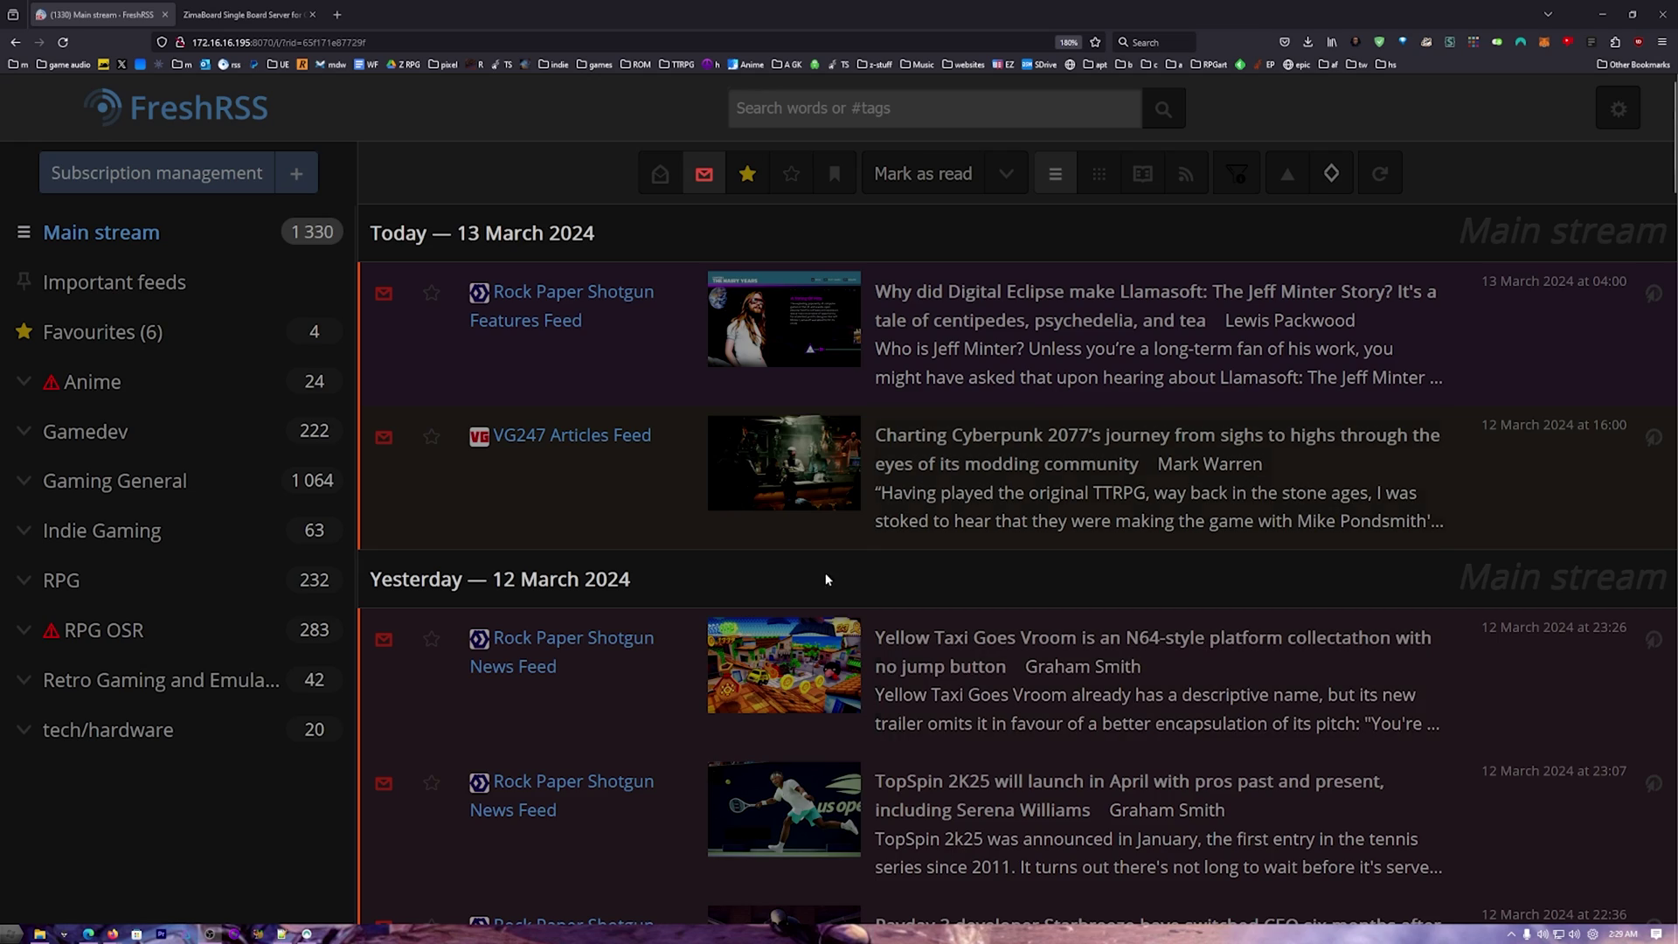
pyautogui.scroll(-10, 827, 579)
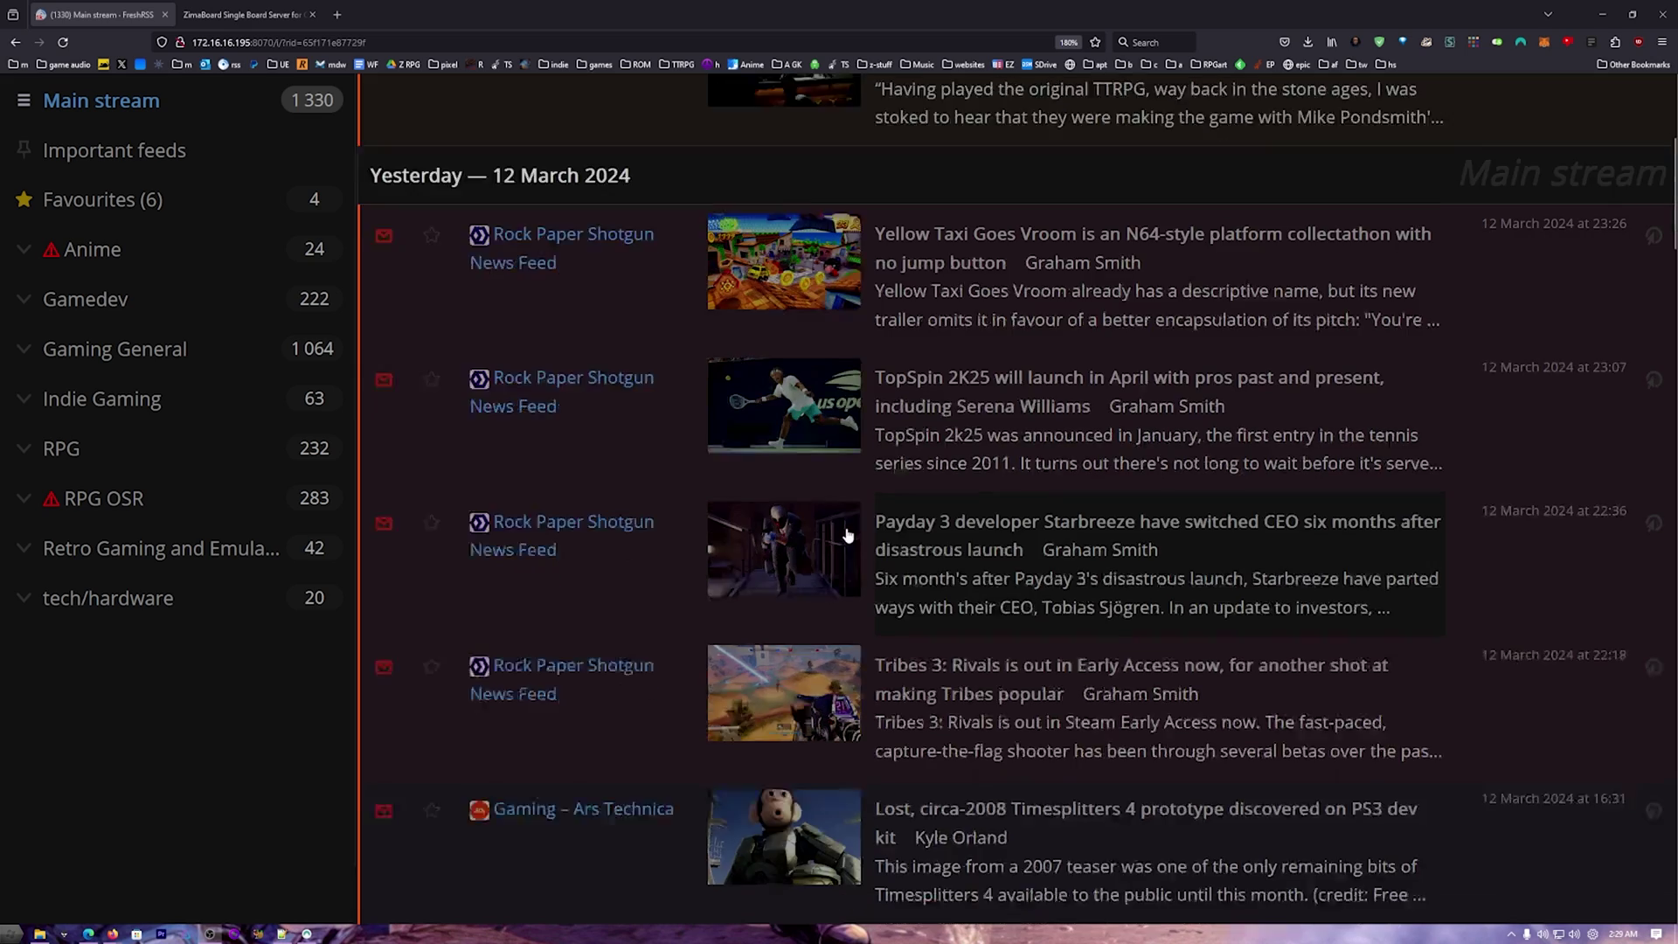
# Step: Browse the feeds in FreshRSS's Gaming General category
pyautogui.click(118, 348)
pyautogui.scroll(-7, 706, 514)
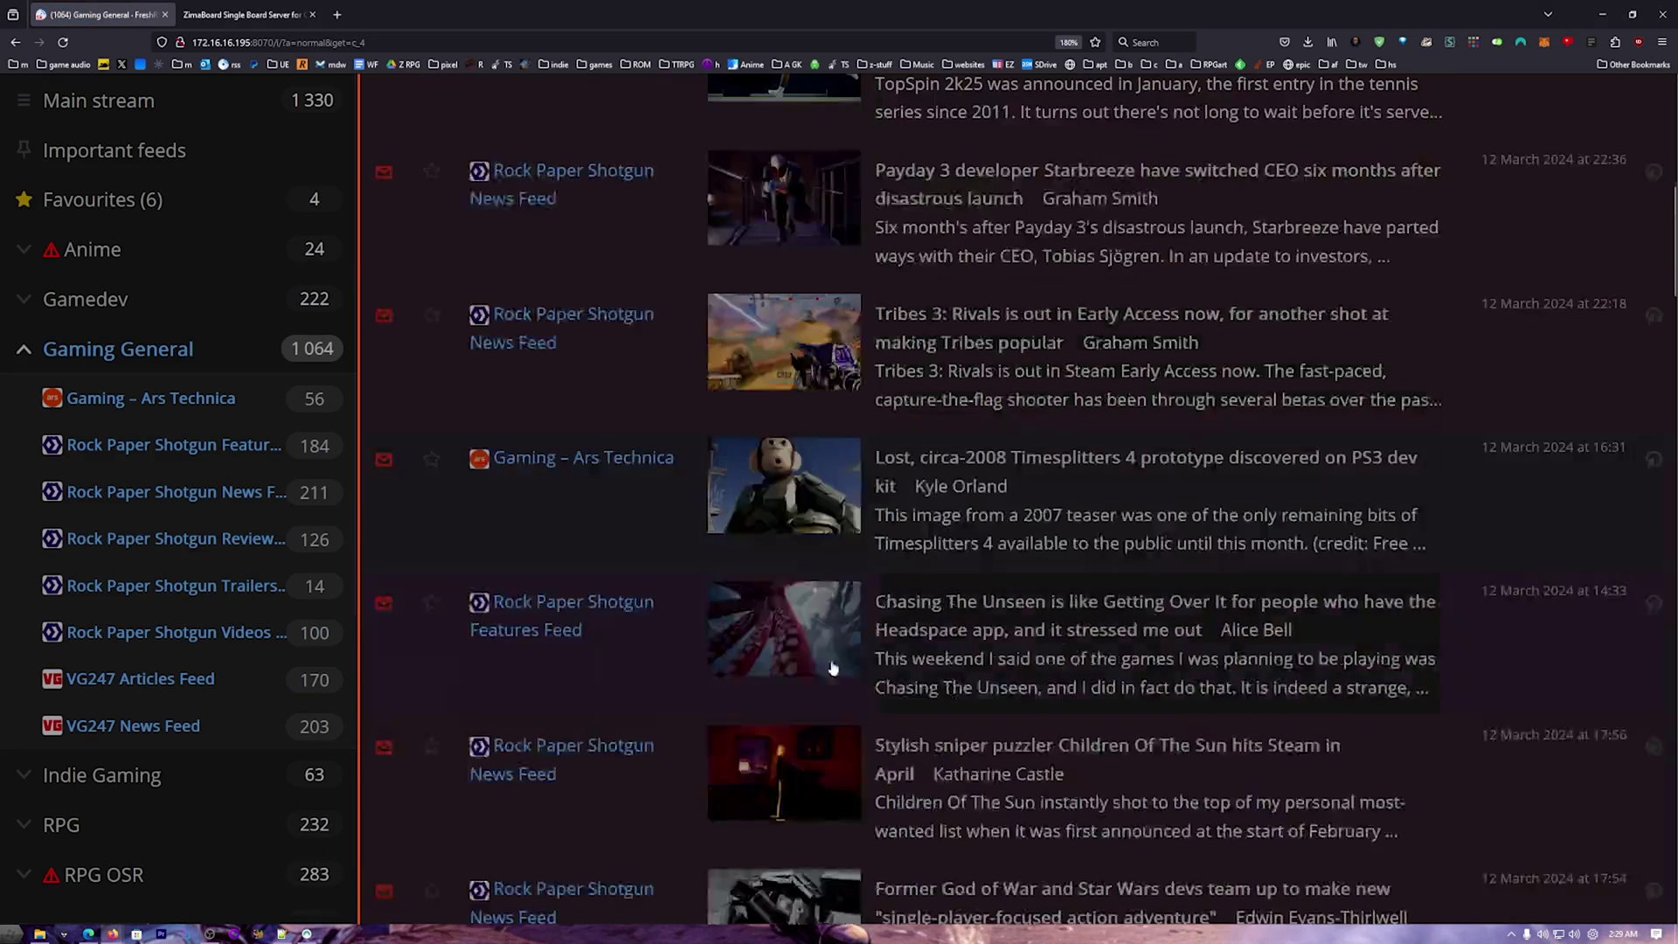
pyautogui.scroll(-4, 837, 671)
pyautogui.scroll(-8, 836, 670)
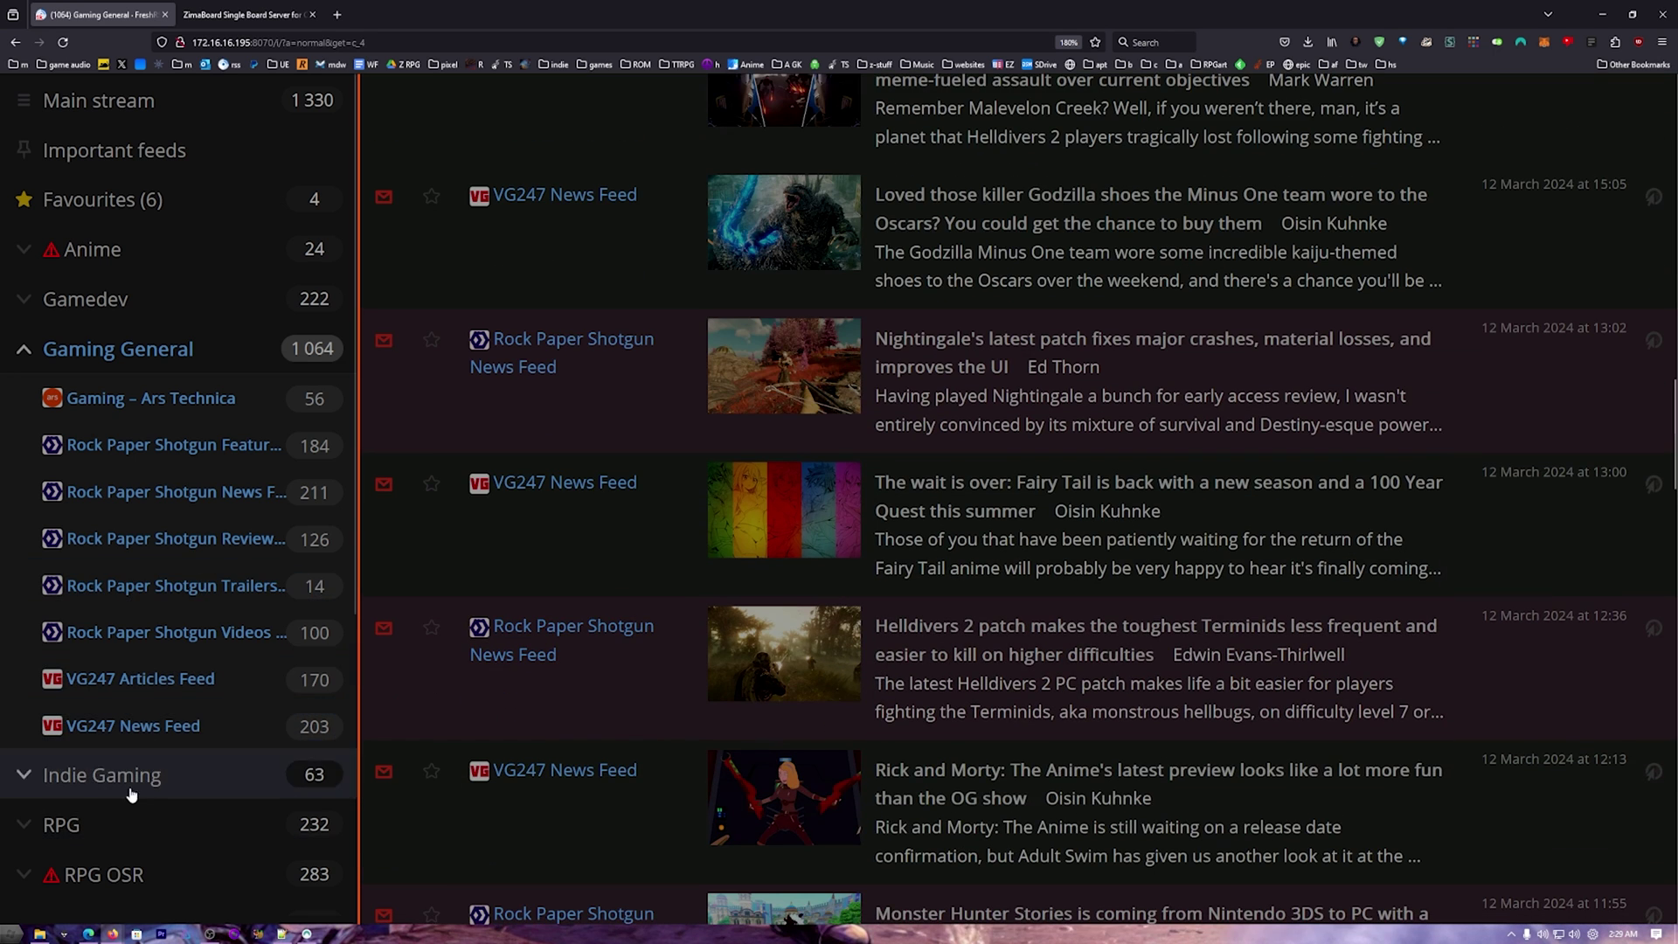
pyautogui.scroll(-4, 118, 842)
pyautogui.scroll(4, 100, 464)
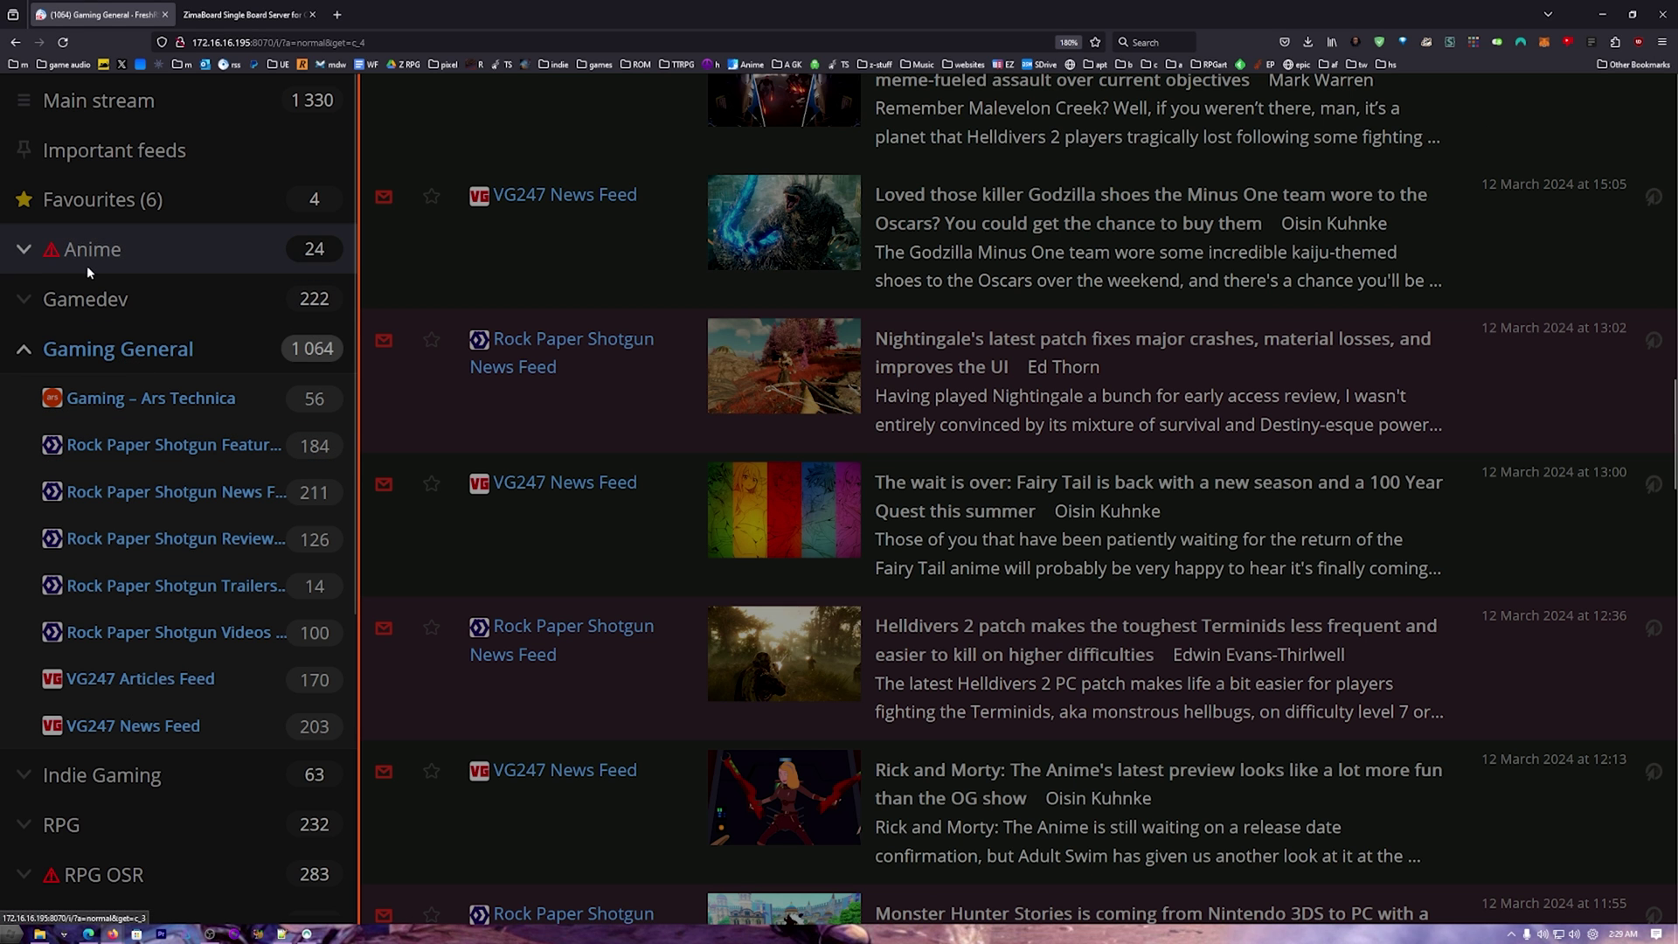
pyautogui.scroll(3, 88, 262)
# Step: Open the Rise of the Ronin early impressions article from the Main stream in a new tab
pyautogui.click(112, 105)
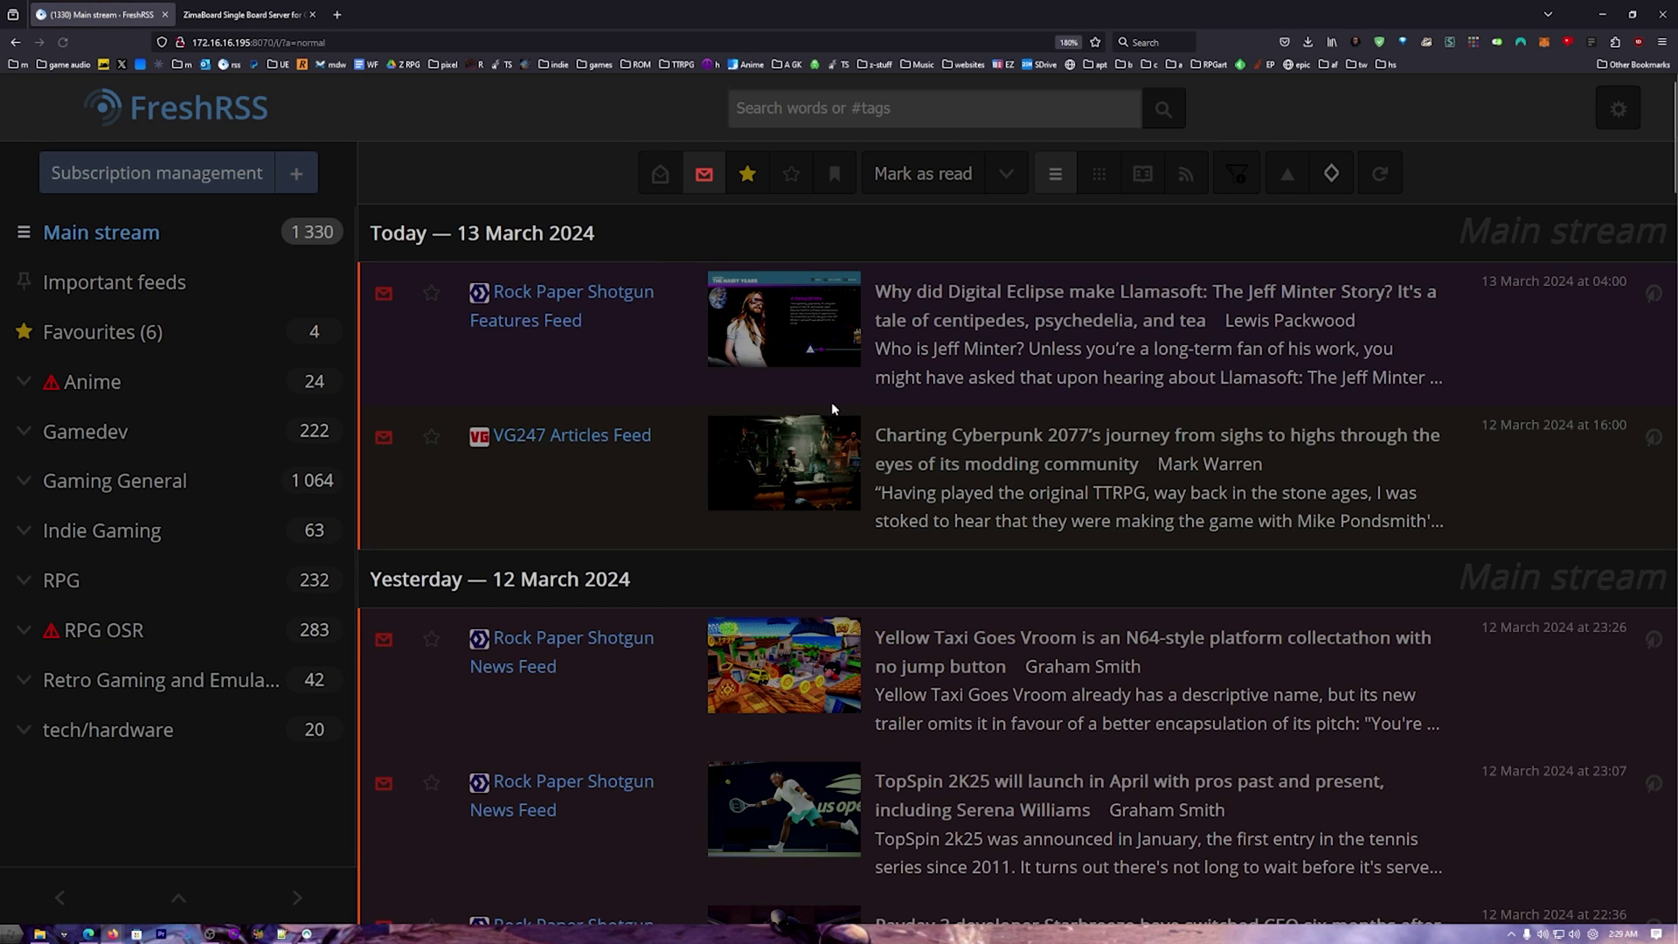
pyautogui.scroll(-15, 874, 490)
pyautogui.scroll(-5, 945, 530)
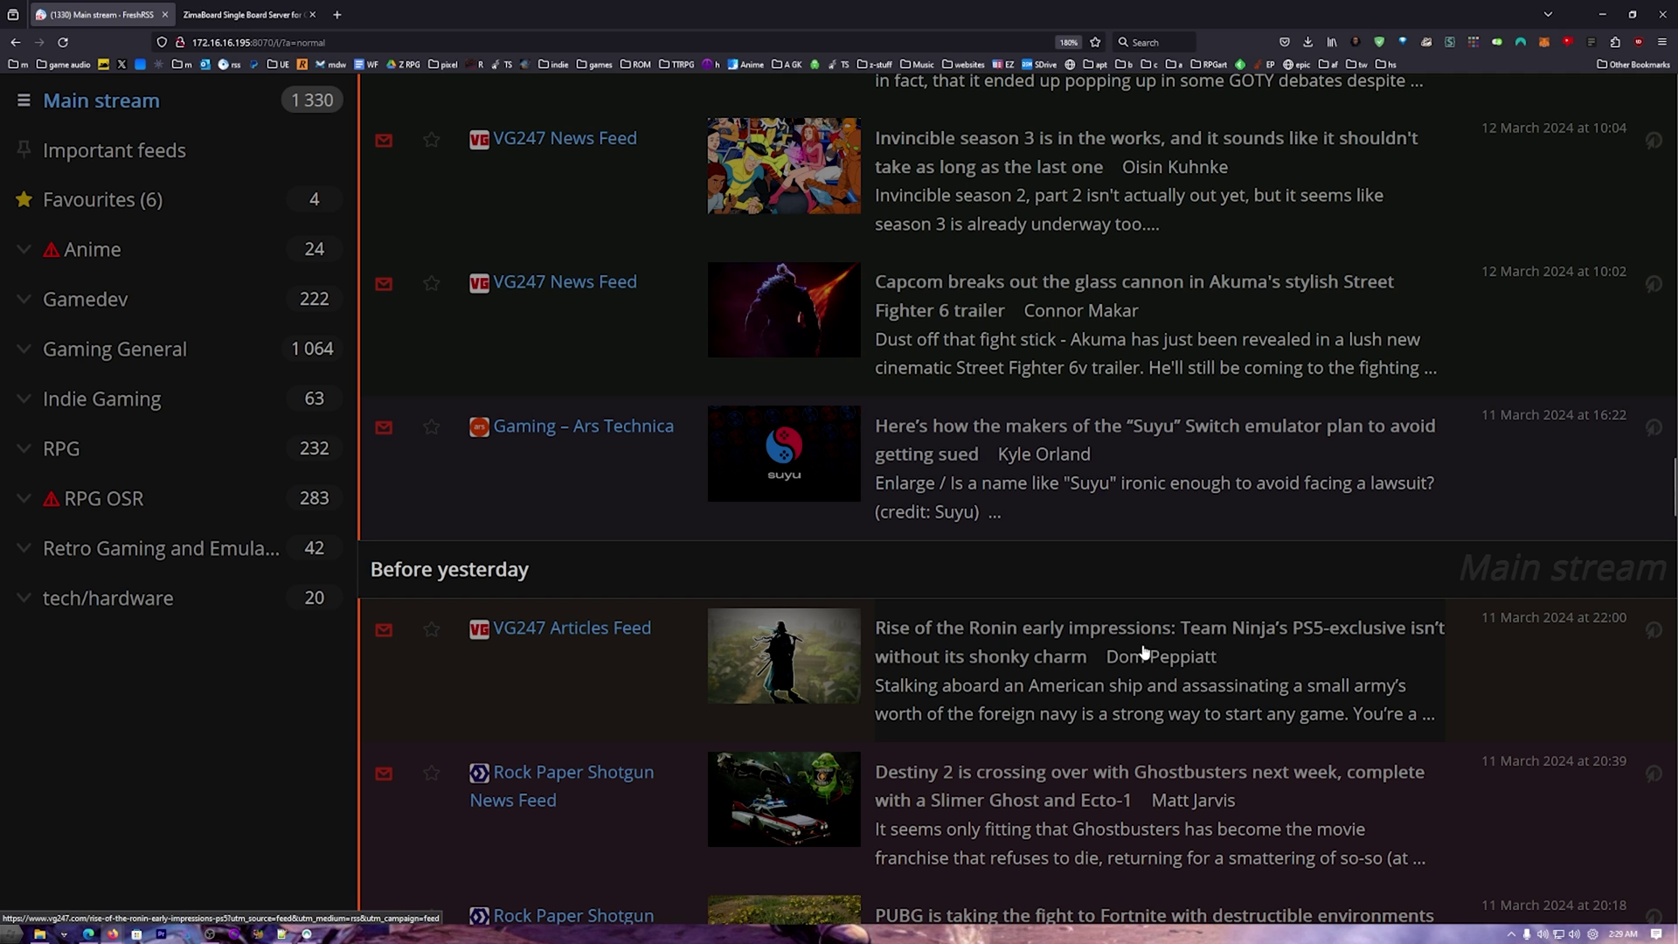
pyautogui.click(1014, 654)
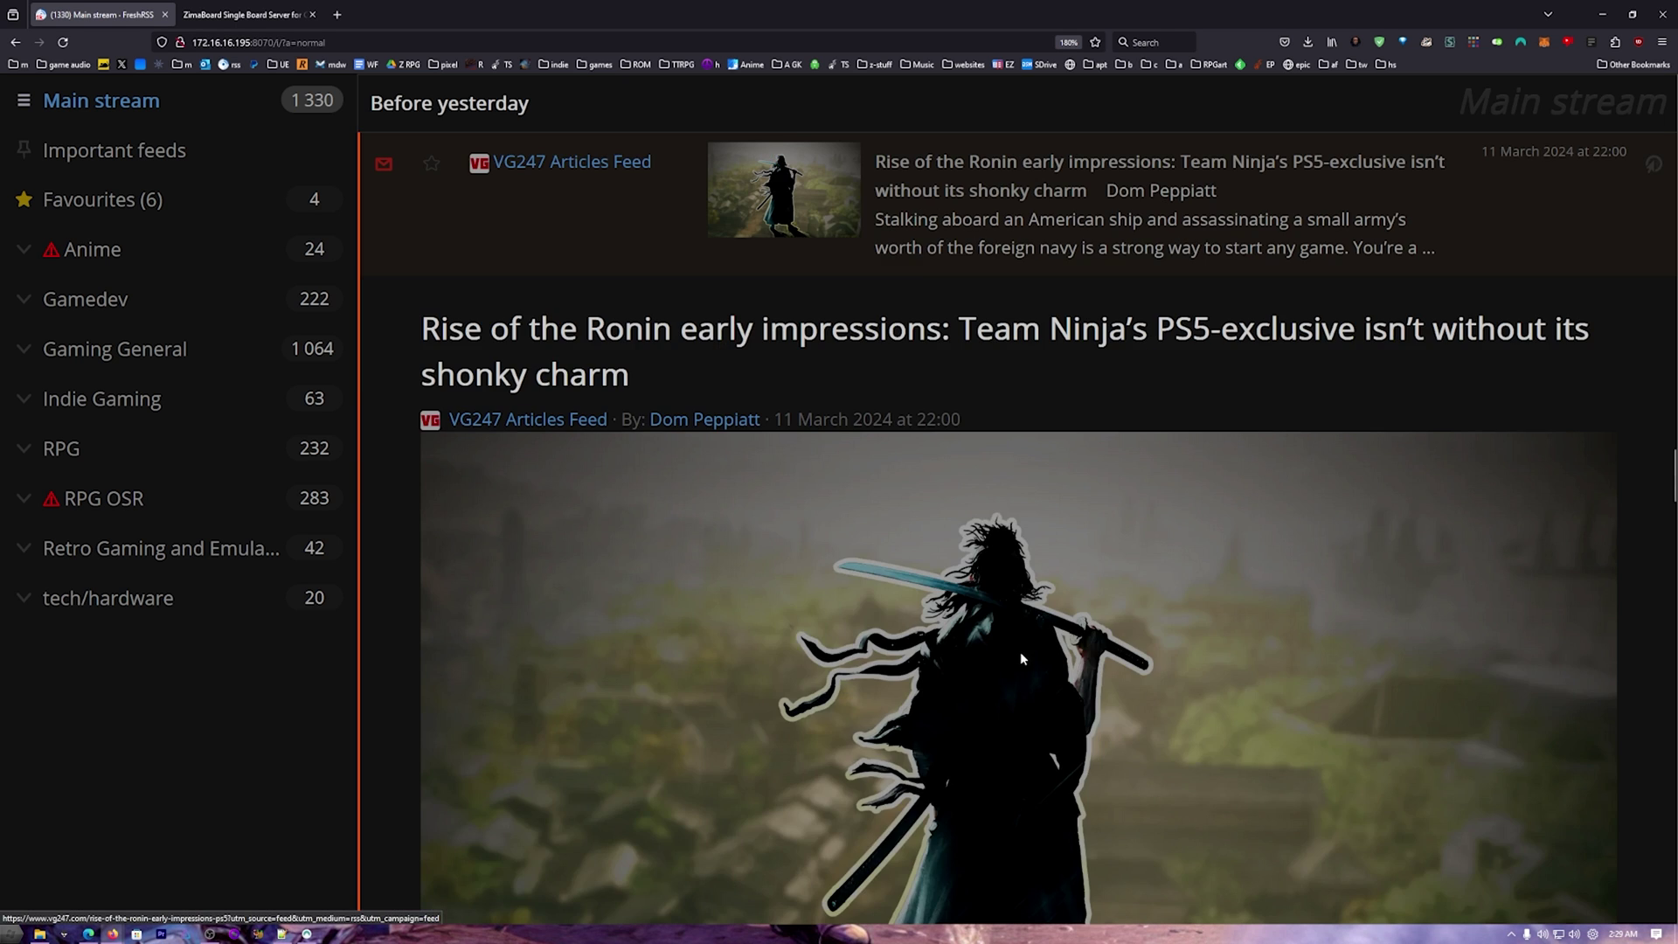
pyautogui.scroll(-8, 1066, 673)
pyautogui.press('space')
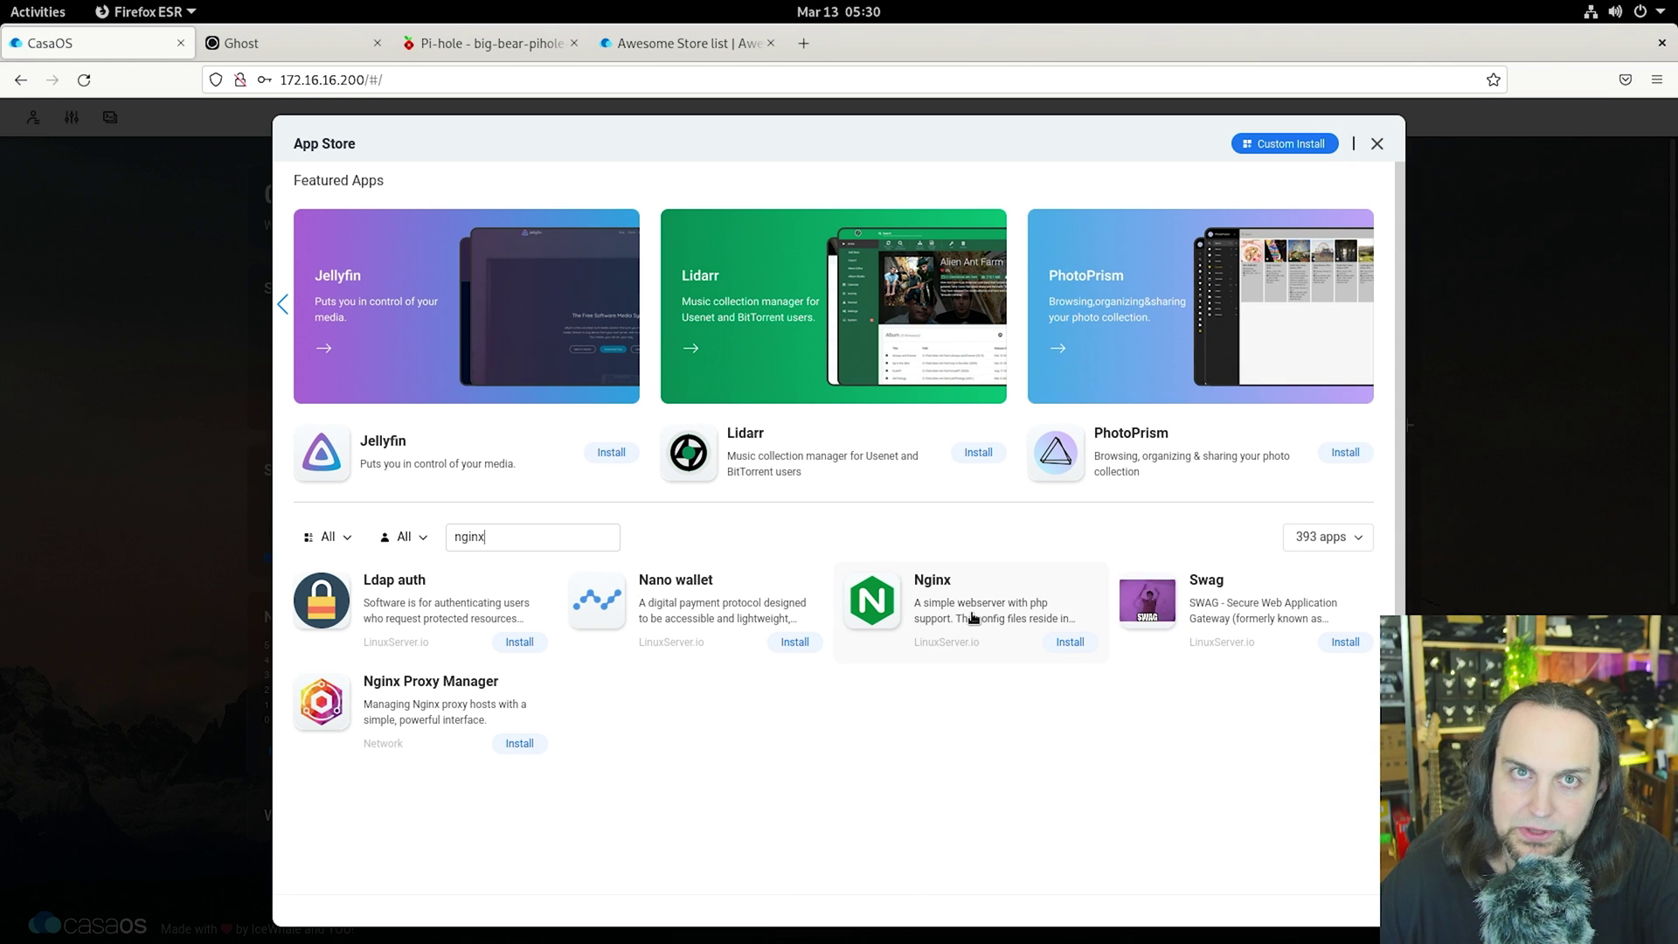
# Step: Start installing Nginx Proxy Manager, review its install settings, and close the panel
pyautogui.click(519, 743)
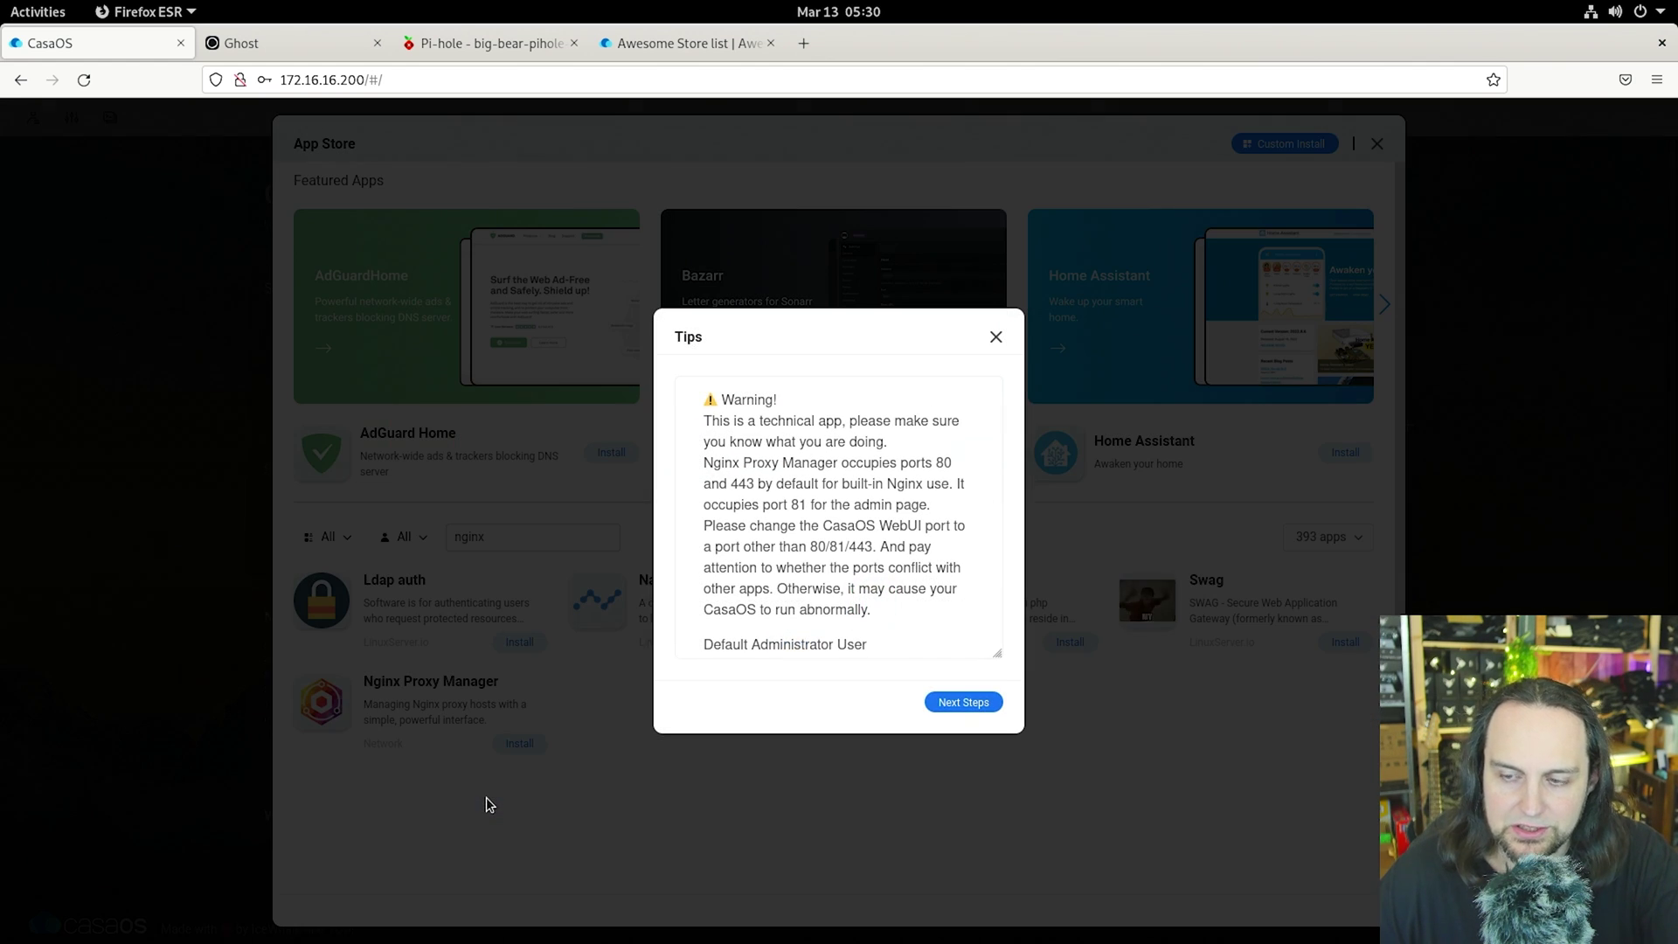
pyautogui.scroll(-2, 864, 518)
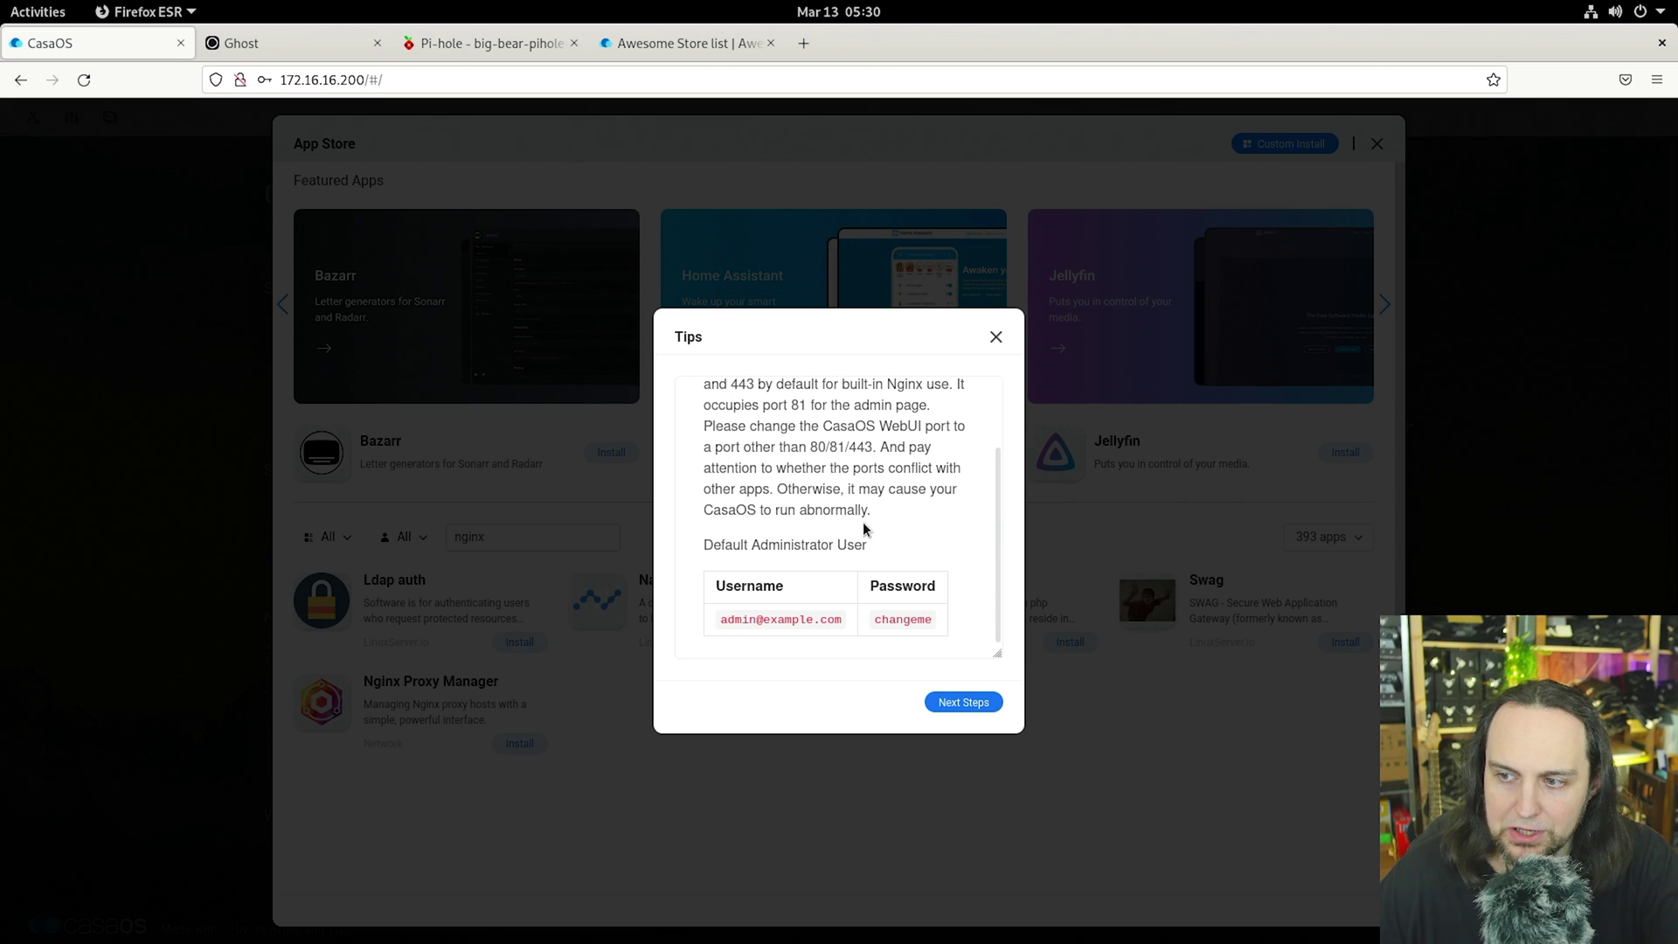
pyautogui.scroll(2, 869, 547)
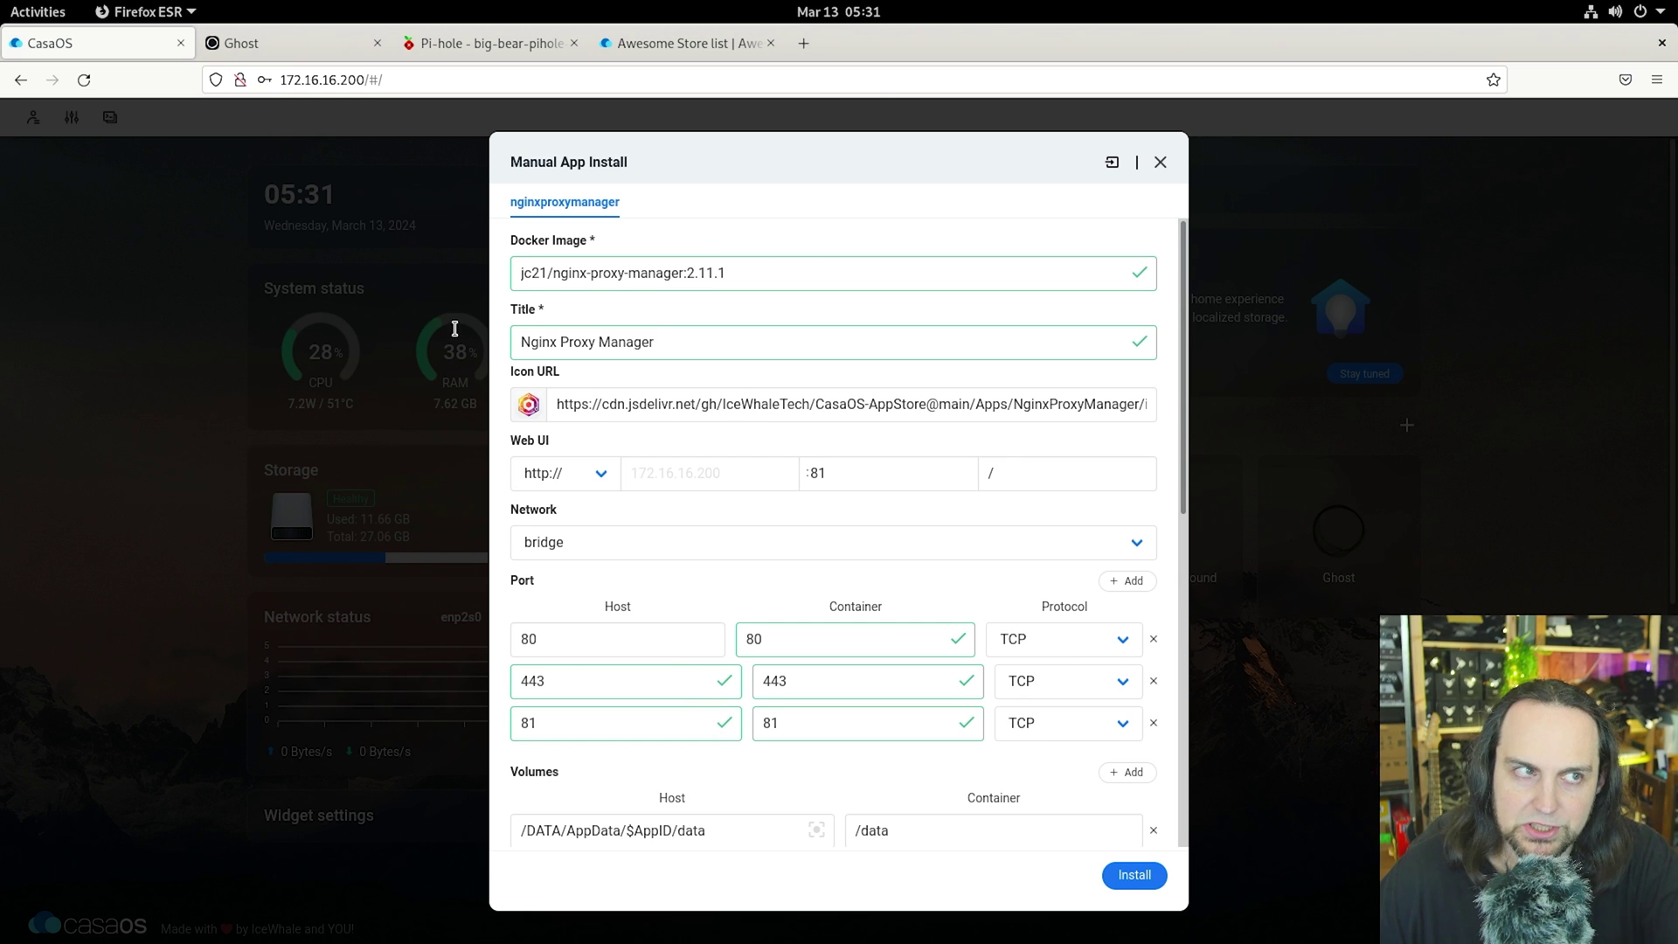
pyautogui.click(1159, 164)
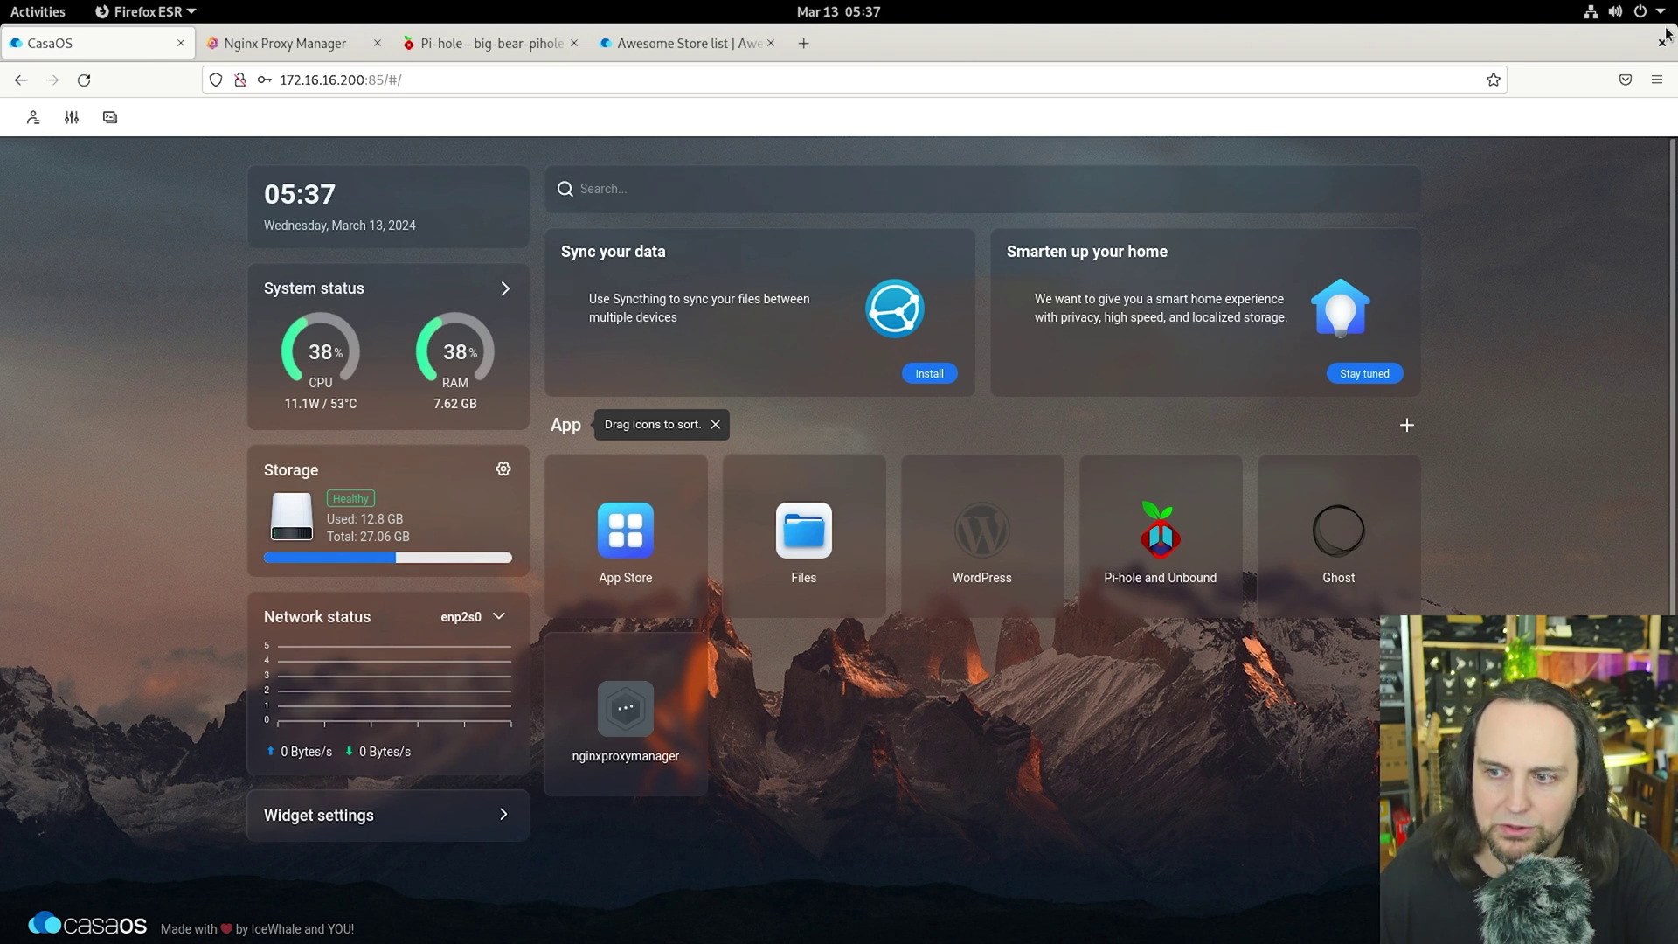
# Step: Open the App Store and scroll the 393-app catalogue down to the Pi-hole entries
pyautogui.click(626, 528)
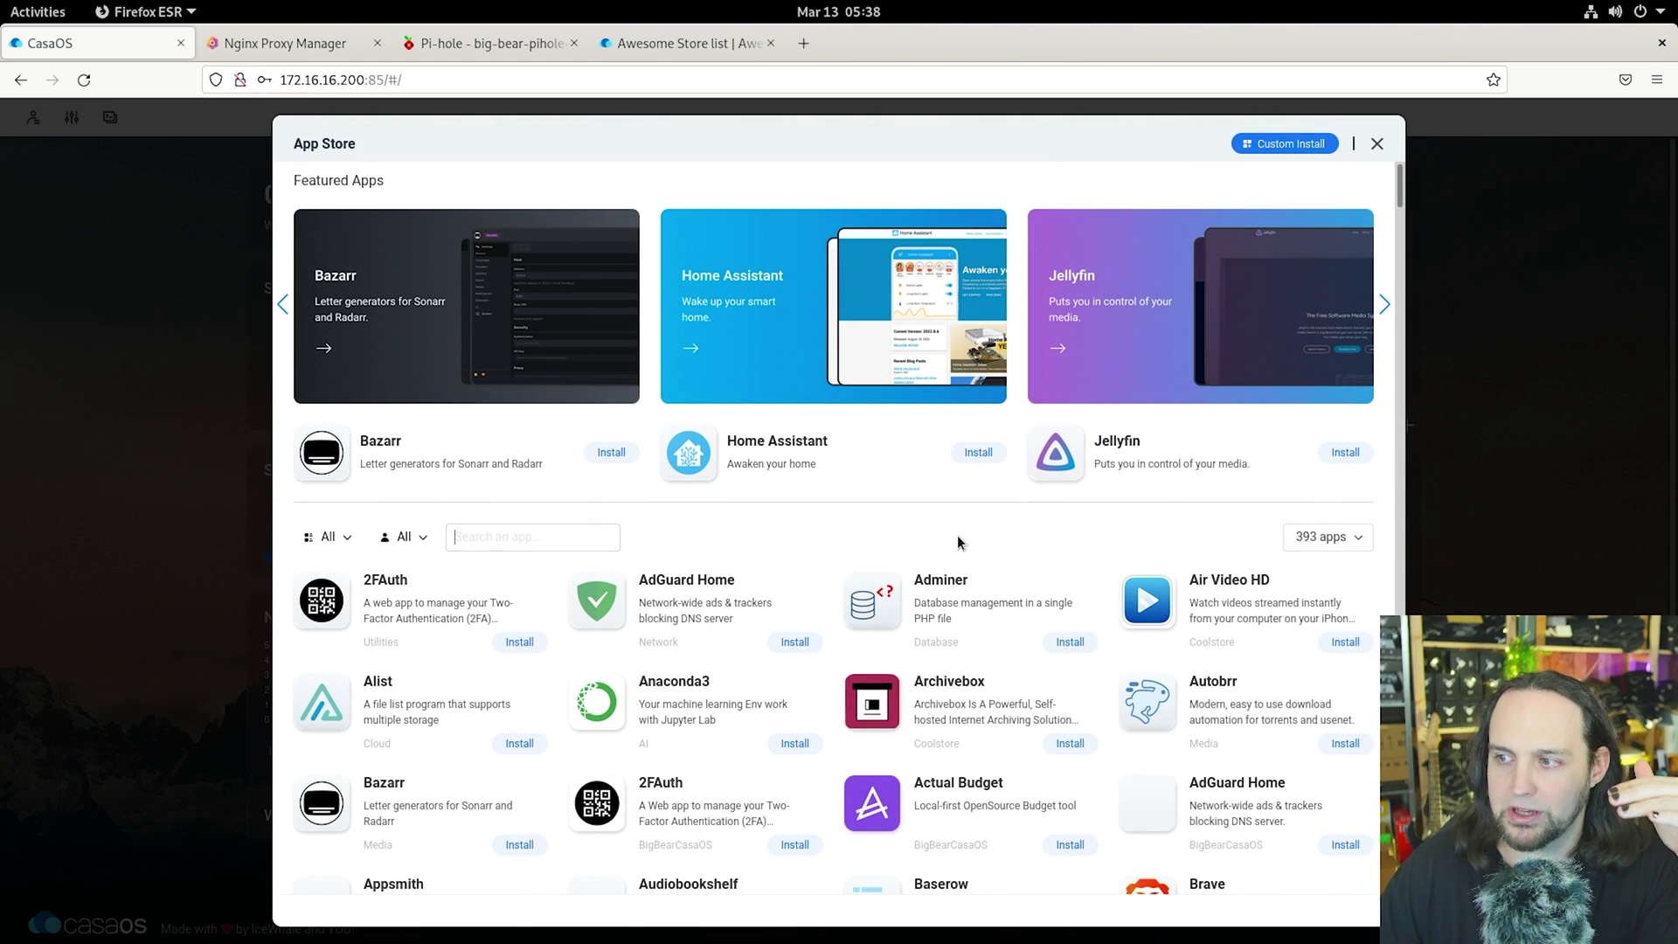
pyautogui.scroll(-3, 933, 525)
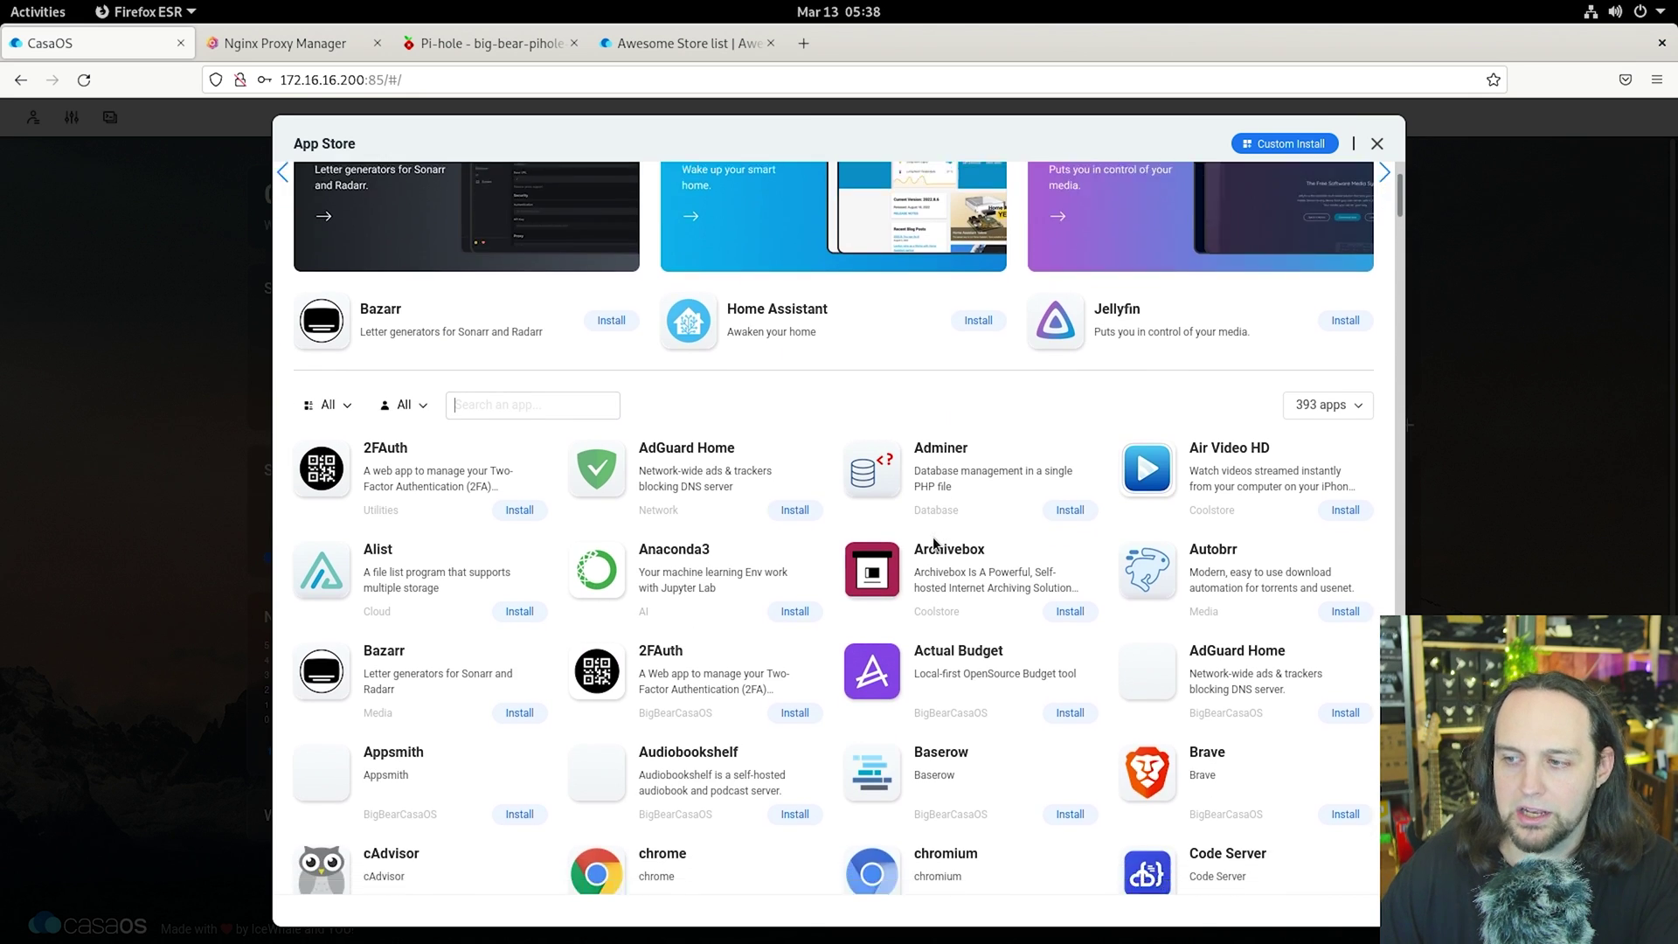
pyautogui.scroll(-2, 931, 537)
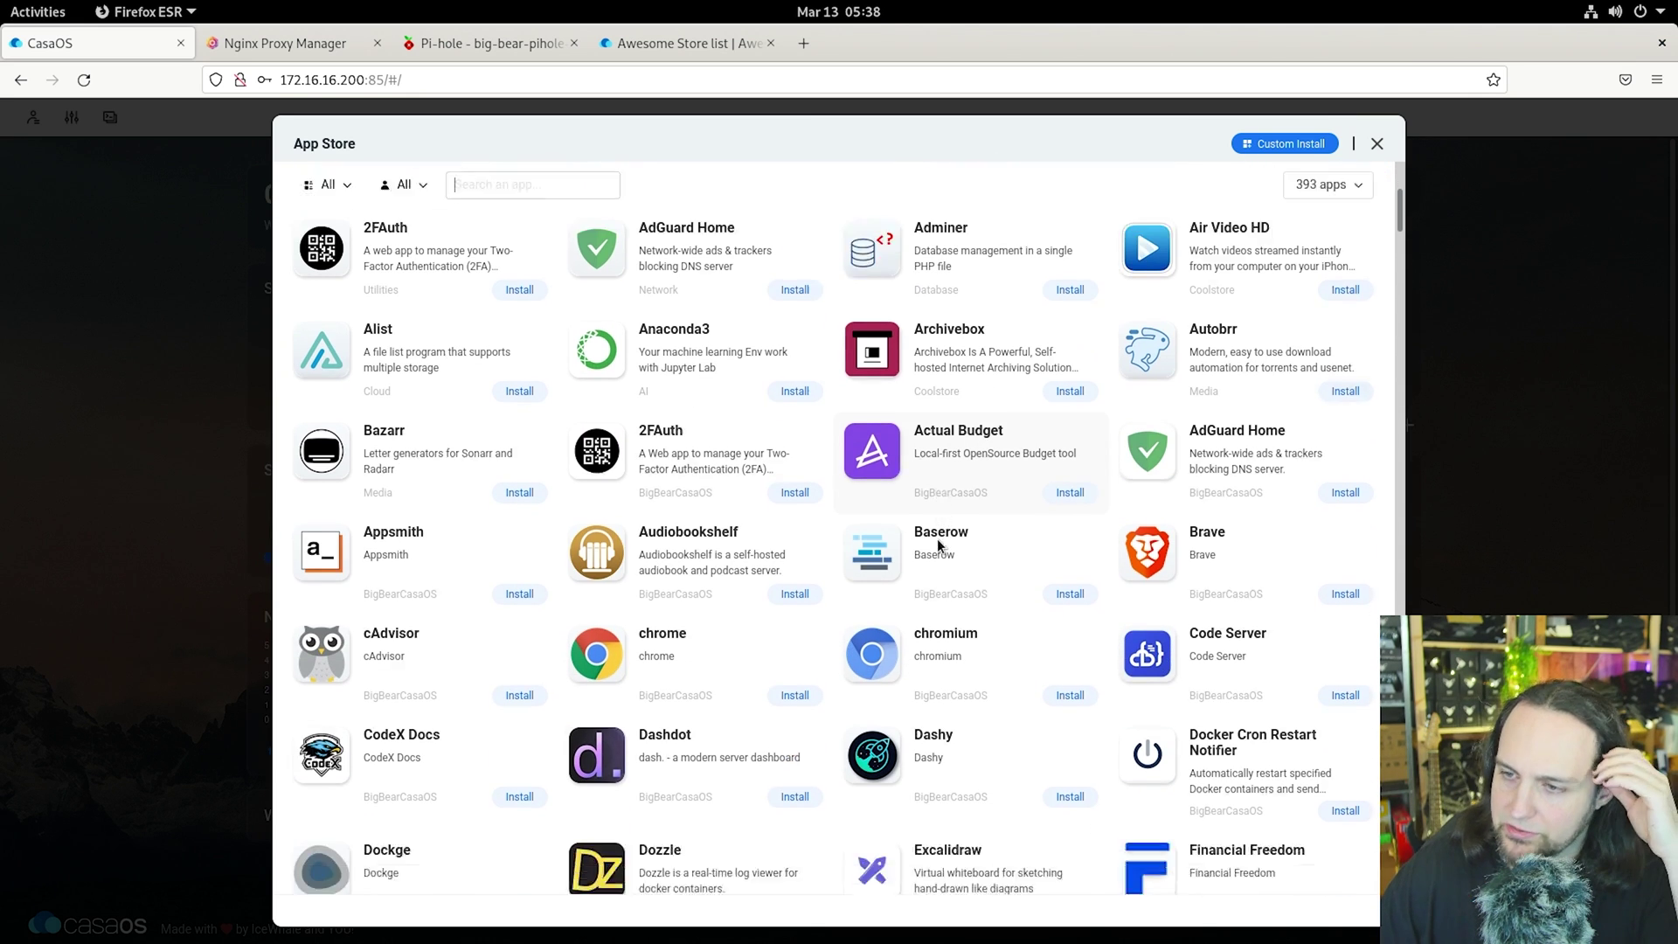
pyautogui.scroll(-2, 926, 568)
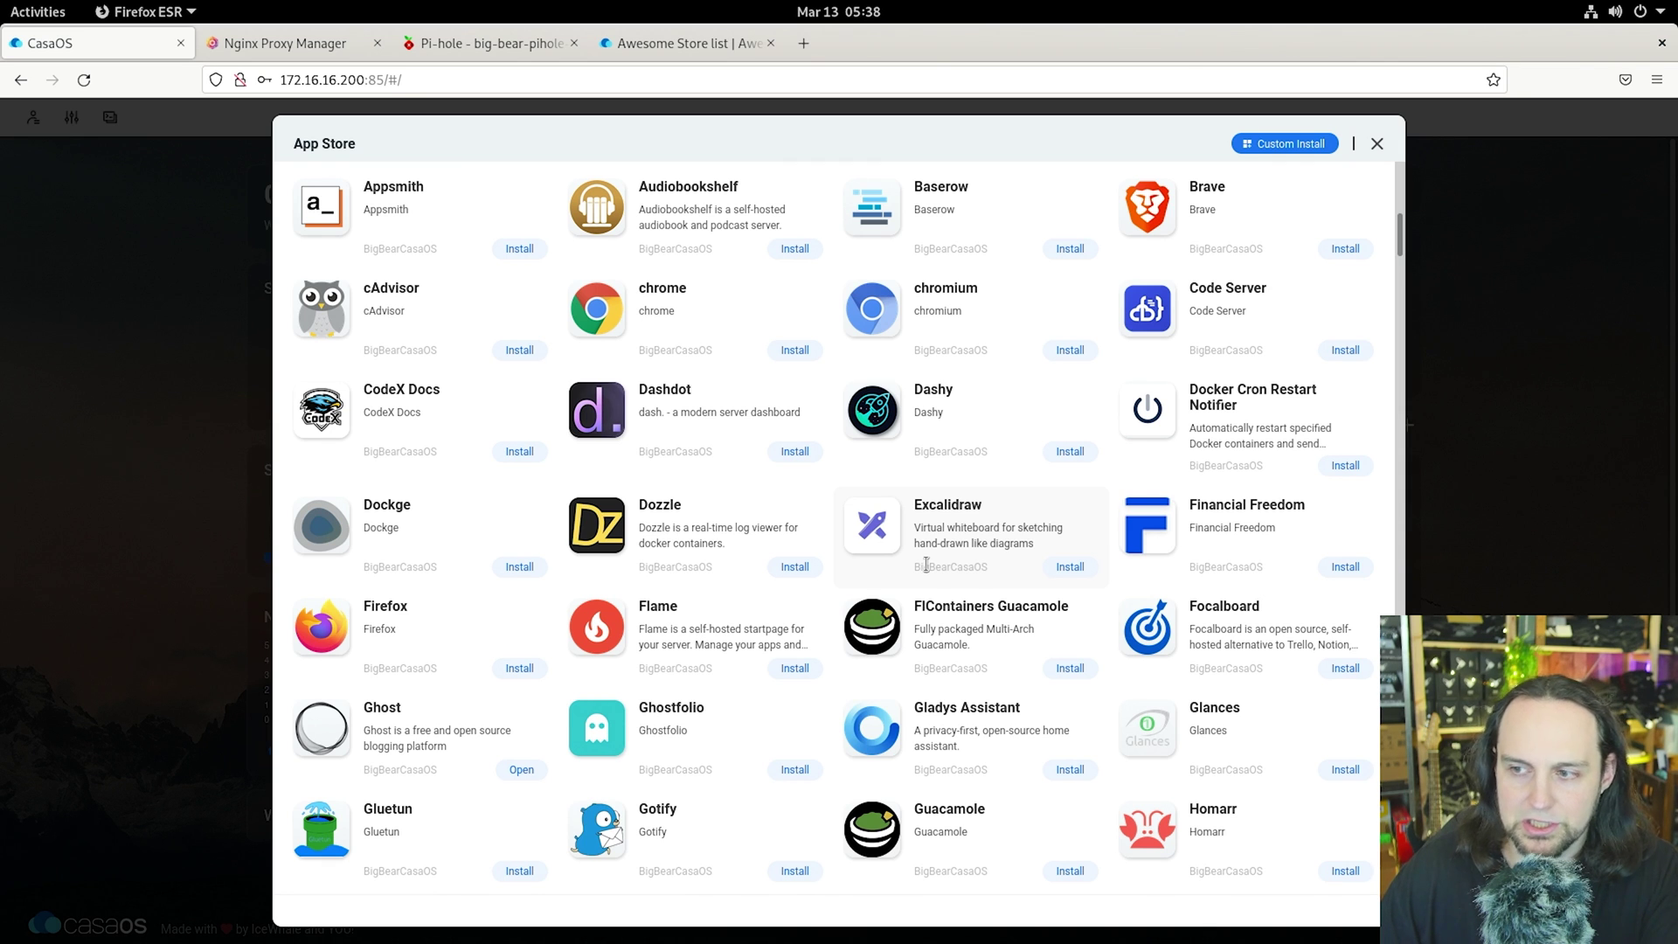
pyautogui.scroll(-2, 926, 564)
pyautogui.scroll(-3, 927, 567)
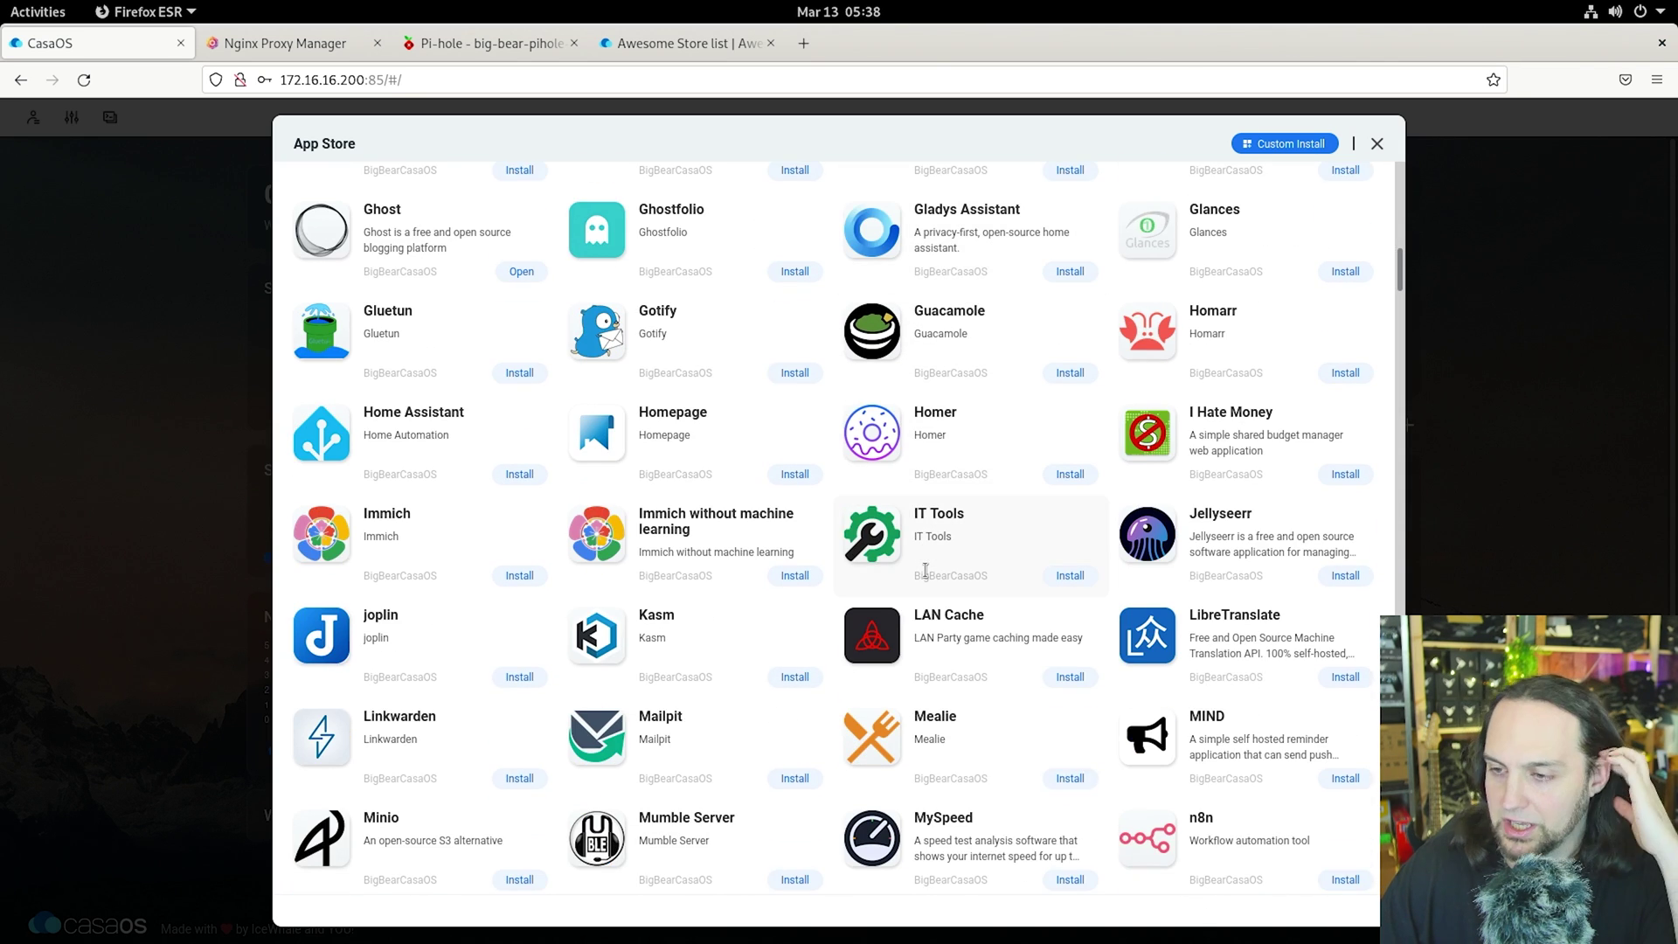
pyautogui.scroll(-2, 925, 570)
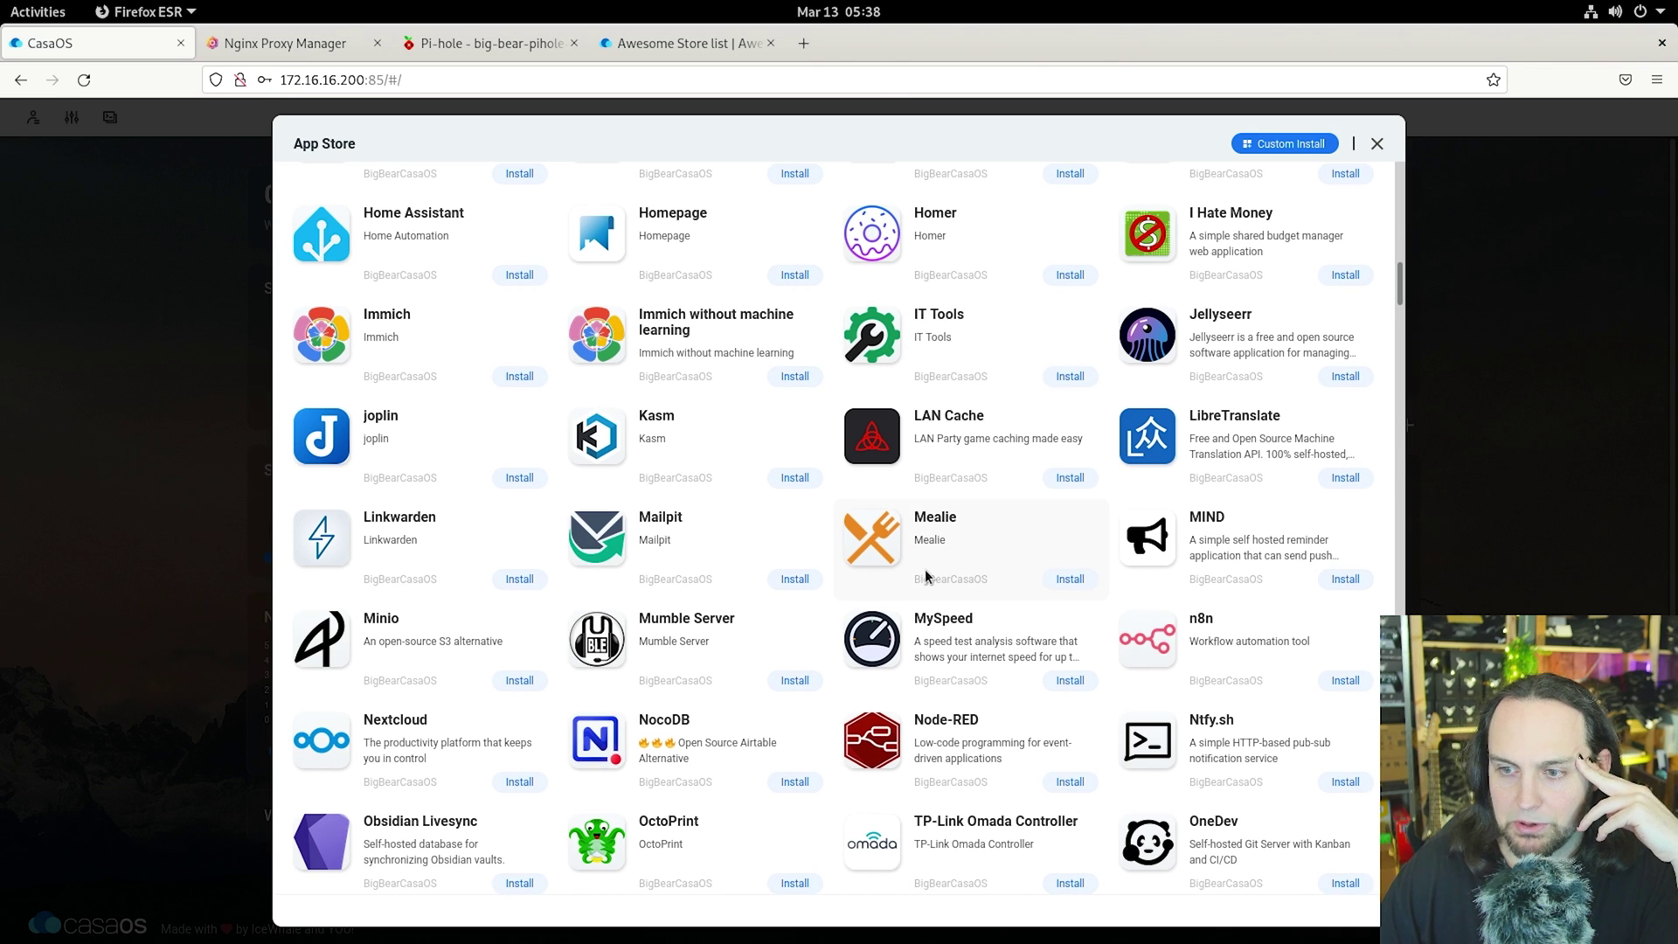
pyautogui.scroll(-5, 926, 575)
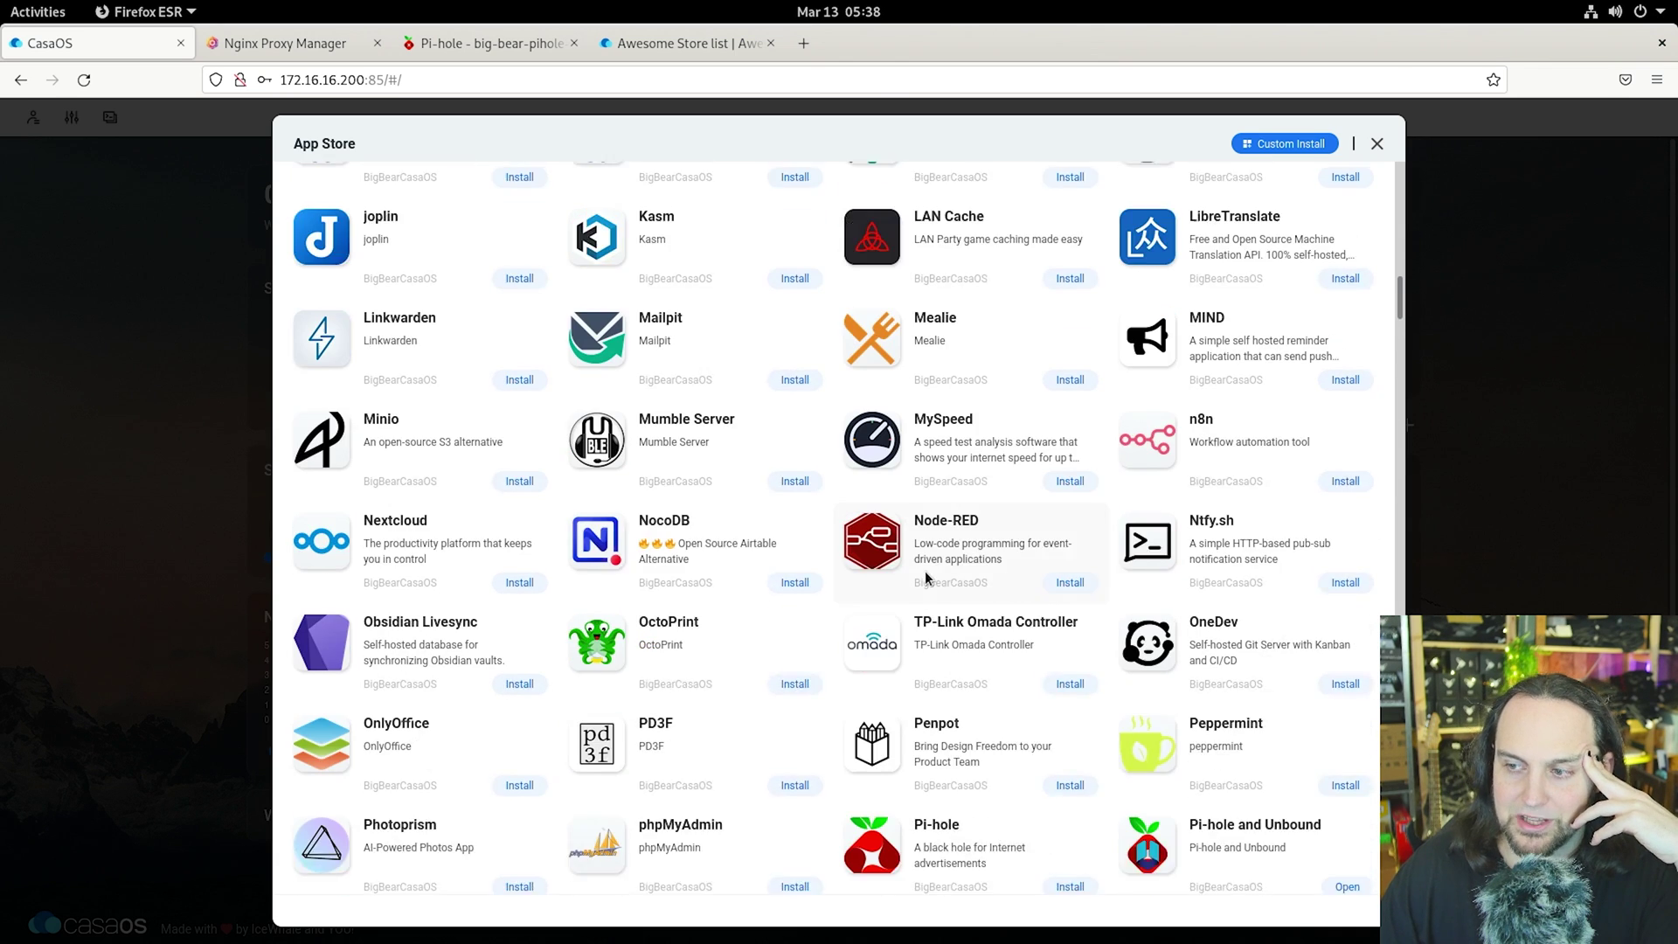